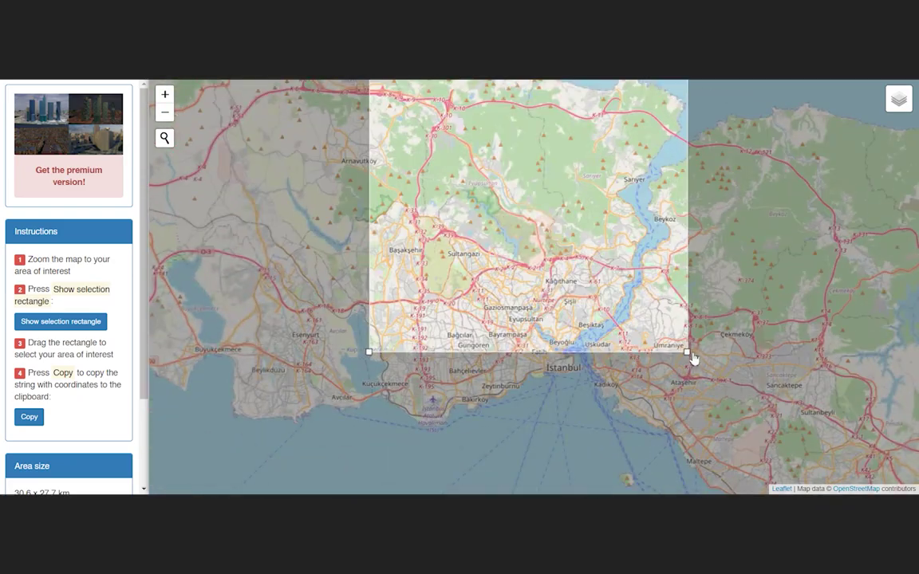
- Shrink the map's selection rectangle to the central part of Istanbul
drag(694, 359, 686, 406)
scroll(517, 345, down, 1)
drag(446, 205, 496, 321)
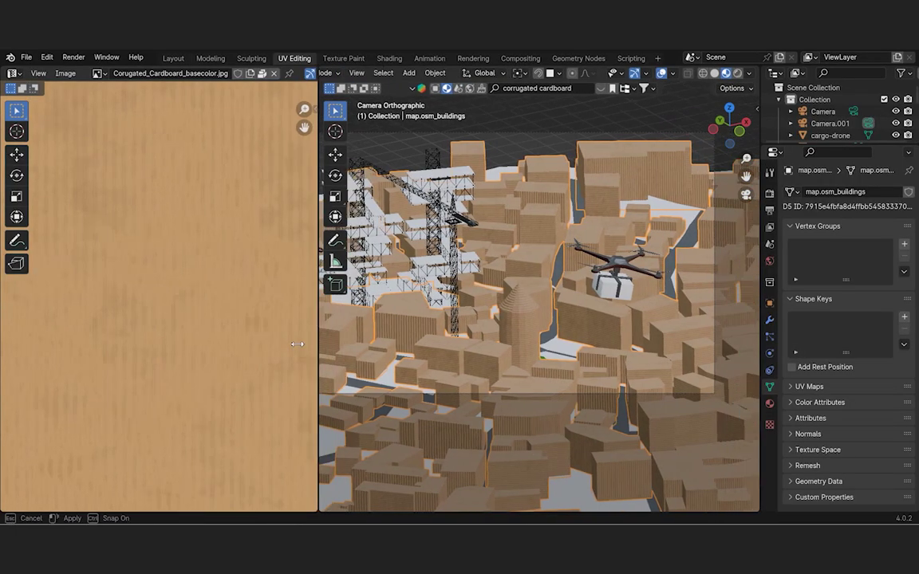
click(82, 71)
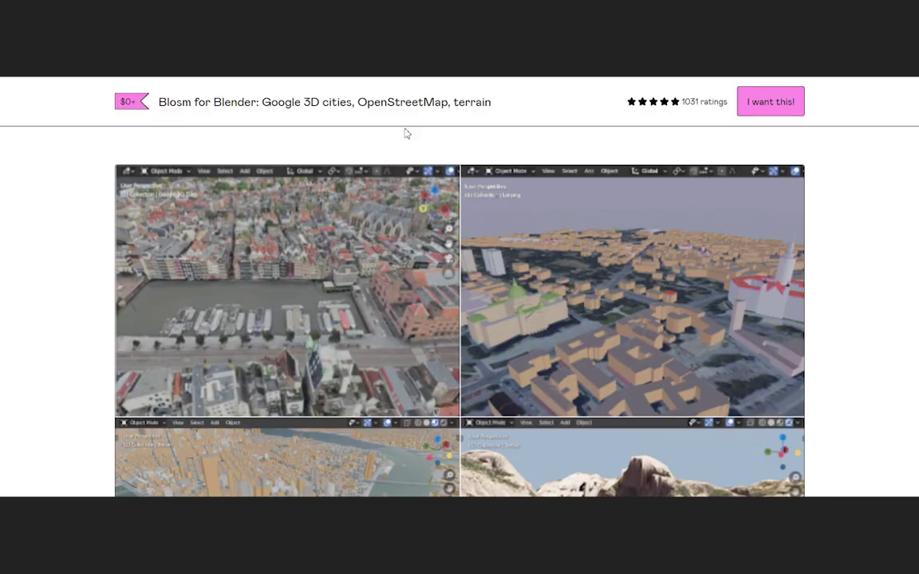
- Review the Blosm for Blender product page, covering the base version's features and the pay-what-you-want price field
scroll(293, 118, down, 5)
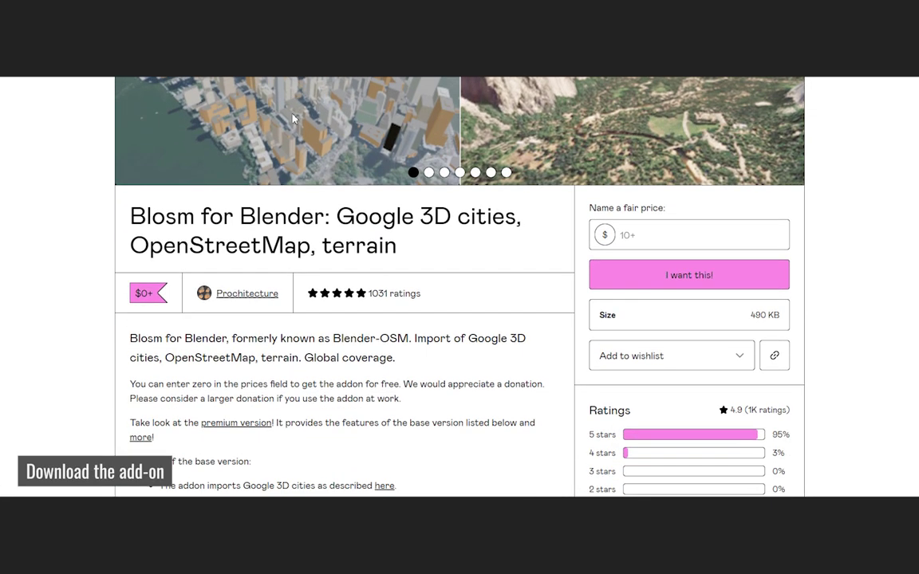
scroll(293, 118, down, 1)
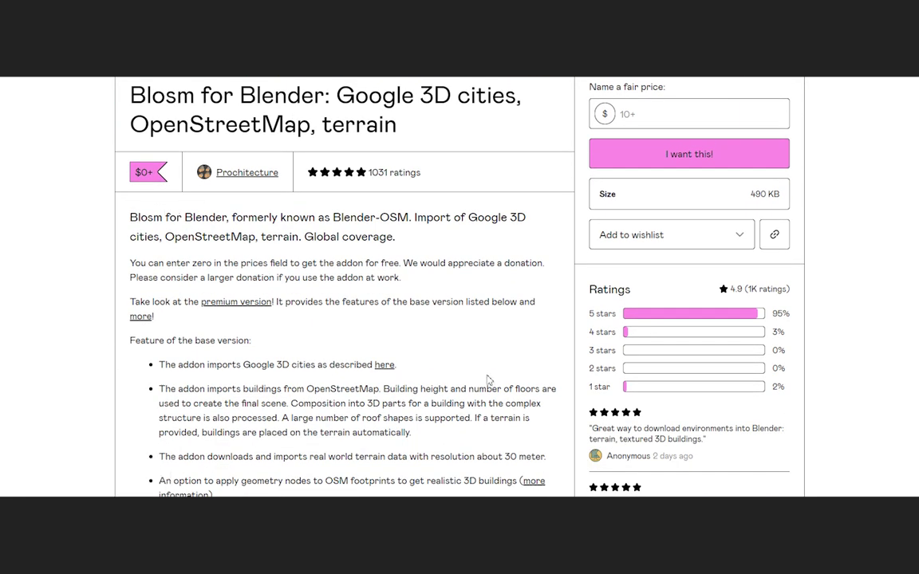
scroll(489, 381, down, 6)
scroll(602, 391, up, 10)
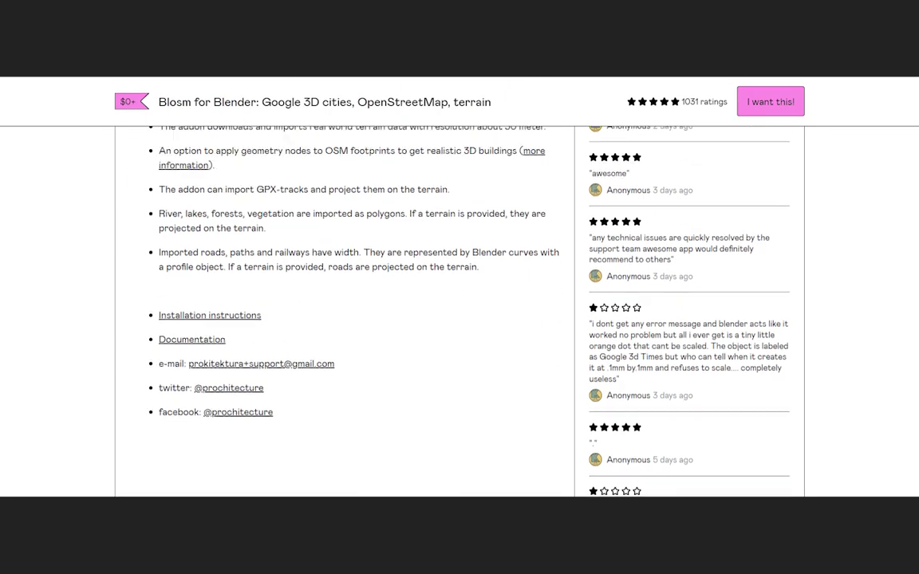
click(695, 400)
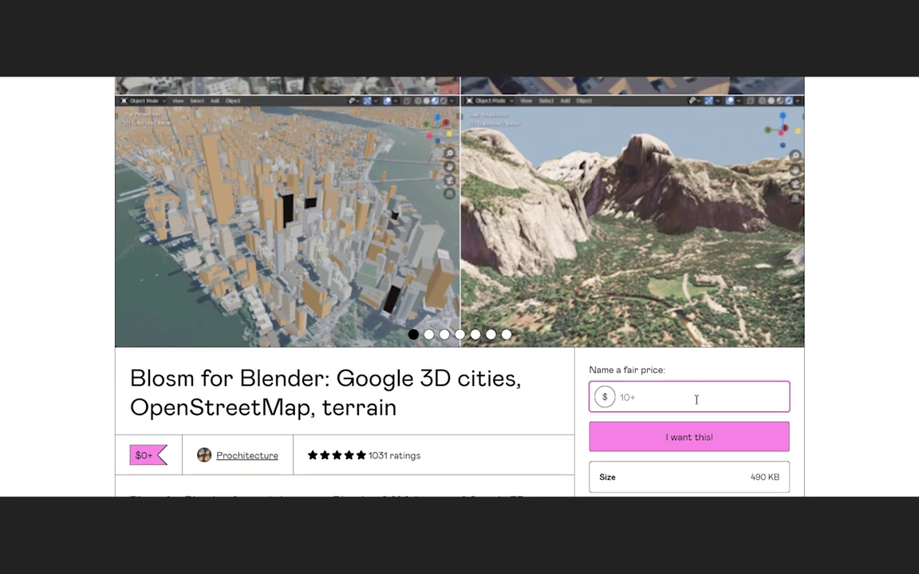
scroll(701, 395, down, 1)
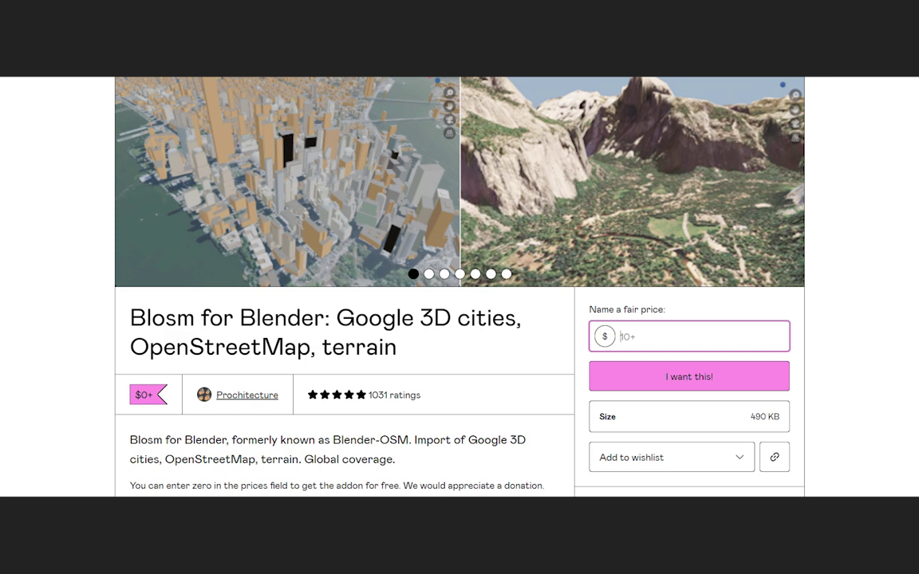
scroll(459, 319, down, 5)
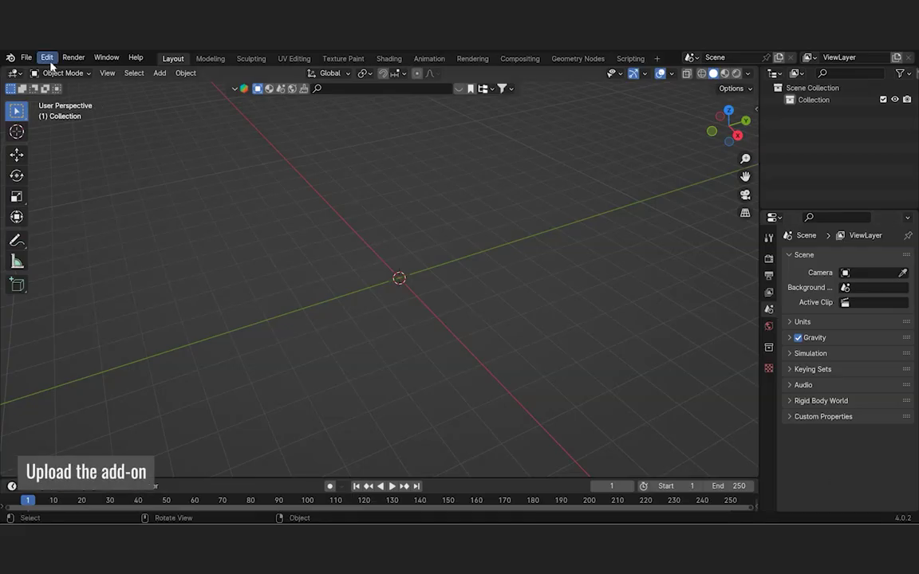
- Switch to Blender, open the add-on preferences and look at the entry for the Blosm add-on
click(47, 58)
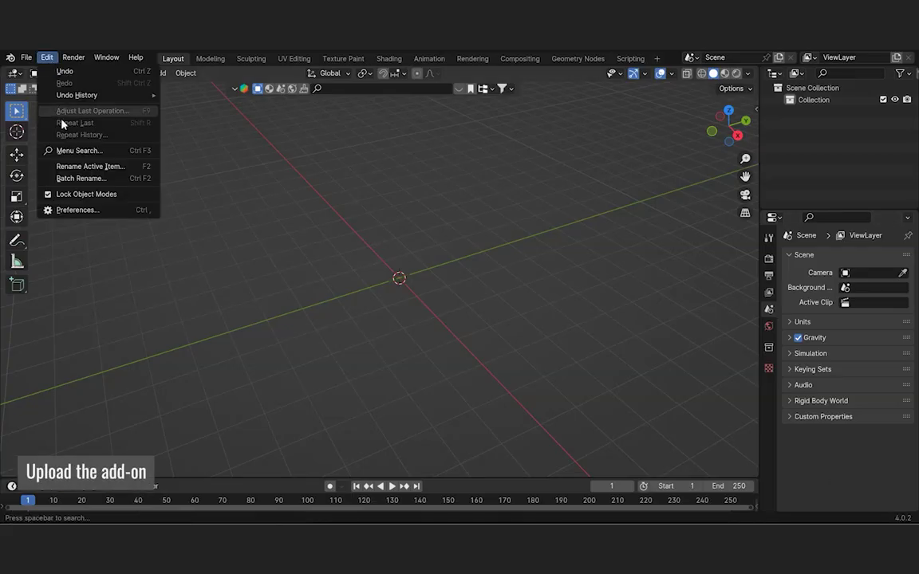
click(82, 211)
drag(180, 58, 321, 140)
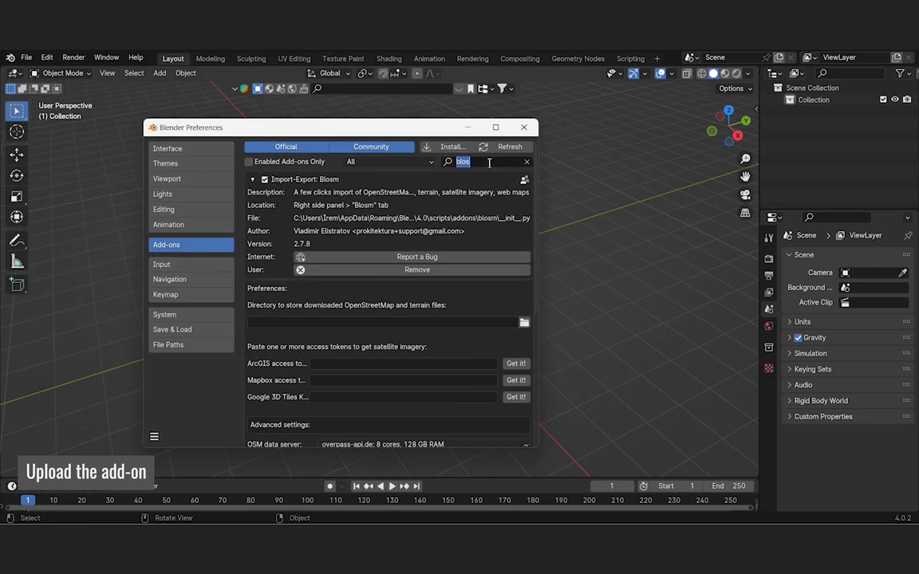
click(251, 180)
click(338, 180)
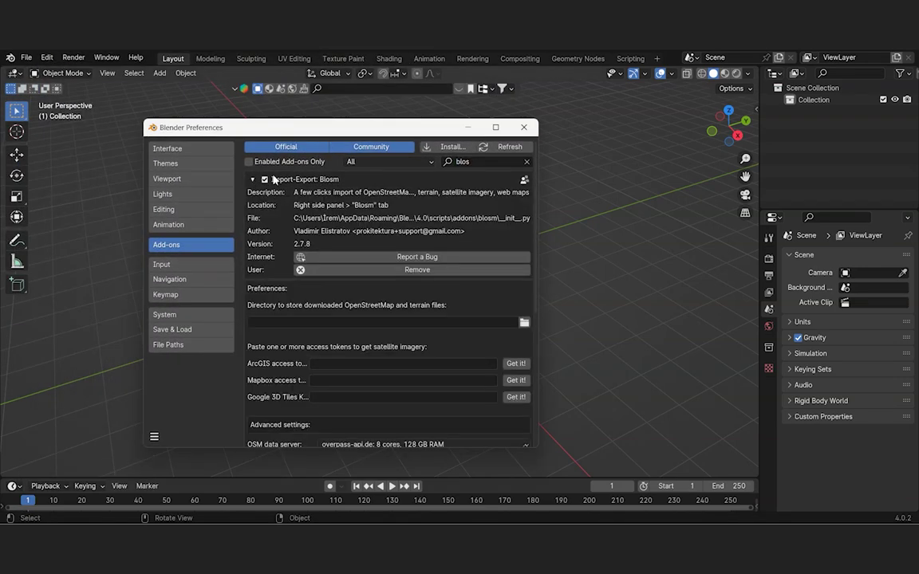
- Install the Blosm add-on from blosm_2.7.8.zip in the Downloads folder
click(452, 149)
click(632, 299)
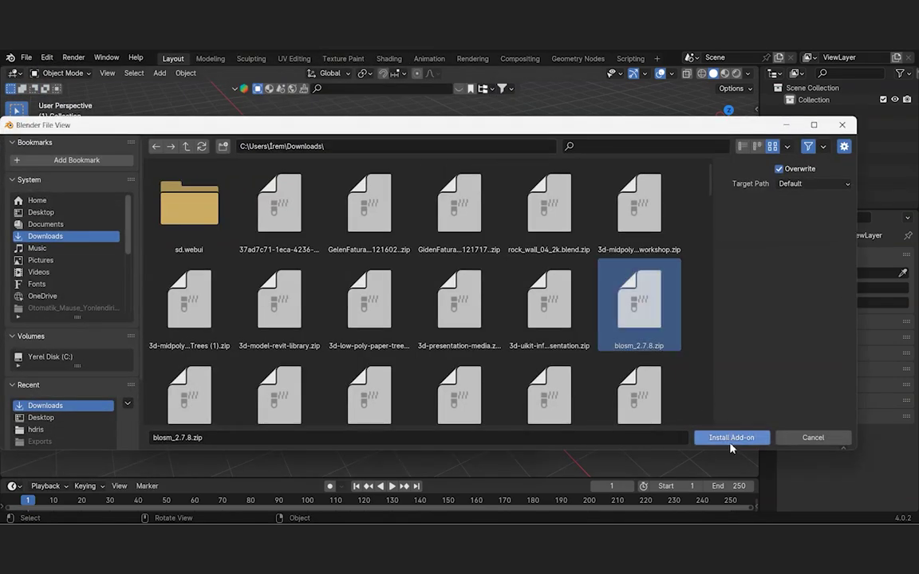
click(672, 437)
- Set Blosm's download directory to the youtube-blosm folder on the desktop and save the preferences
click(253, 180)
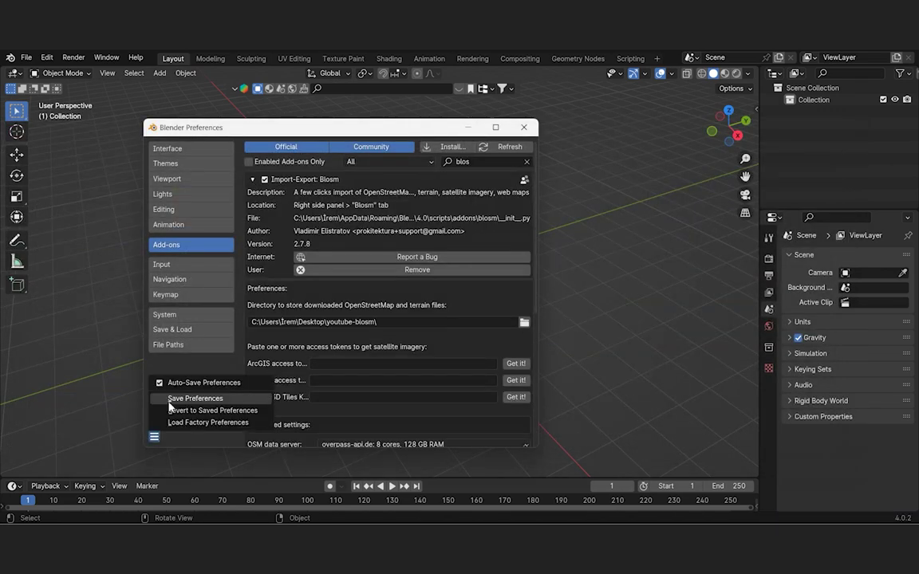
click(168, 398)
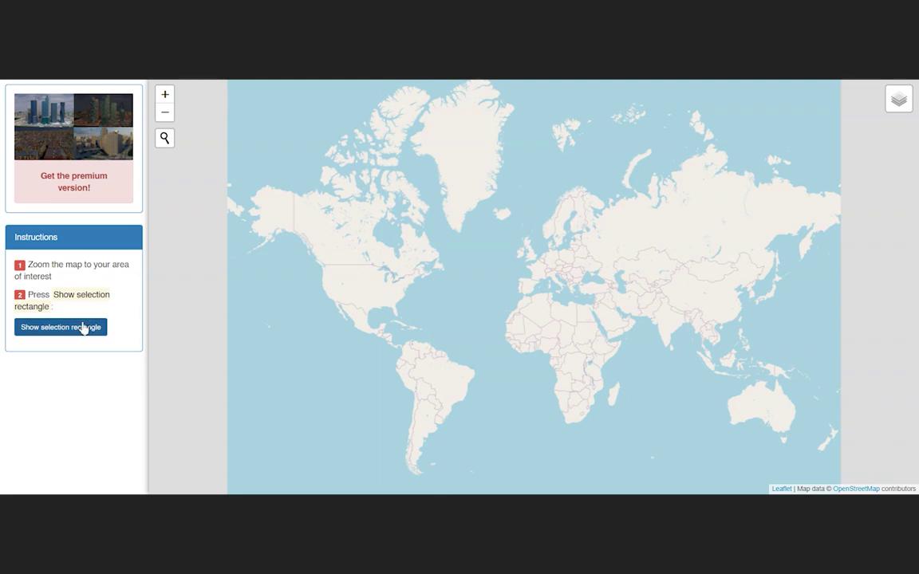
- Switch to the map selection page, show the selection rectangle and shrink it to southeastern Europe and the eastern Mediterranean
click(85, 326)
drag(765, 421, 591, 314)
drag(301, 252, 558, 263)
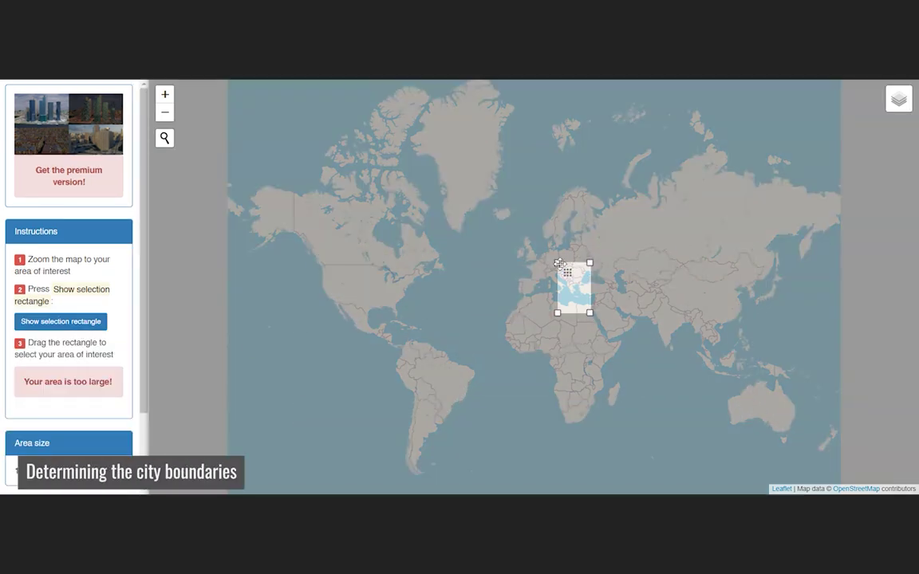
- Narrow the selection rectangle to the Istanbul region, about 31 by 28 km
scroll(588, 282, up, 2)
drag(473, 208, 554, 280)
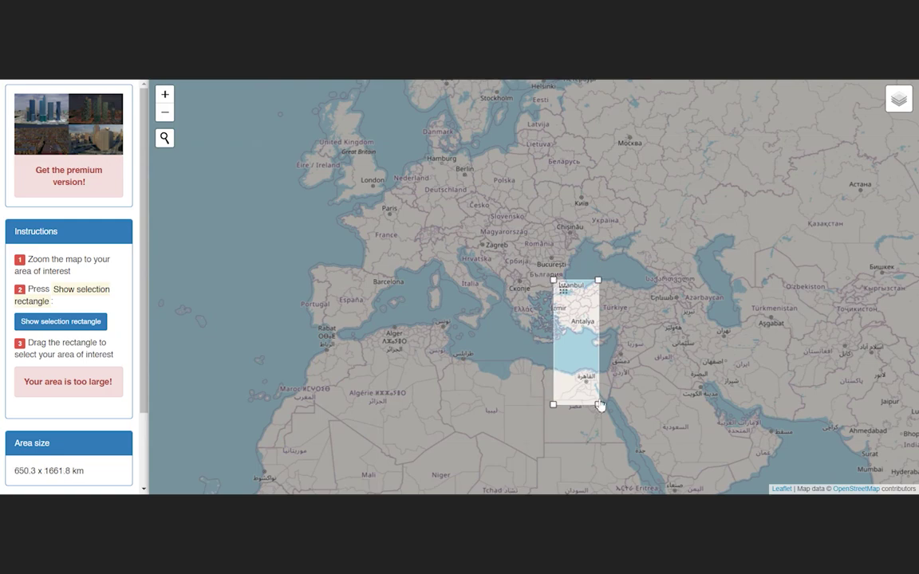
drag(599, 405, 581, 296)
scroll(572, 289, up, 3)
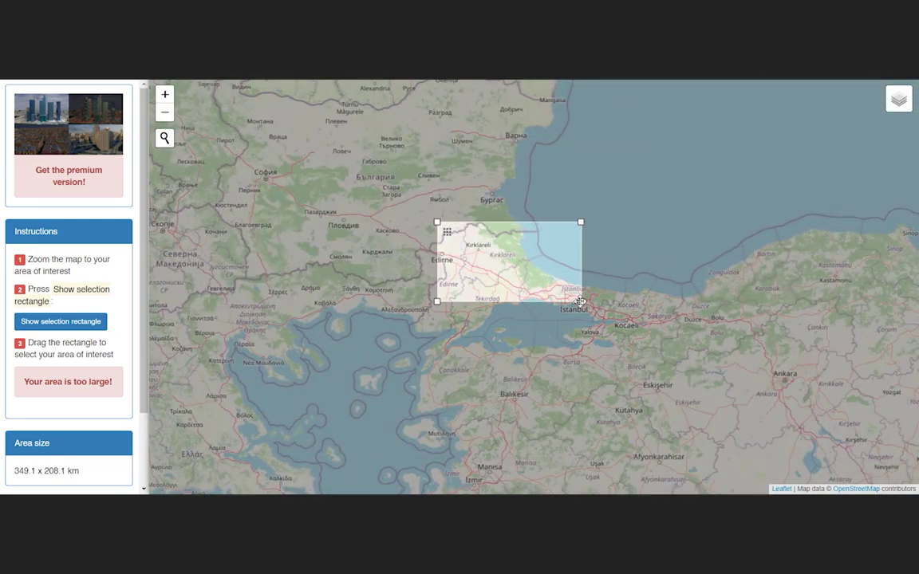
drag(443, 228, 568, 291)
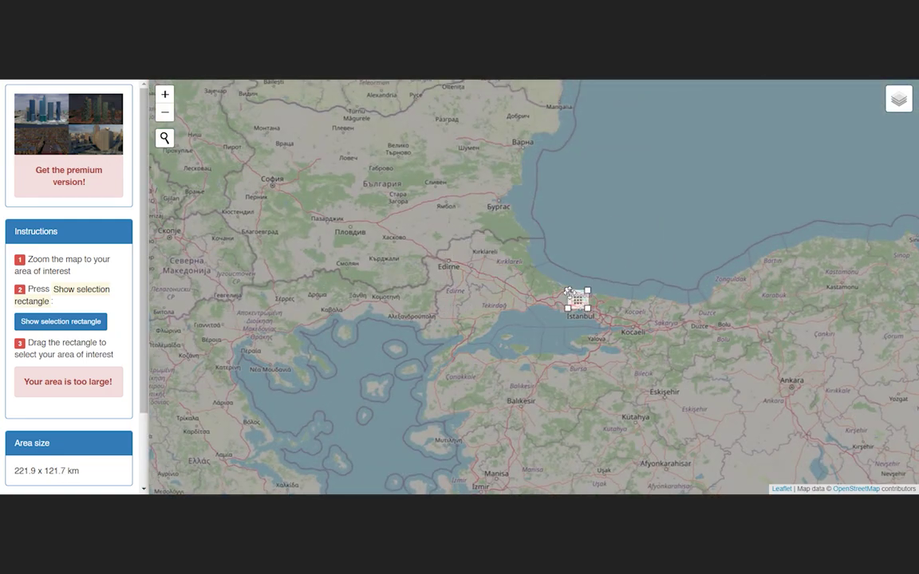
scroll(580, 313, up, 4)
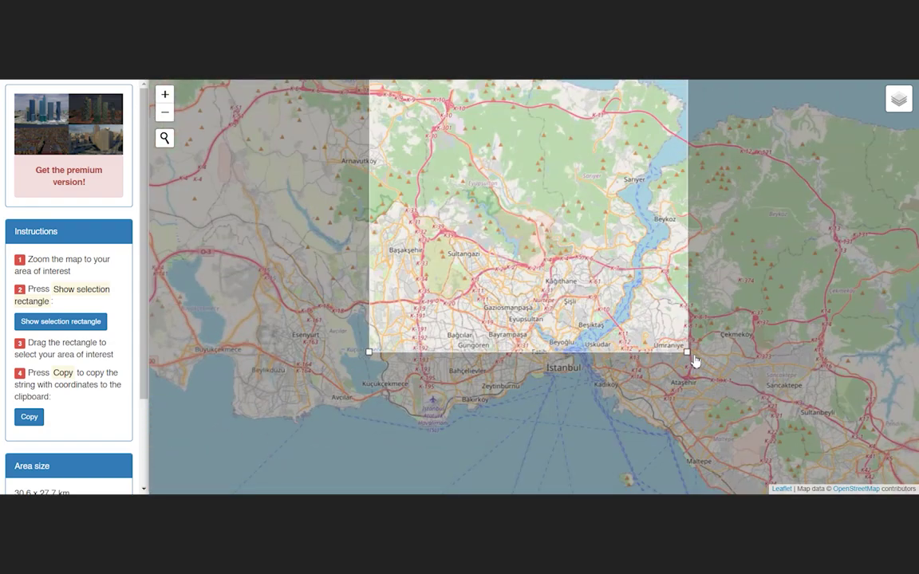
- Refit the selection rectangle to central Istanbul on both sides of the Bosphorus, about 20 by 11 km
drag(687, 352, 683, 404)
scroll(528, 336, down, 1)
drag(447, 205, 492, 316)
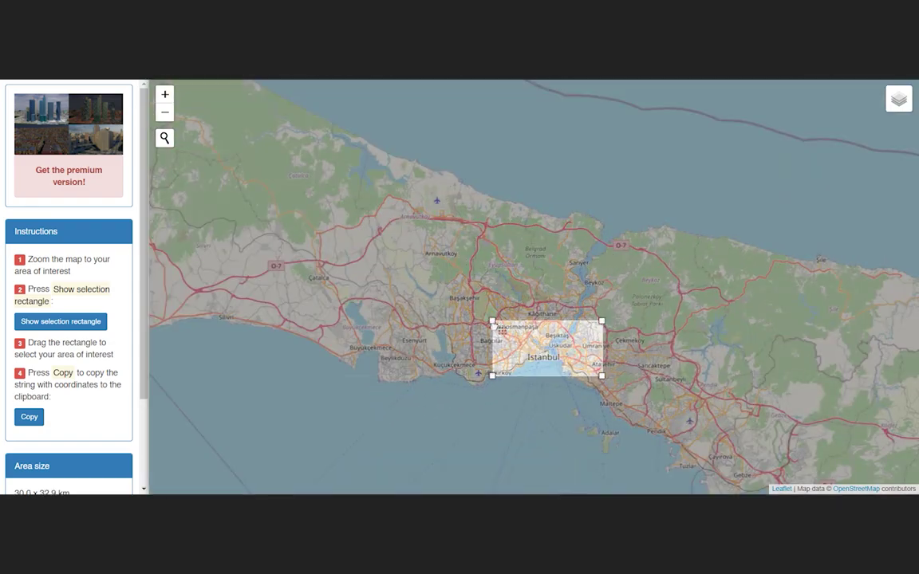
scroll(557, 363, up, 2)
scroll(107, 332, down, 3)
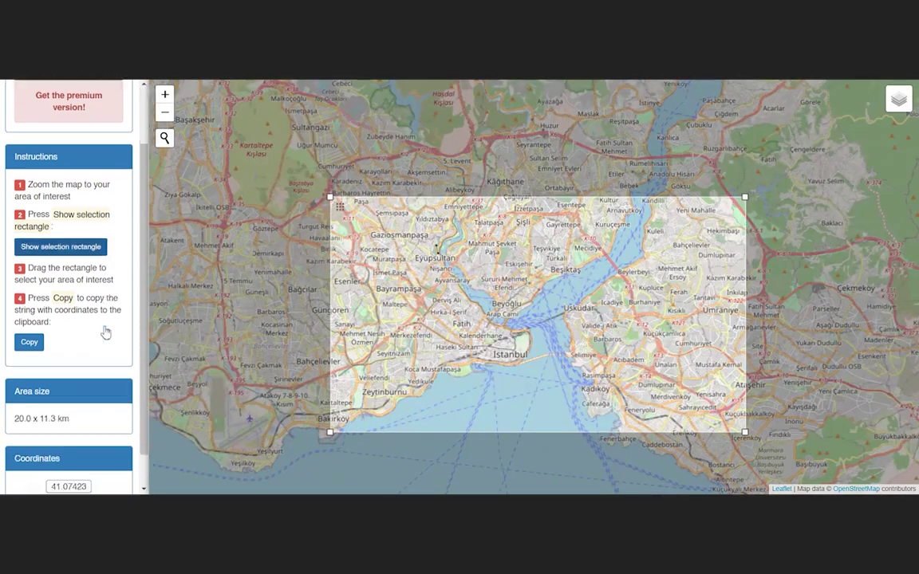
- Reduce the selection rectangle to the Beyoğlu and old town area, about 3.6 by 4.5 km
drag(811, 463, 774, 453)
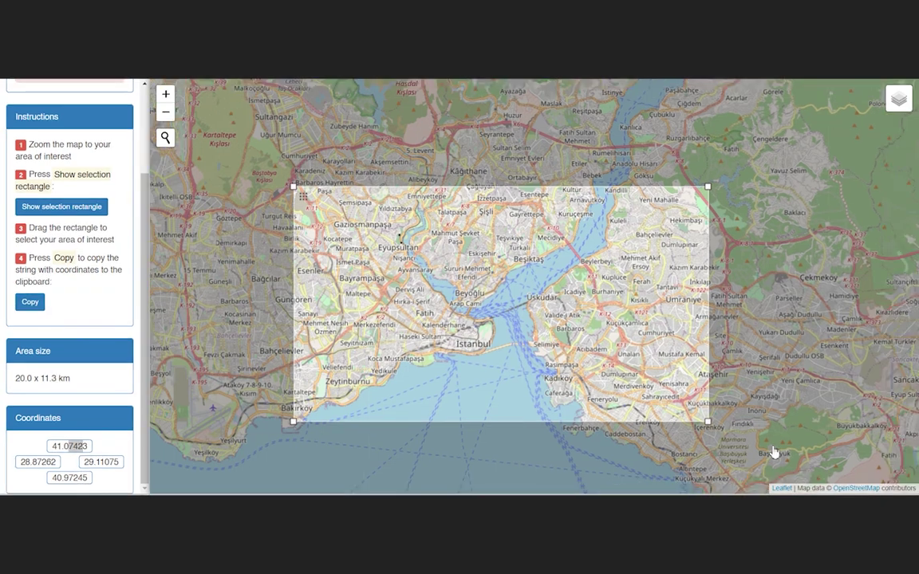
key(shift+End)
drag(708, 419, 515, 359)
scroll(515, 355, up, 1)
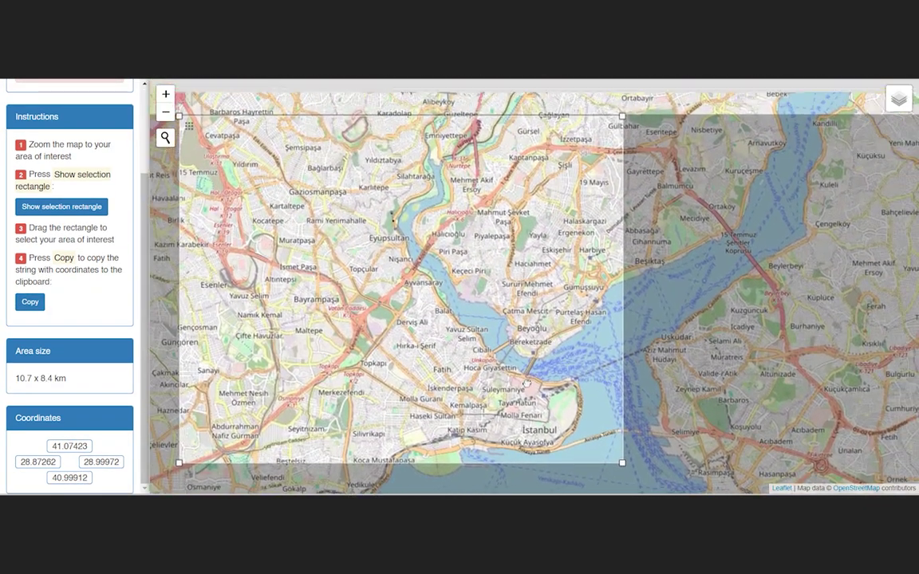
drag(182, 118, 474, 276)
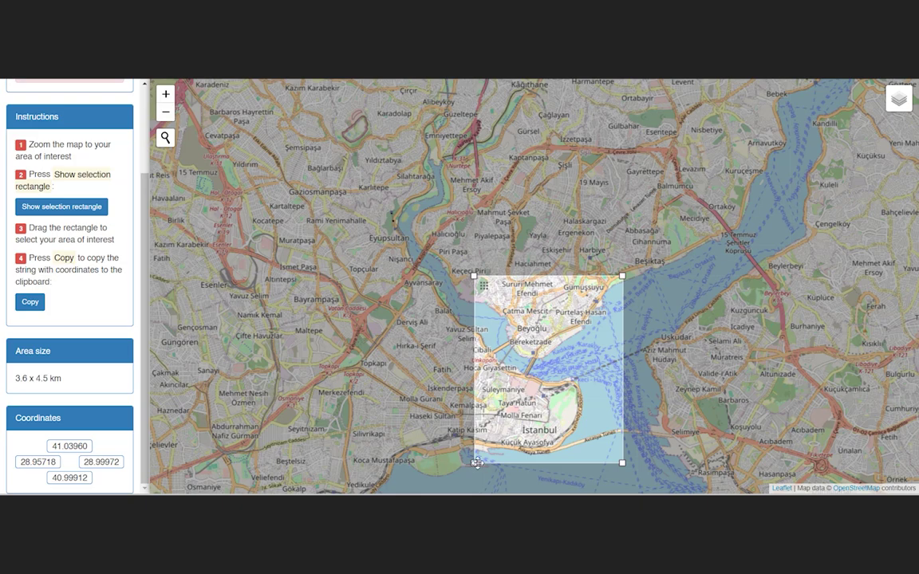
- Reduce the selection rectangle to the Beyoğlu district north of the Golden Horn, about 1.9 by 1.9 km
drag(475, 463, 486, 352)
scroll(511, 353, up, 2)
drag(857, 409, 639, 425)
scroll(507, 355, up, 1)
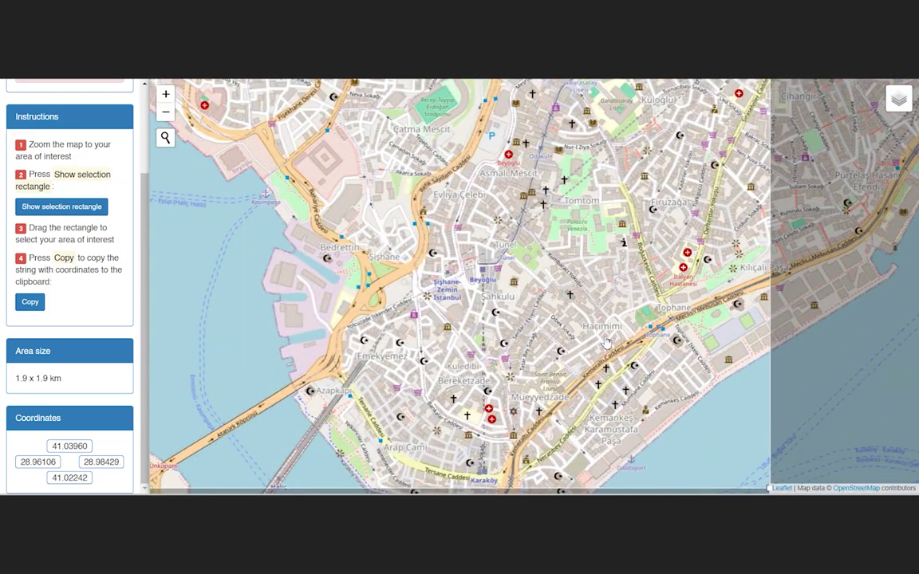
scroll(605, 336, down, 1)
drag(561, 254, 533, 271)
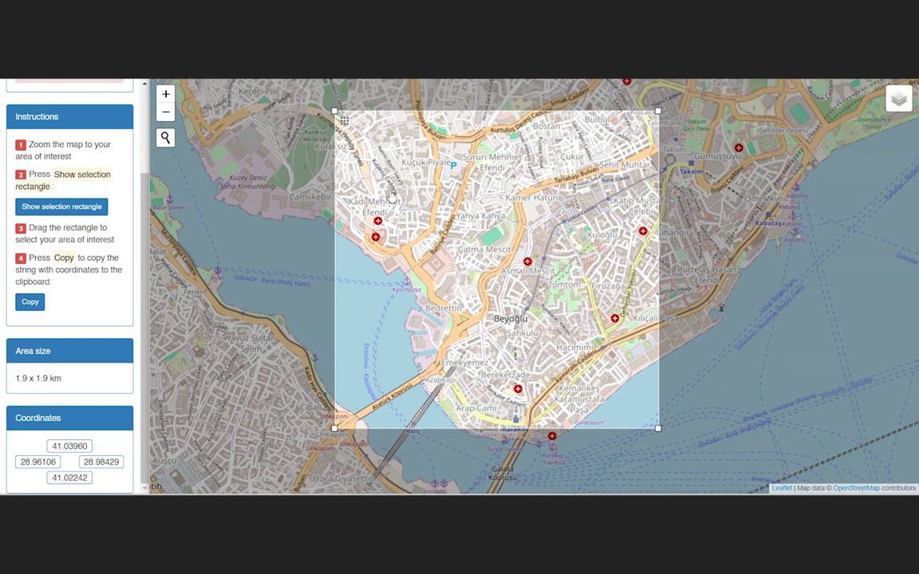
- Tighten the selection rectangle around Bereketzade and Karaköy to about 0.5 by 0.6 km
drag(338, 115, 456, 263)
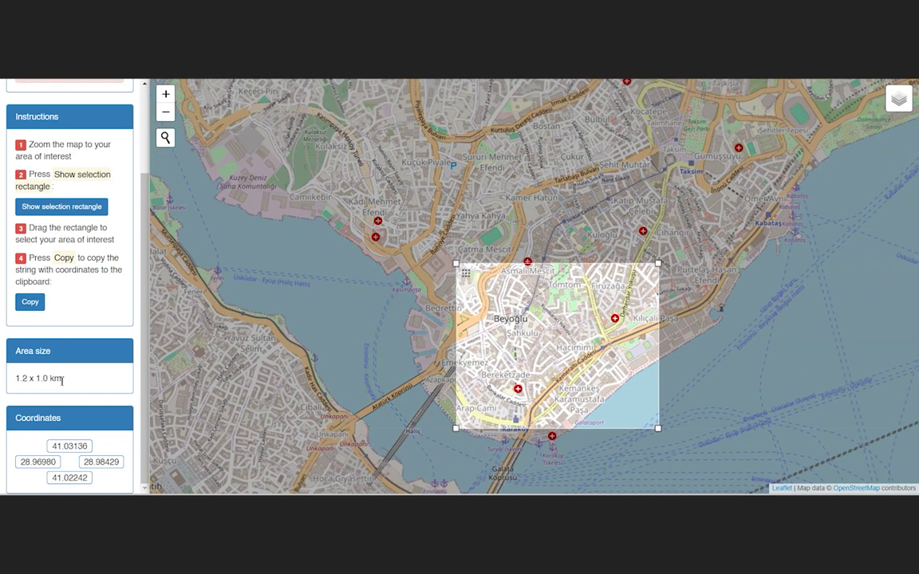
scroll(549, 394, up, 1)
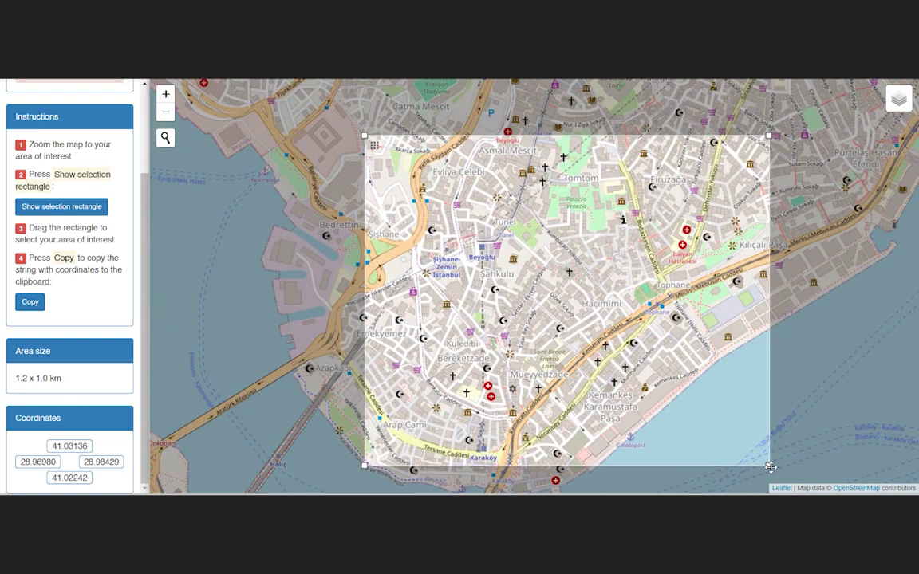
drag(770, 466, 611, 464)
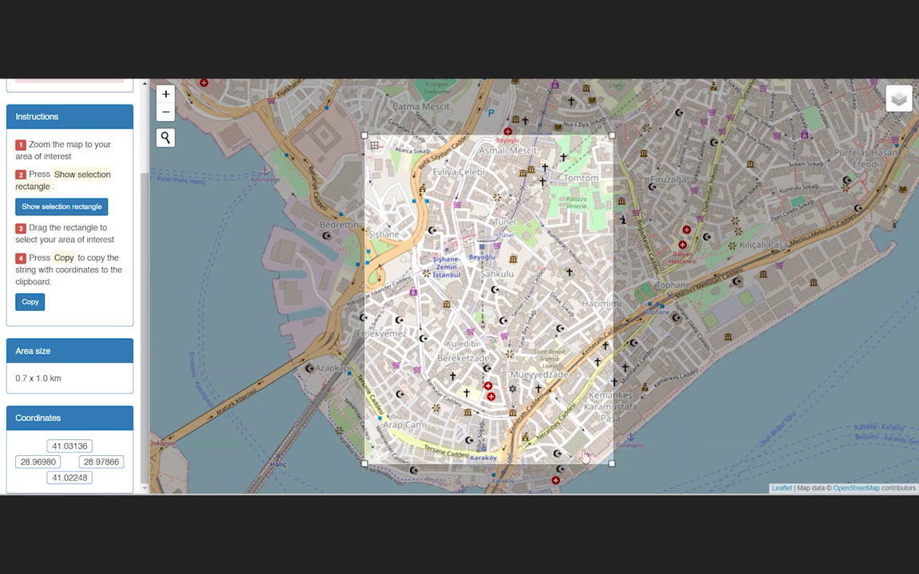
scroll(485, 365, up, 1)
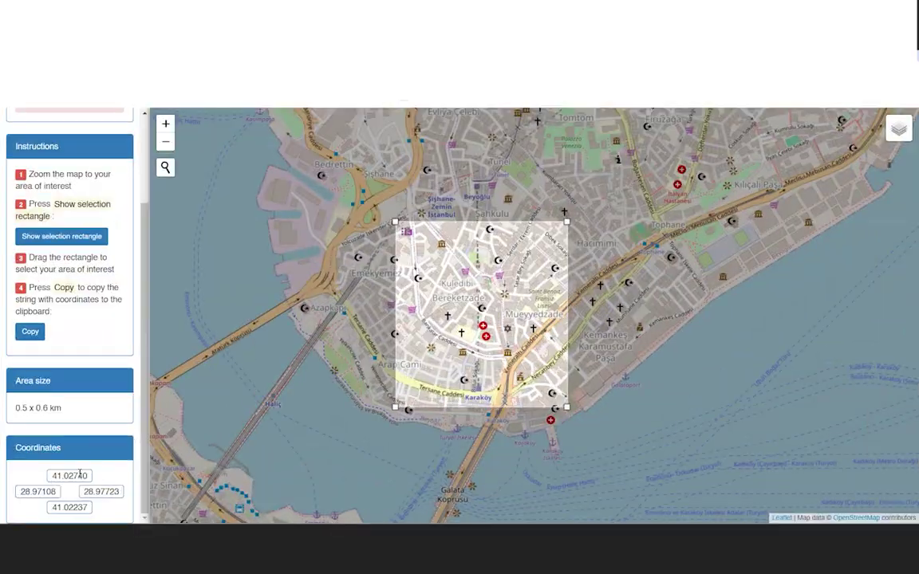
- Transfer the map's north 41.02740, south 41.02237 and west 28.97108 coordinates into the Blosm extent in Blender
drag(53, 477, 90, 476)
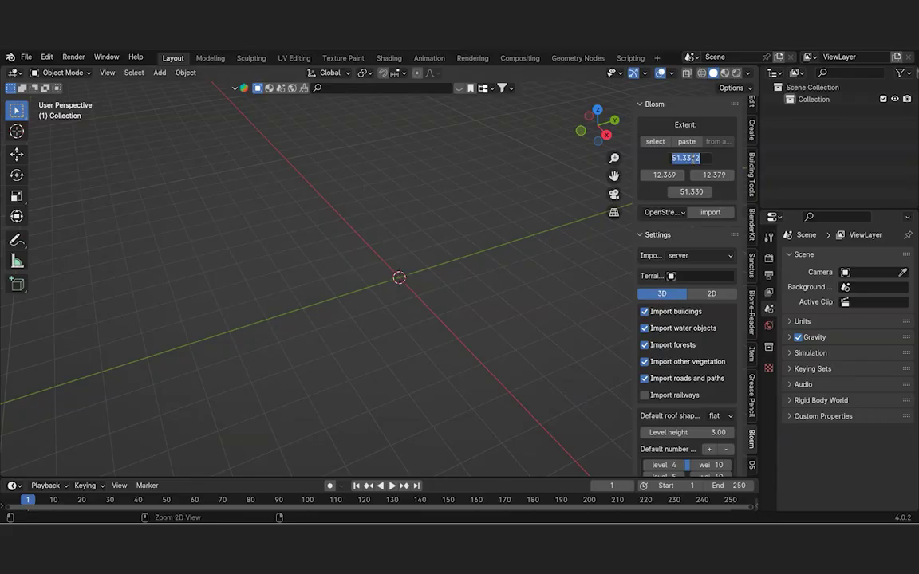
text(41.02740)
key(Return)
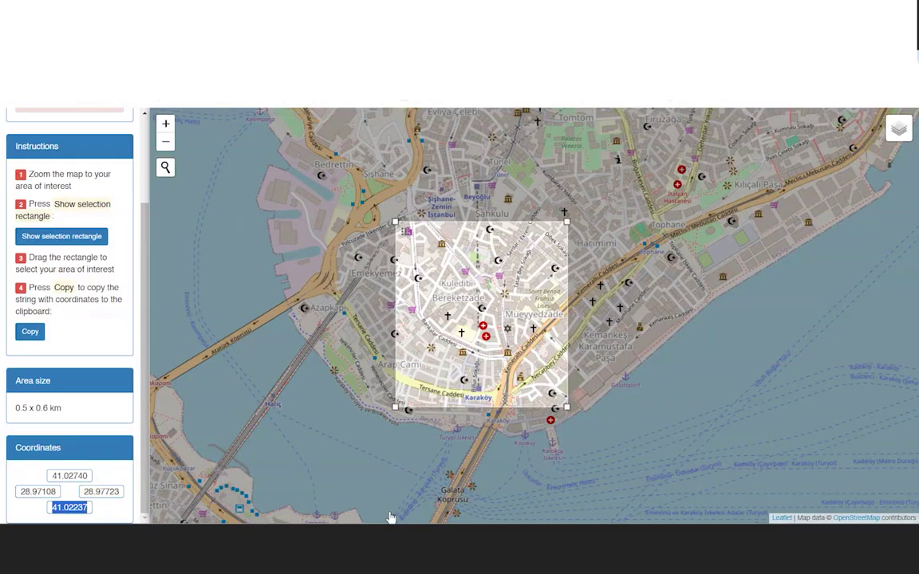
click(25, 492)
double_click(37, 492)
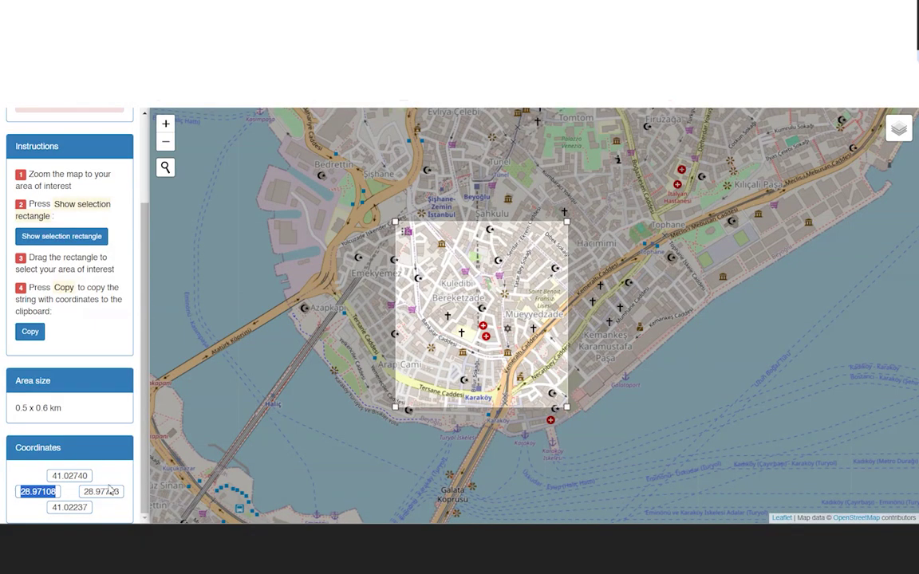
- Transfer the map's east coordinate, 28.977, into the Blosm extent in Blender
click(86, 493)
drag(86, 493, 125, 504)
key(ctrl+c)
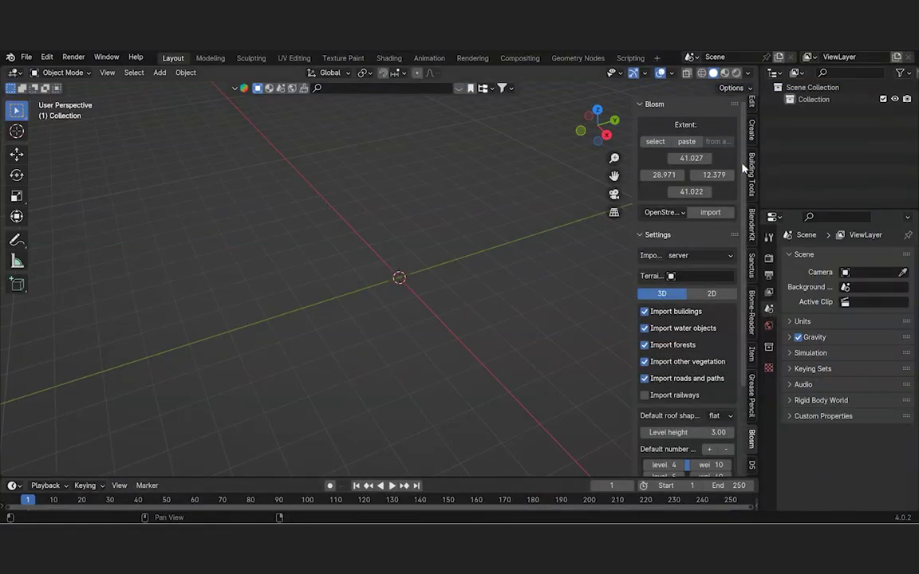
click(720, 174)
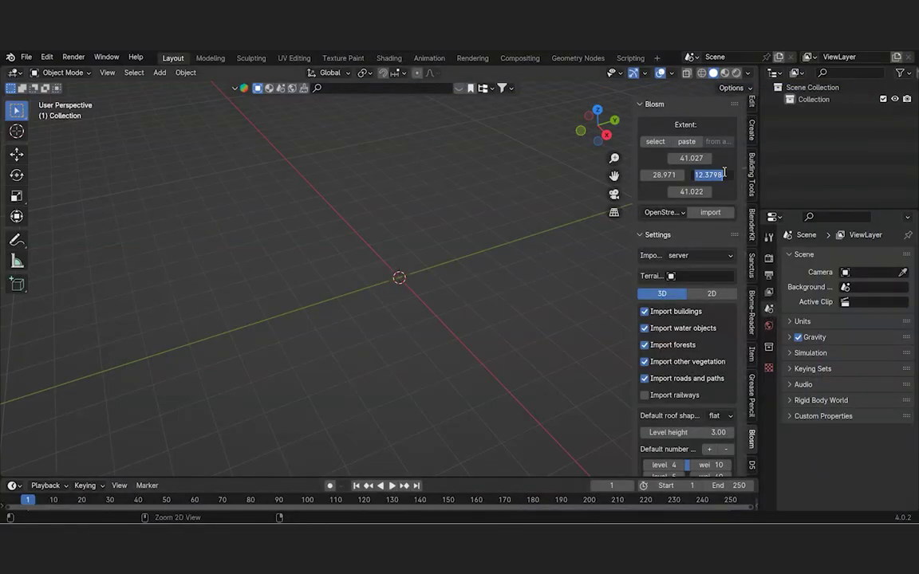
key(ctrl+v)
- Import the terrain for the defined Blosm extent
click(678, 214)
click(672, 257)
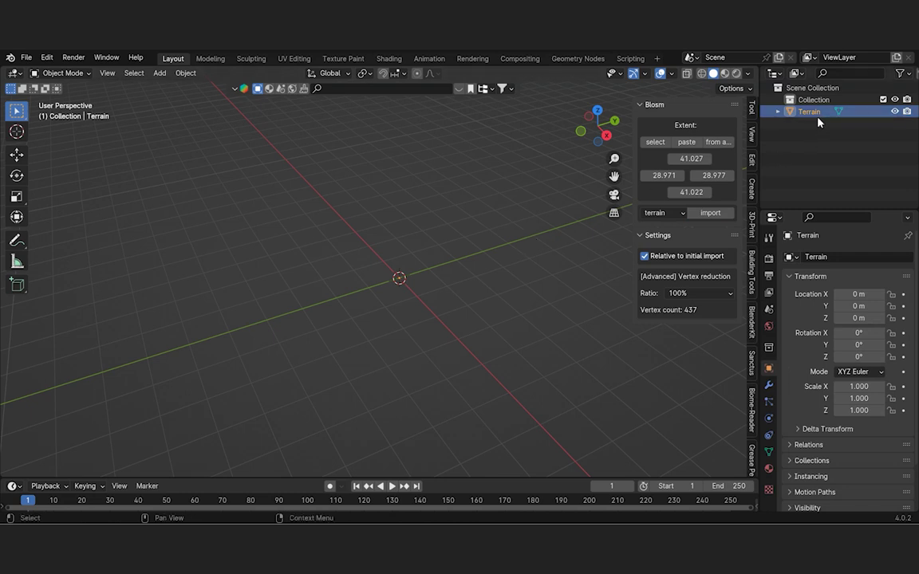
scroll(296, 319, down, 1)
scroll(438, 269, down, 5)
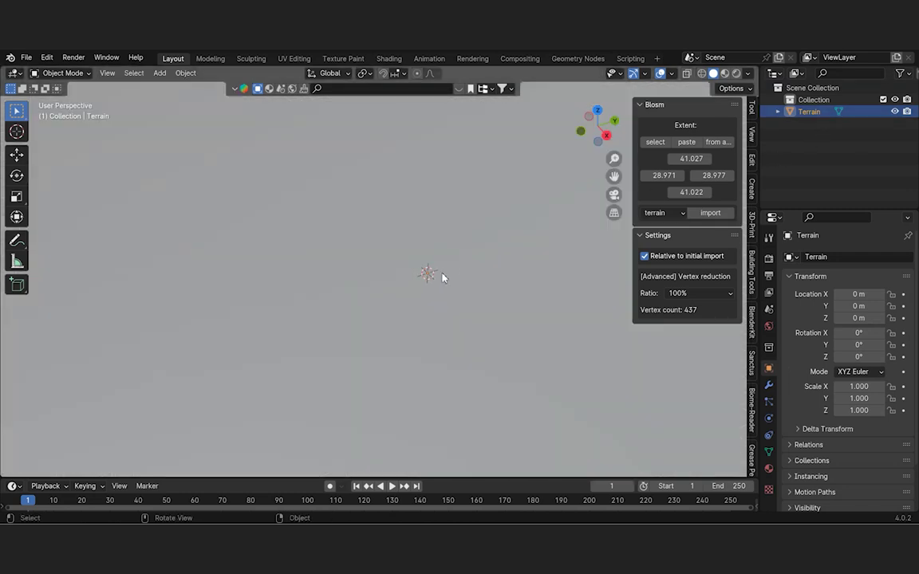
scroll(447, 281, down, 6)
scroll(490, 278, up, 1)
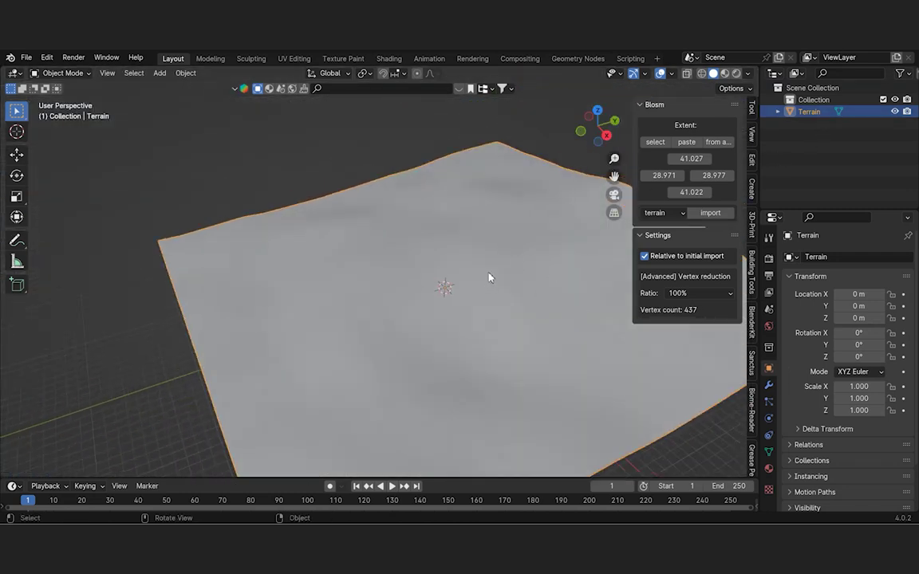
- Import the OpenStreetMap data from the server in 3D onto the terrain, with buildings, water, forests, other vegetation, roads and paths
click(661, 213)
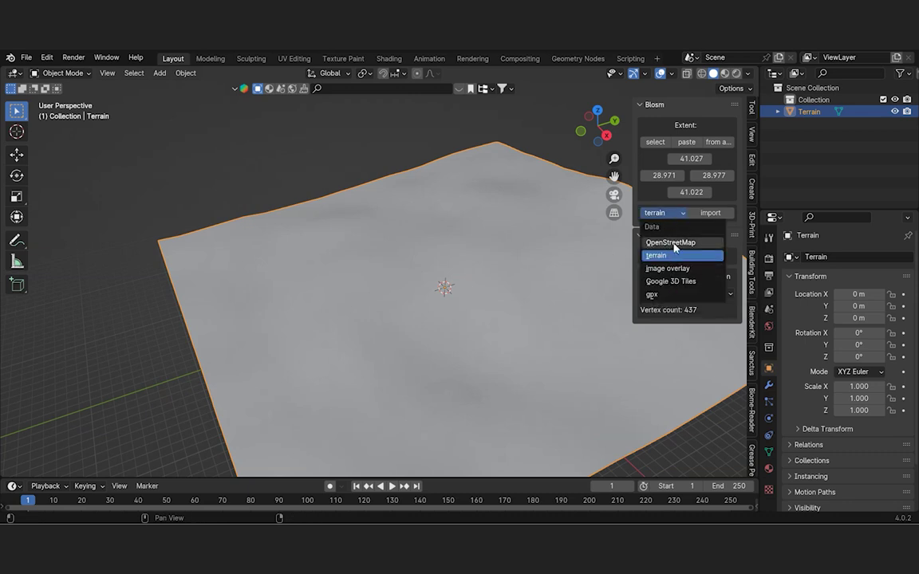
click(662, 242)
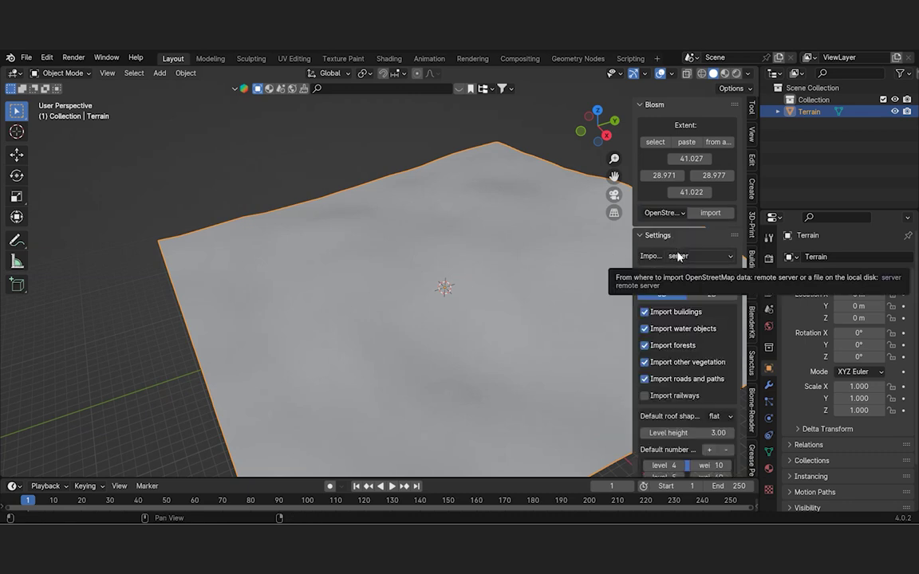
click(679, 215)
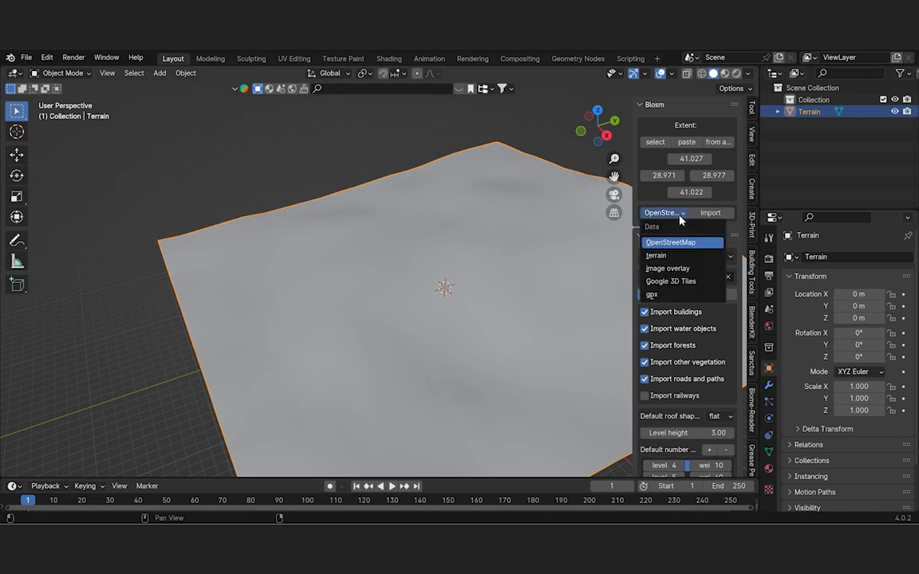
click(680, 216)
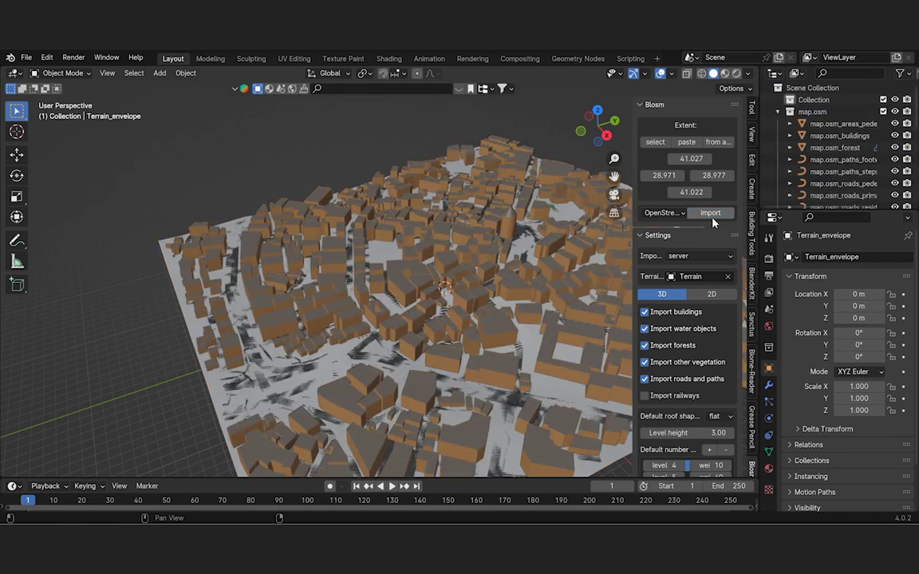
middle_drag(314, 300, 435, 331)
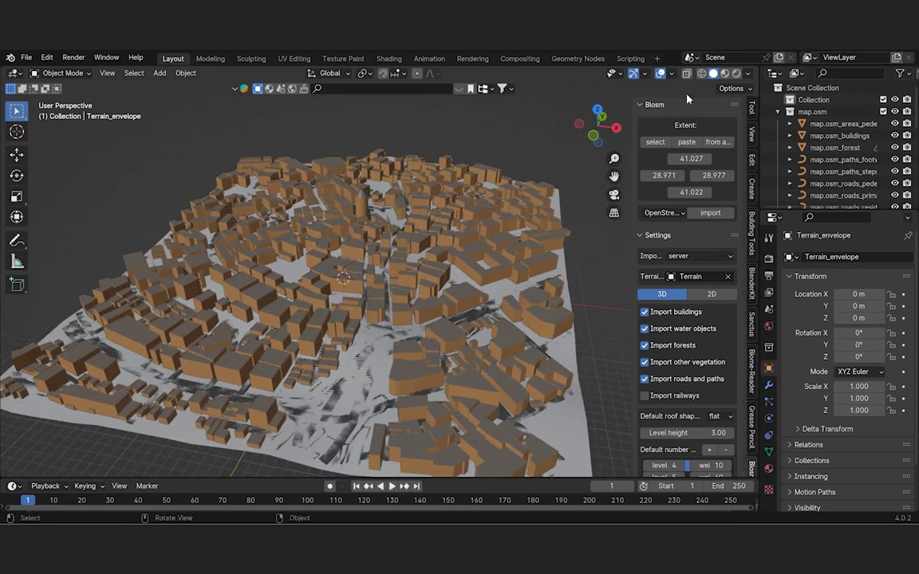
- Switch the viewport to Material Preview shading and inspect the imported buildings around the round tower
click(724, 74)
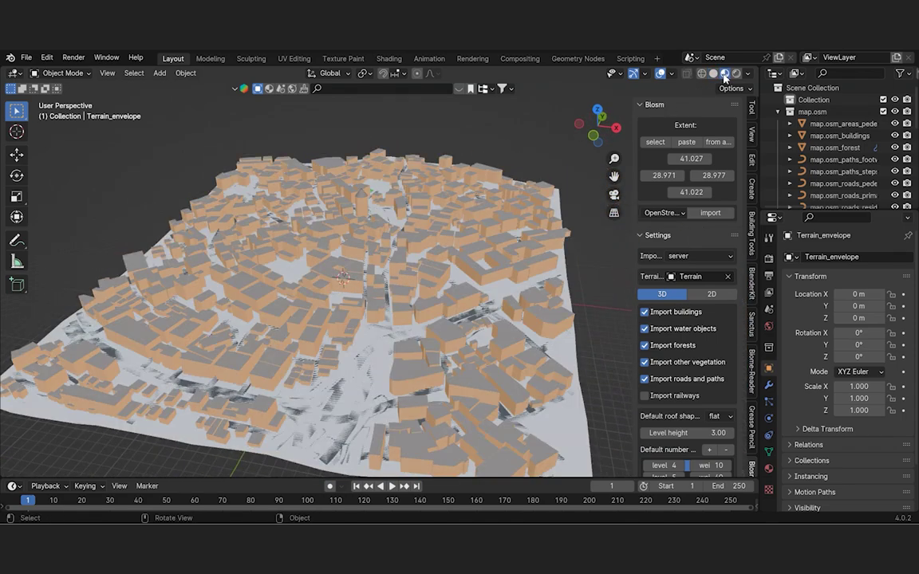
click(579, 445)
middle_drag(463, 299, 418, 251)
scroll(411, 239, up, 5)
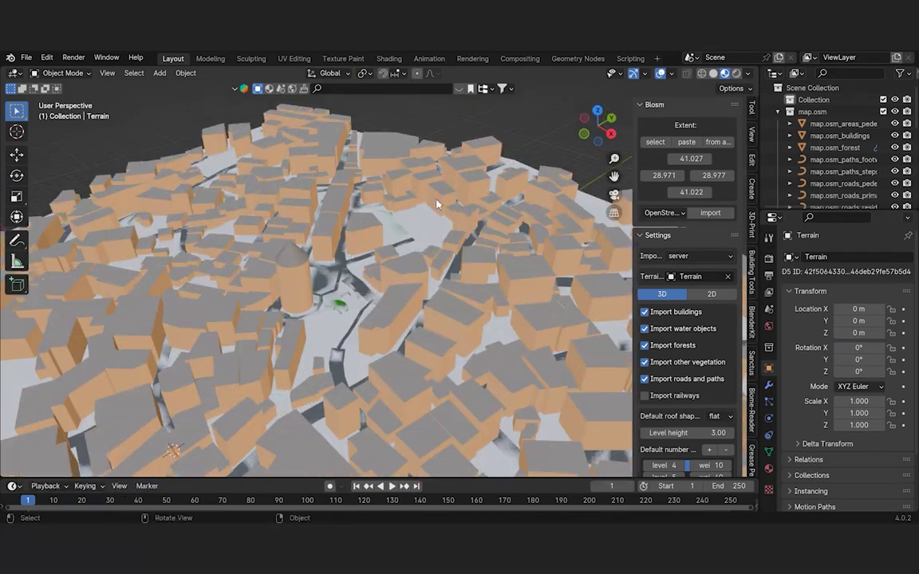
click(407, 236)
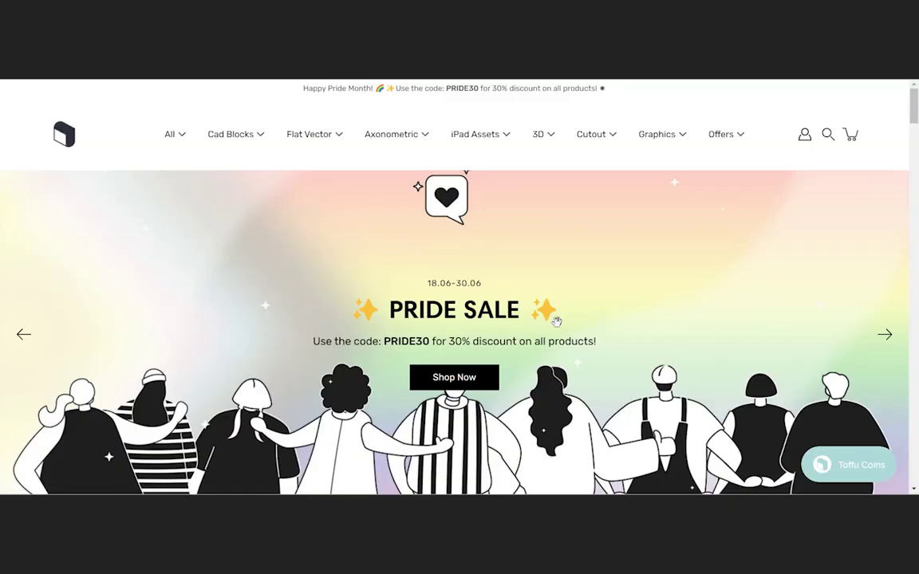
- Switch to the Toffu store website and browse its 3D model collection
scroll(547, 132, down, 5)
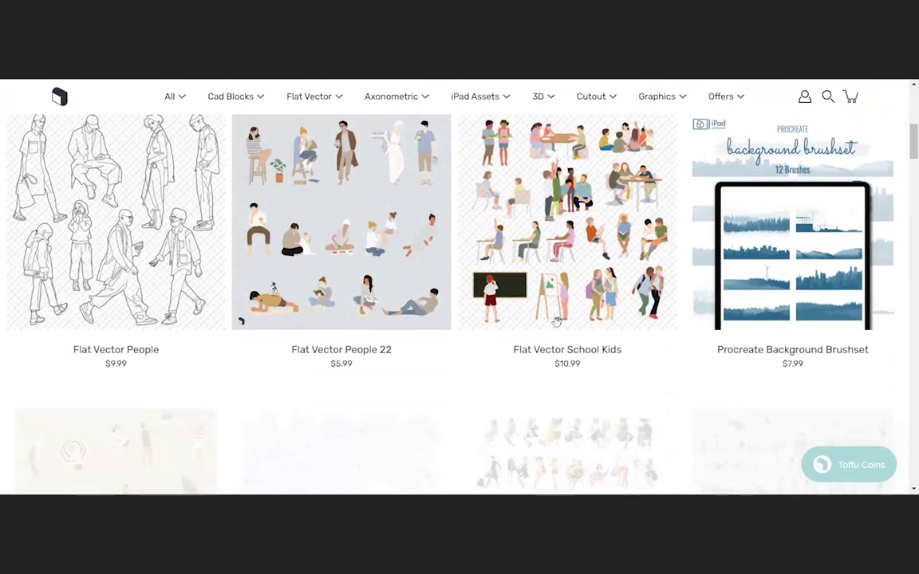
click(542, 97)
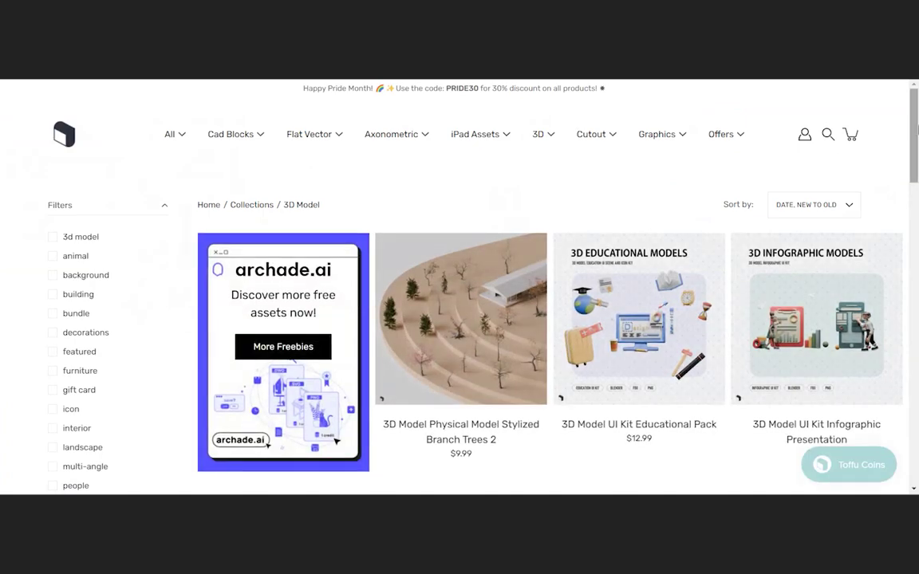
scroll(916, 148, down, 2)
scroll(917, 149, down, 4)
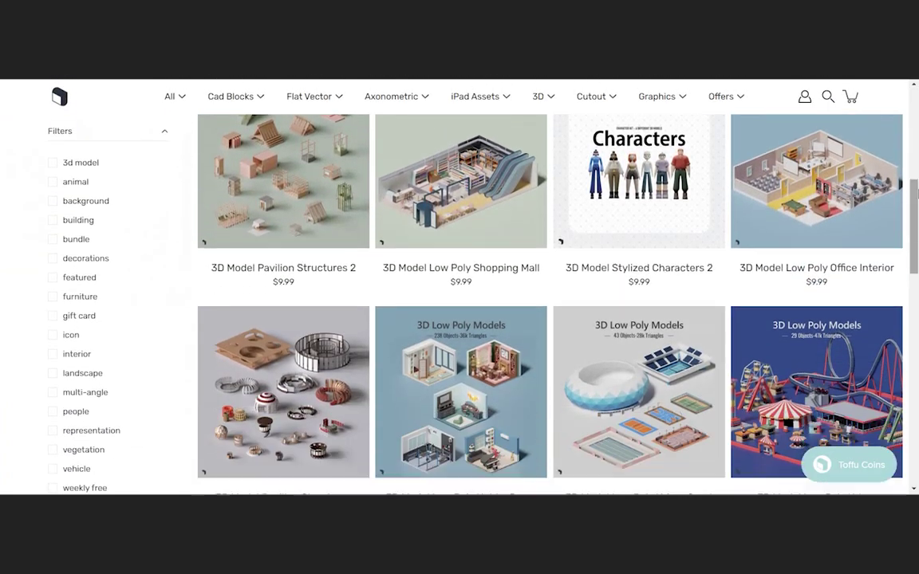
scroll(829, 123, up, 8)
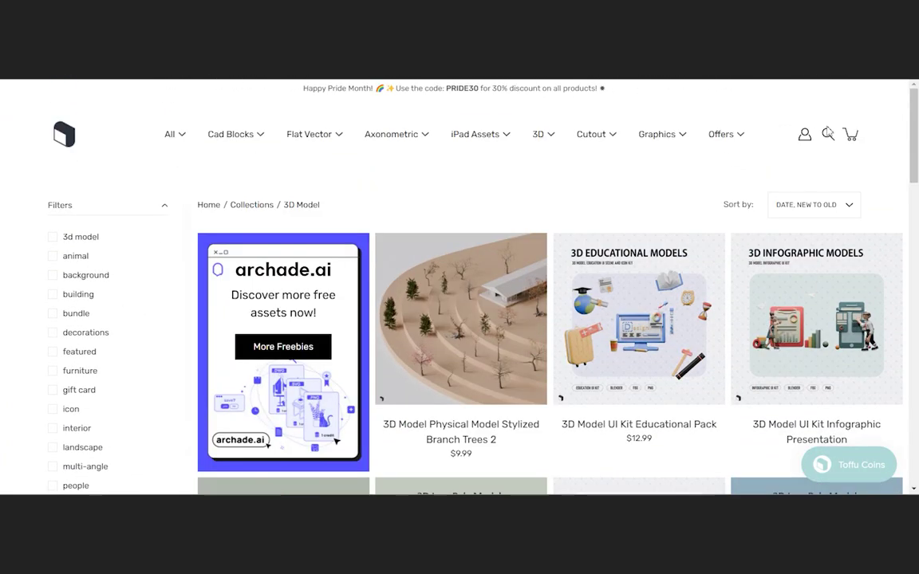
- Search the store for "futuristic city" and open the 3D Model Futuristic City Fillers product page
click(828, 134)
text(fu)
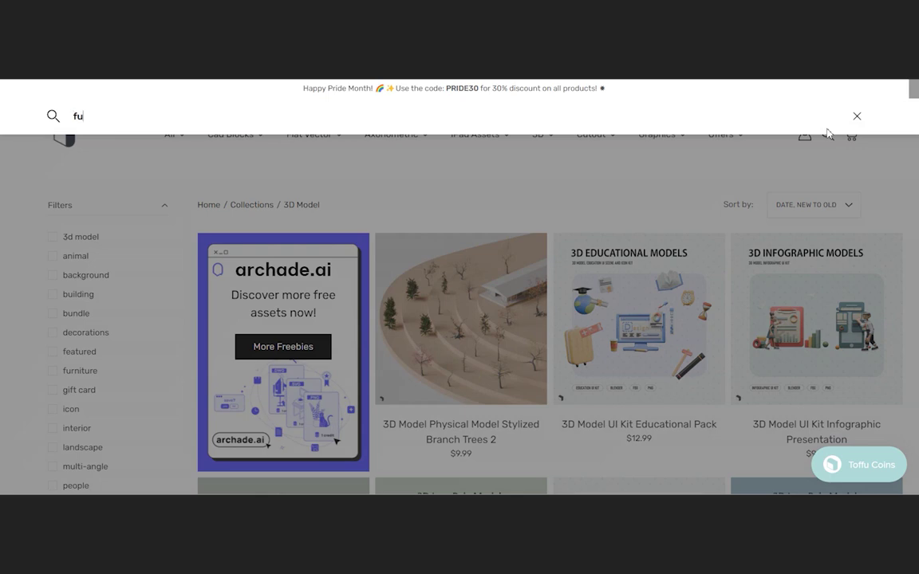
text(turistic city)
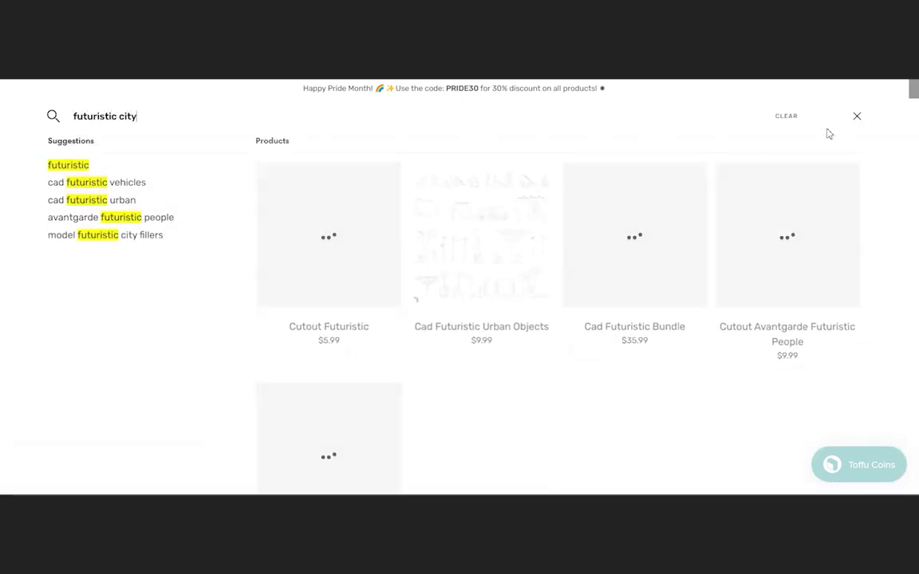
key(Return)
scroll(722, 222, down, 2)
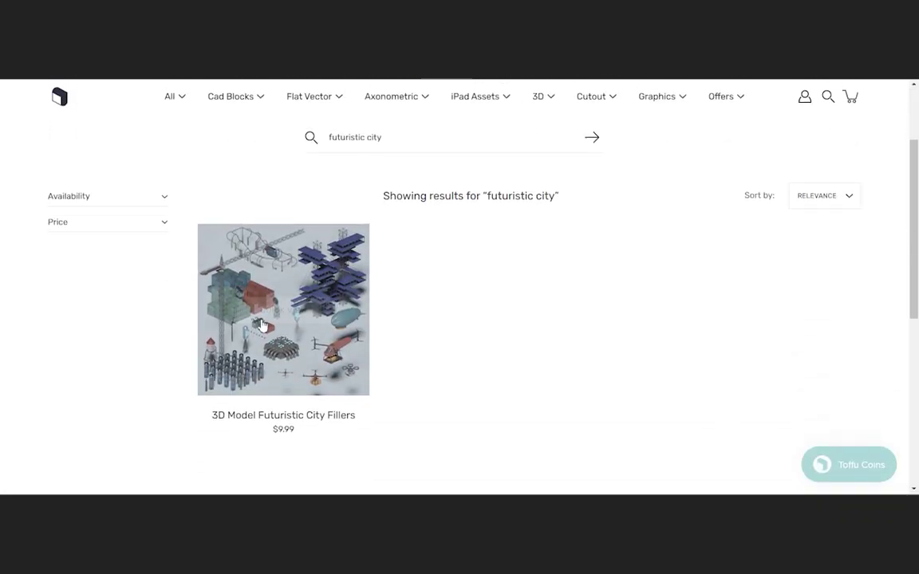
click(280, 277)
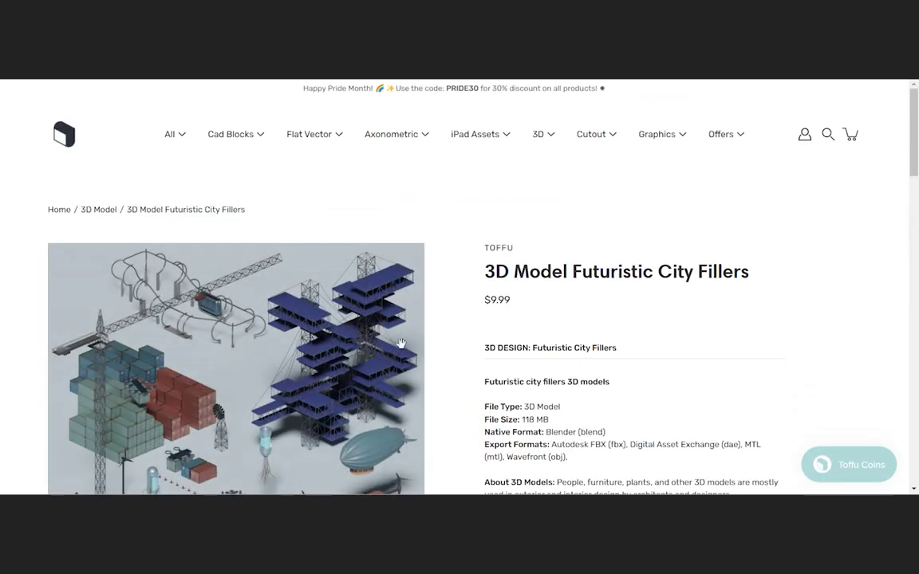
scroll(346, 271, down, 1)
scroll(372, 280, down, 2)
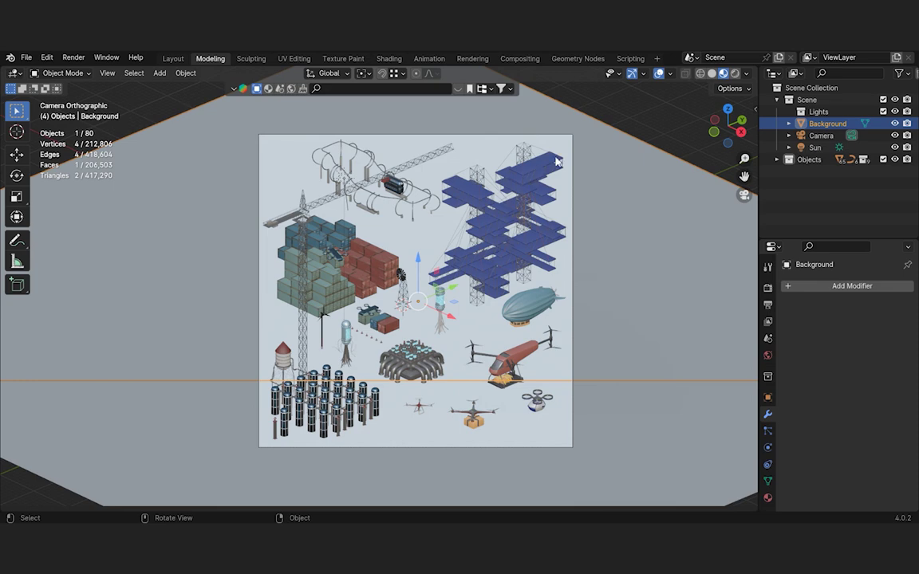
- Hide the Background plane in the Blender file of futuristic city models
click(658, 116)
click(535, 400)
click(515, 427)
key(h)
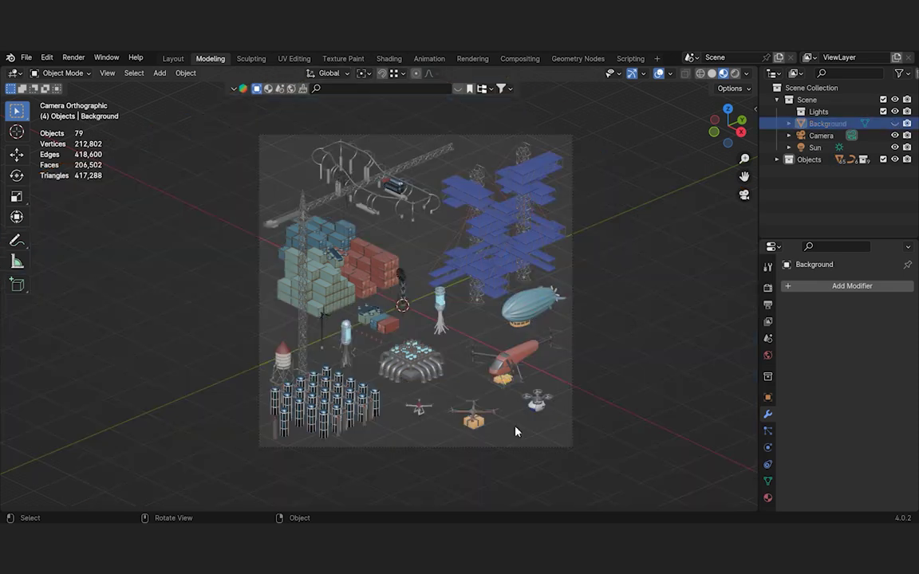
- Select and copy the crane, the blue living unit, the container with its drone, and the cargo drone with its package
click(300, 211)
middle_drag(300, 209, 389, 212)
scroll(315, 208, up, 2)
shift+click(318, 209)
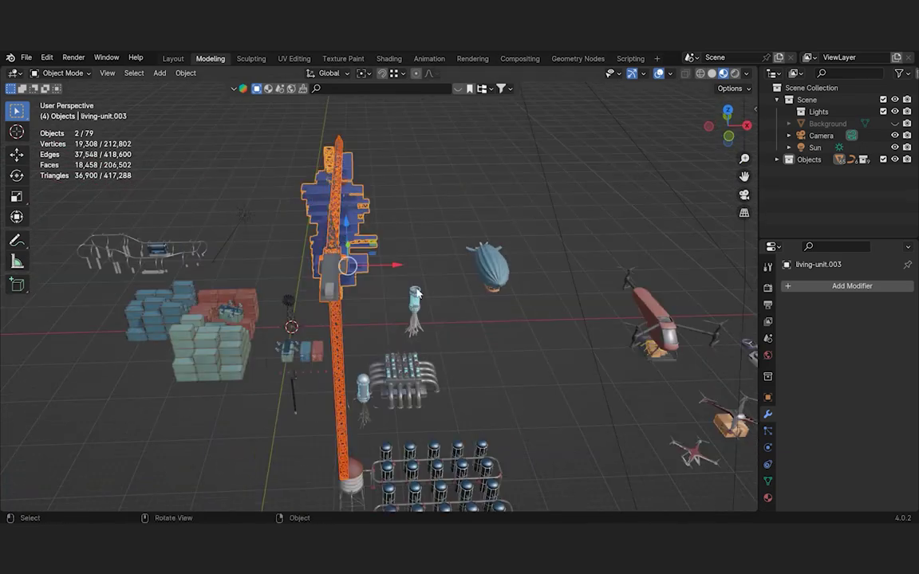
middle_drag(417, 294, 365, 335)
scroll(316, 328, up, 5)
shift+click(276, 323)
shift+click(279, 341)
scroll(348, 313, down, 5)
scroll(359, 335, down, 2)
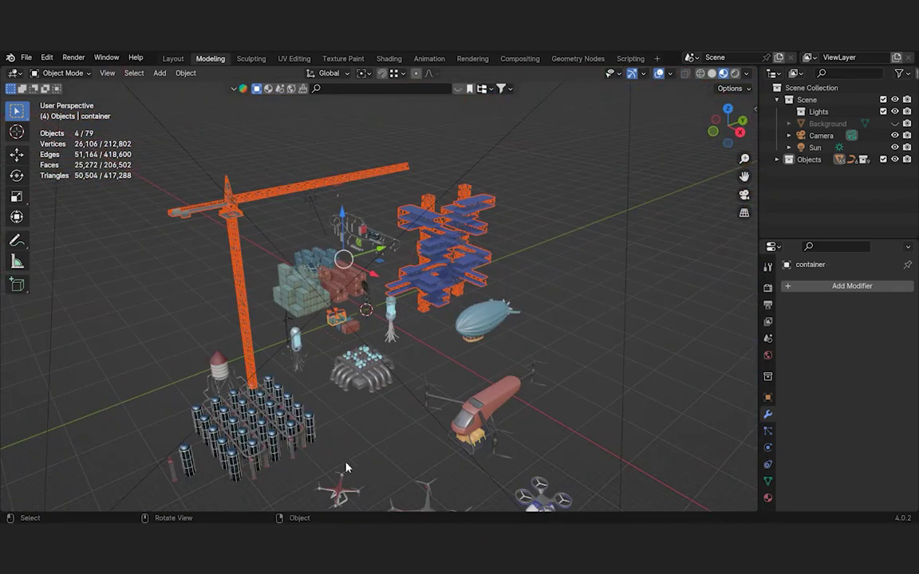
scroll(348, 390, down, 3)
scroll(390, 389, up, 5)
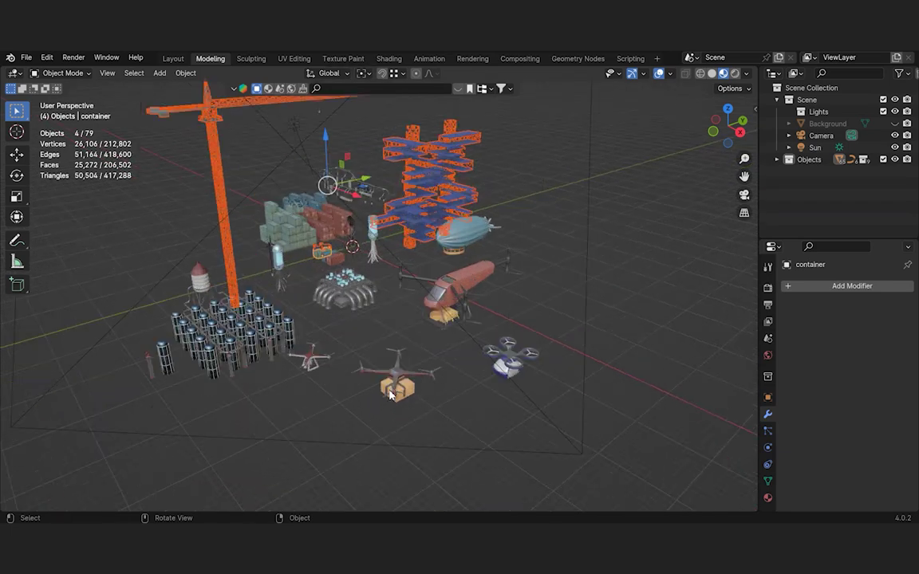
shift+click(405, 390)
shift+click(415, 391)
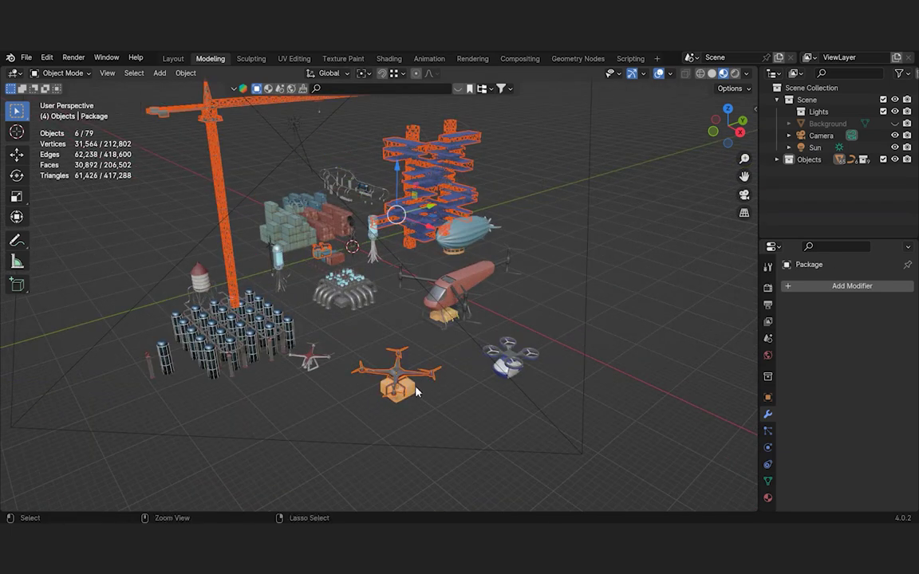
key(ctrl+c)
- Paste the copied objects into the Istanbul city scene and move them along the Y axis beyond the terrain's edge
mouse_move(527, 523)
click(482, 489)
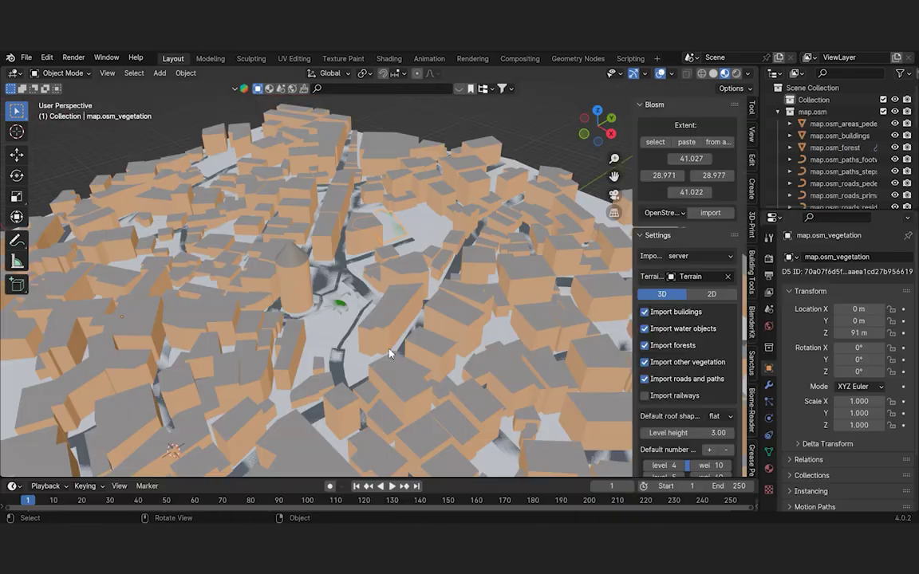
scroll(390, 352, down, 4)
key(ctrl+v)
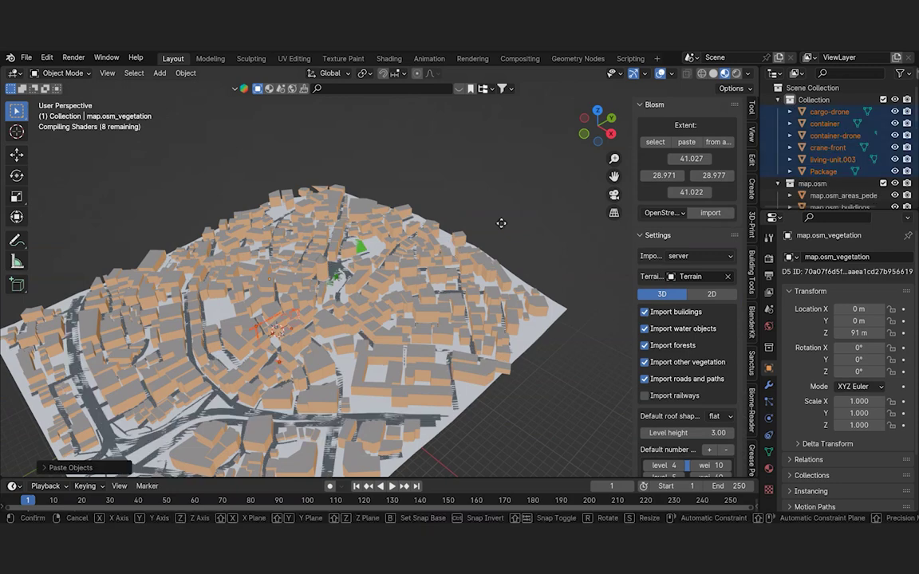
right_click(524, 246)
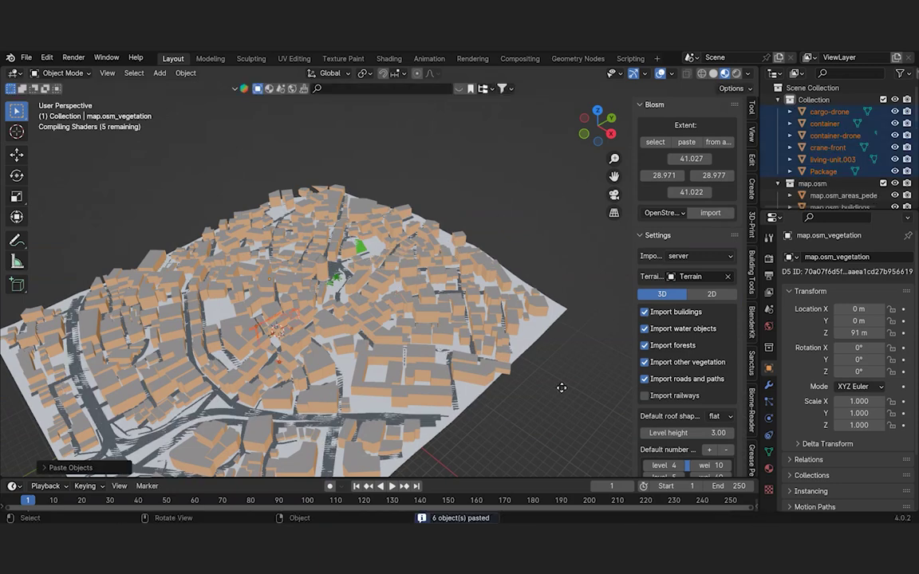
key(g)
key(y)
click(668, 266)
scroll(483, 219, up, 5)
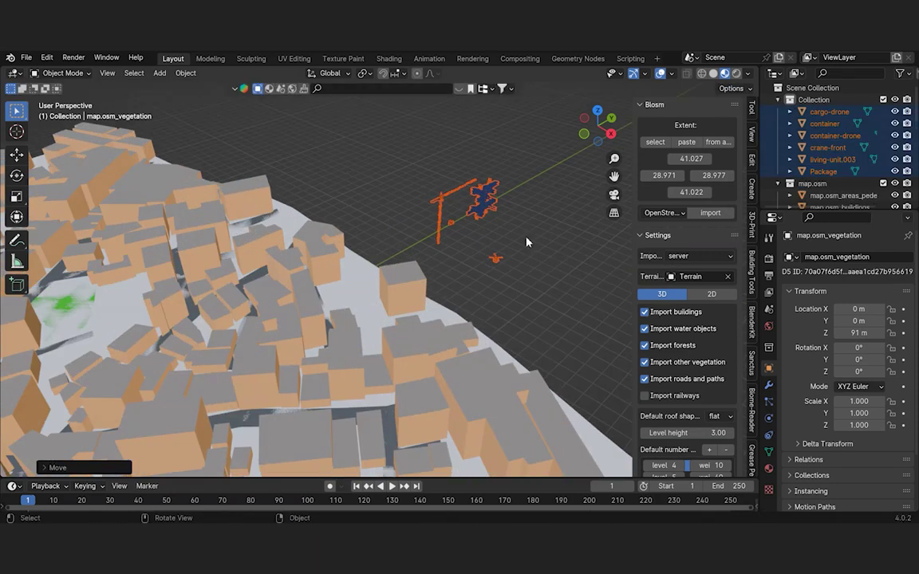
- Change the base color of the living unit's White material to white
click(525, 244)
click(494, 203)
click(768, 470)
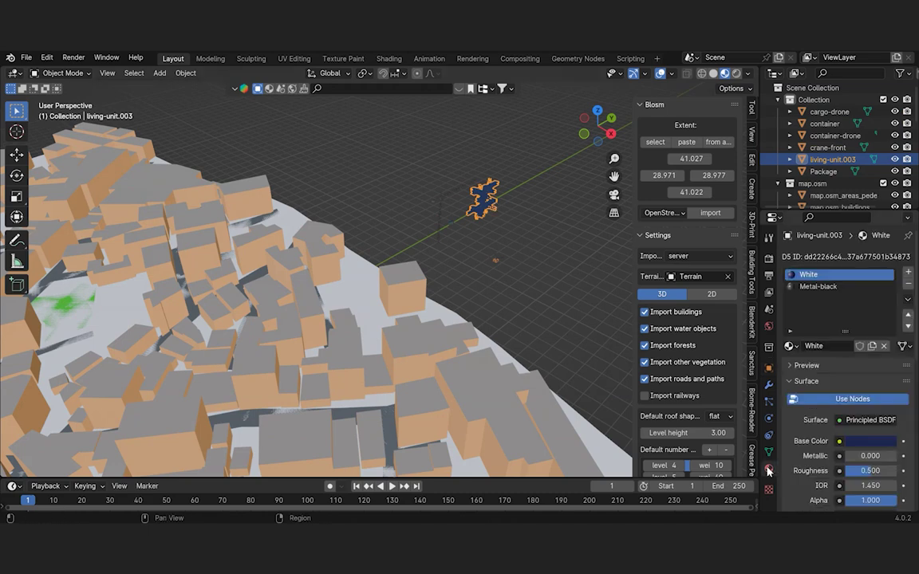
click(866, 443)
drag(783, 306, 774, 237)
click(570, 301)
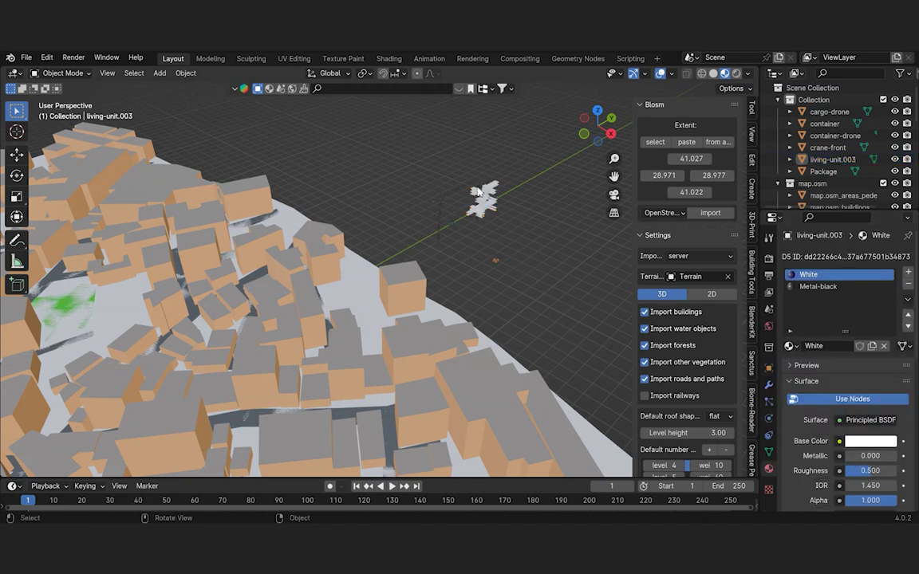
- Scale up the container together with its drone and raise both along the Z axis above the ground
key(KP_Decimal)
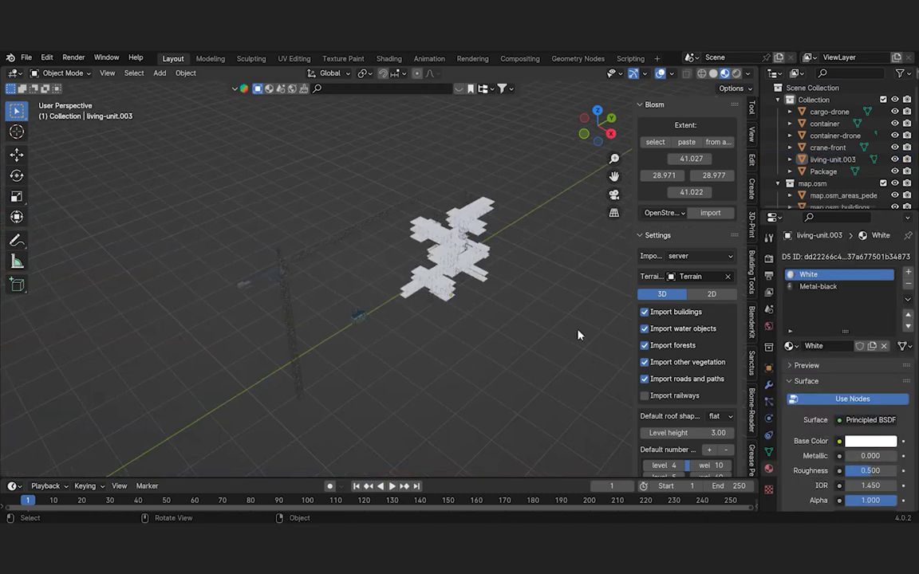
middle_drag(581, 332, 471, 325)
scroll(375, 340, up, 1)
drag(375, 341, 309, 280)
scroll(310, 279, down, 2)
scroll(363, 329, up, 3)
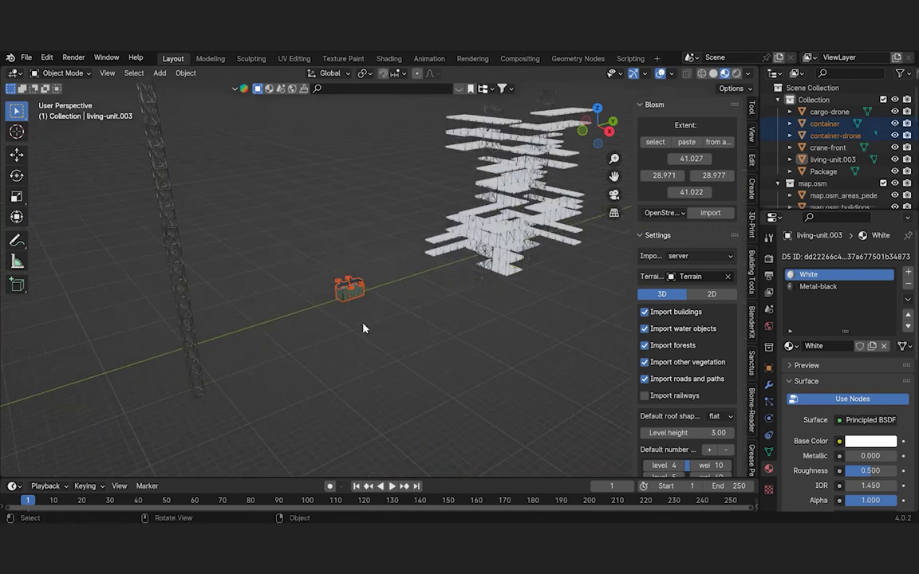
key(s)
click(403, 335)
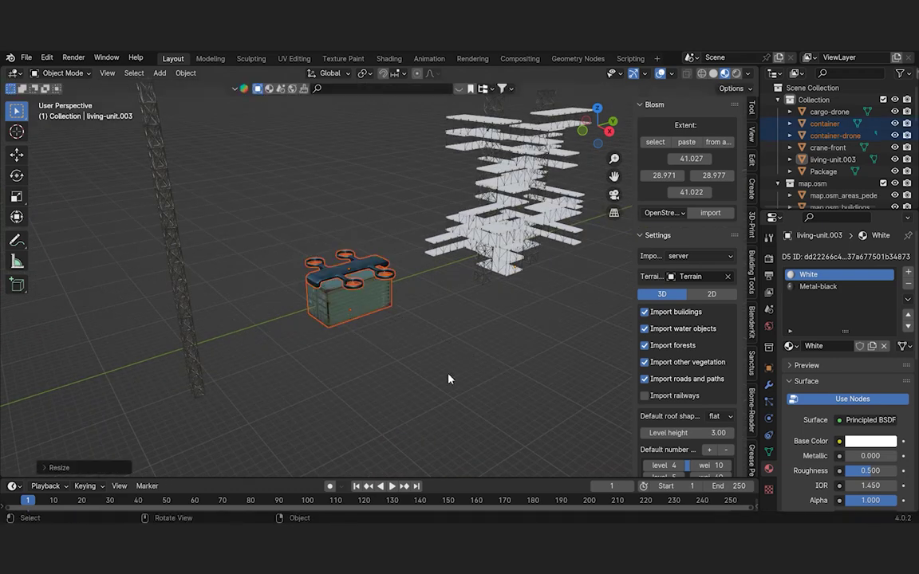
key(g)
key(z)
click(431, 329)
- Remove the image texture from the Container material's base color and set the color to white
click(367, 271)
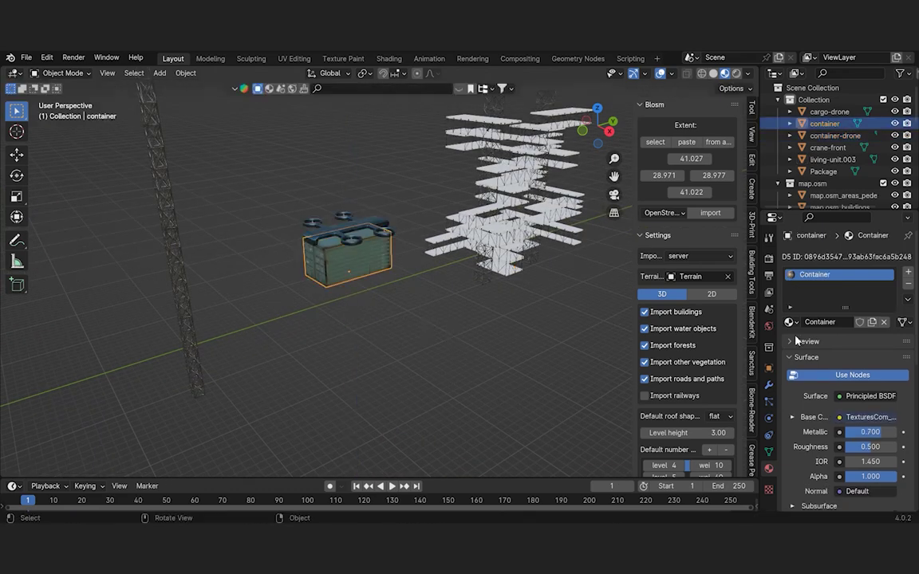
click(839, 417)
click(844, 317)
click(418, 360)
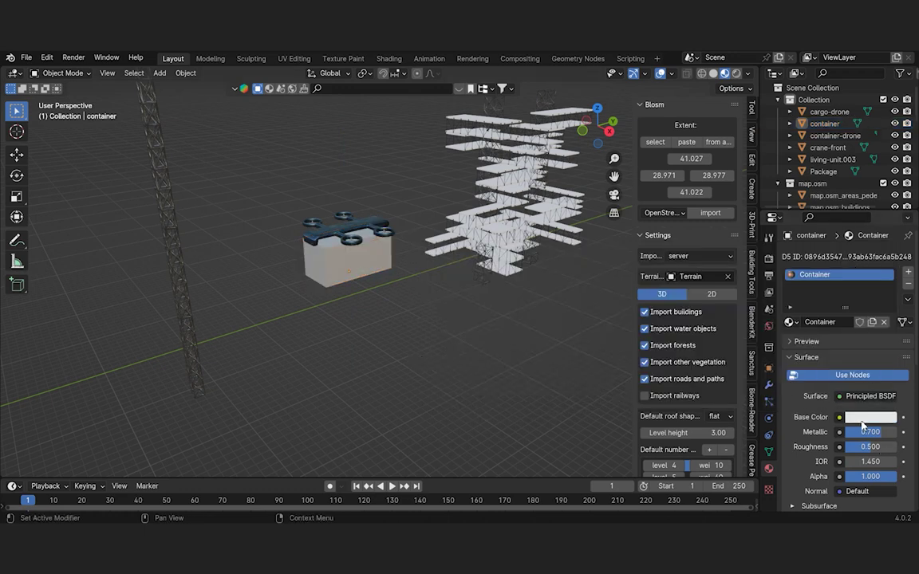
click(868, 417)
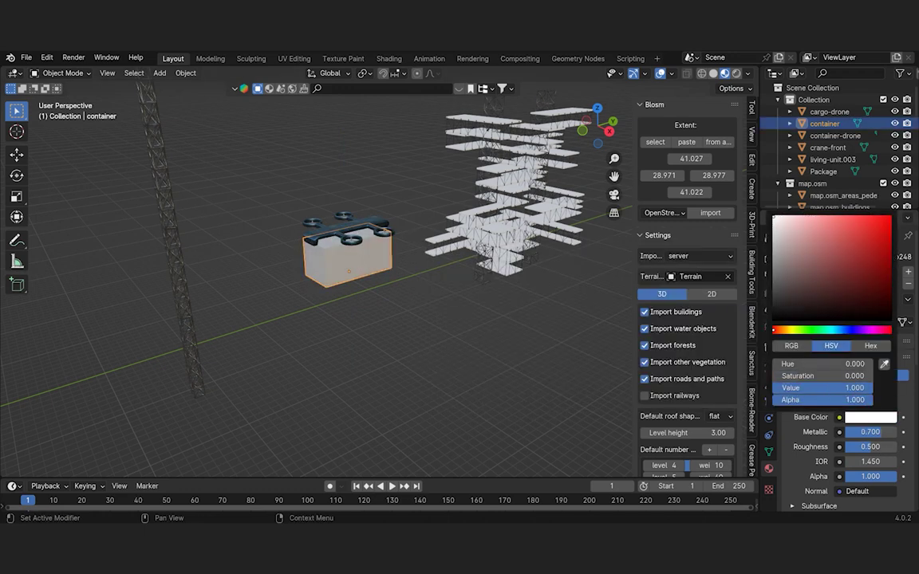
- Lower the alpha of the container drone's Metal-indigo material to 0.624
click(371, 227)
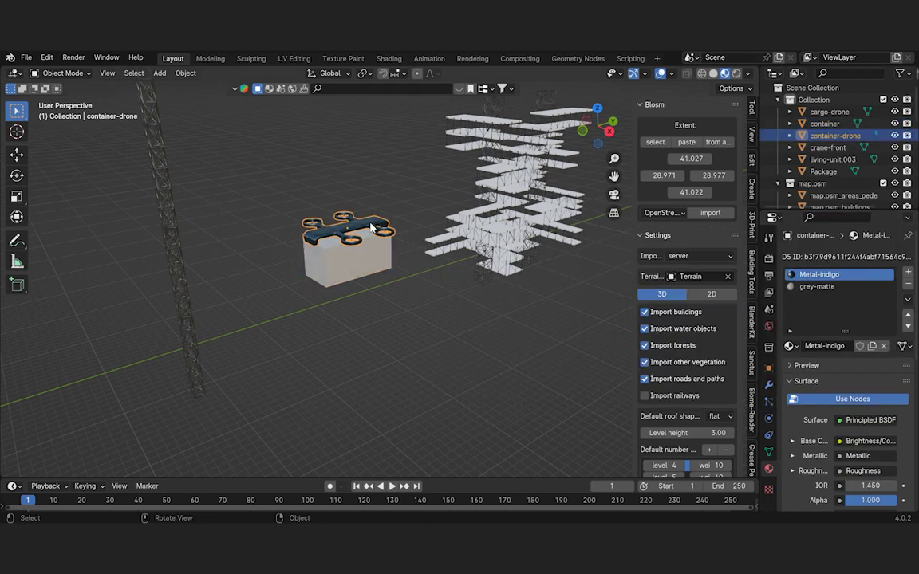
scroll(878, 461, down, 2)
drag(895, 452, 878, 455)
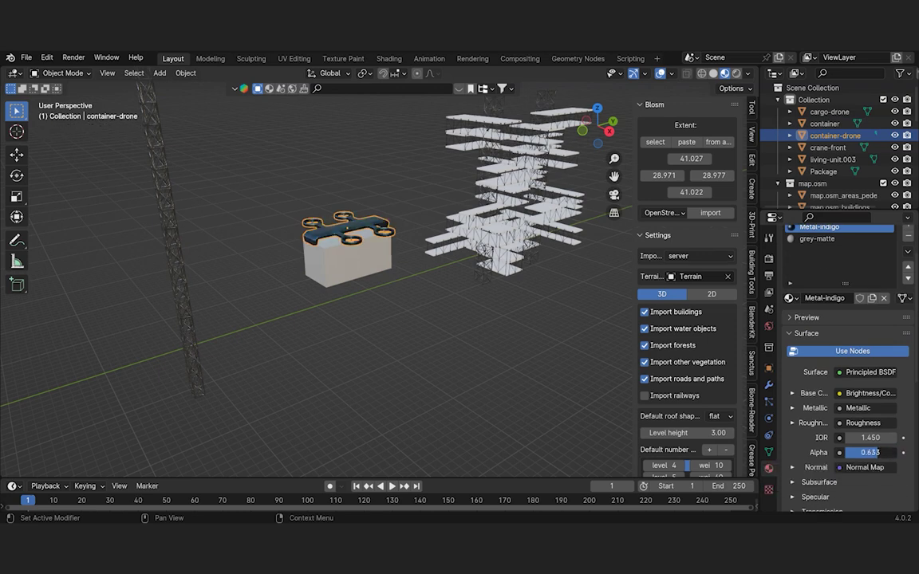
click(465, 355)
- Change the base color of the package's Cardboard material to white
scroll(423, 319, down, 3)
scroll(423, 319, down, 5)
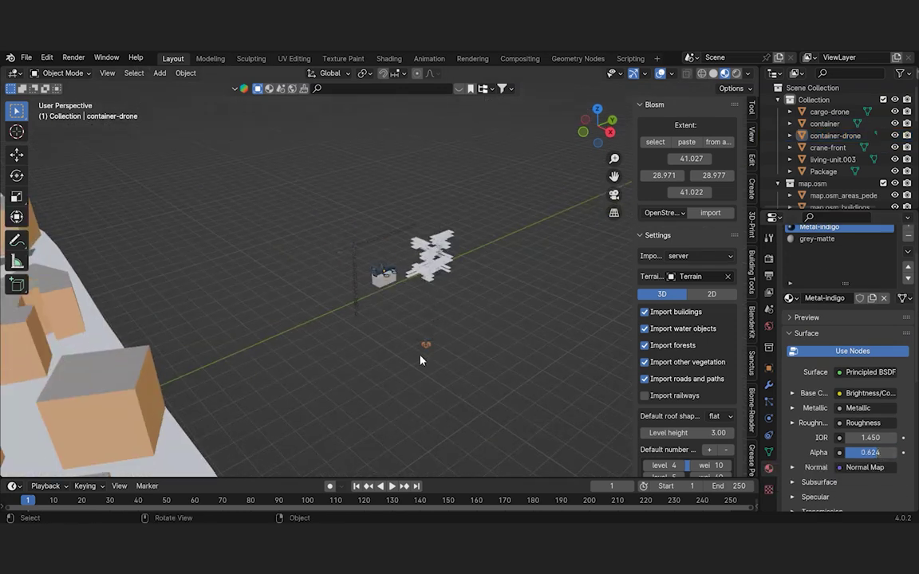
scroll(422, 354, up, 8)
click(439, 336)
scroll(889, 401, up, 2)
click(873, 417)
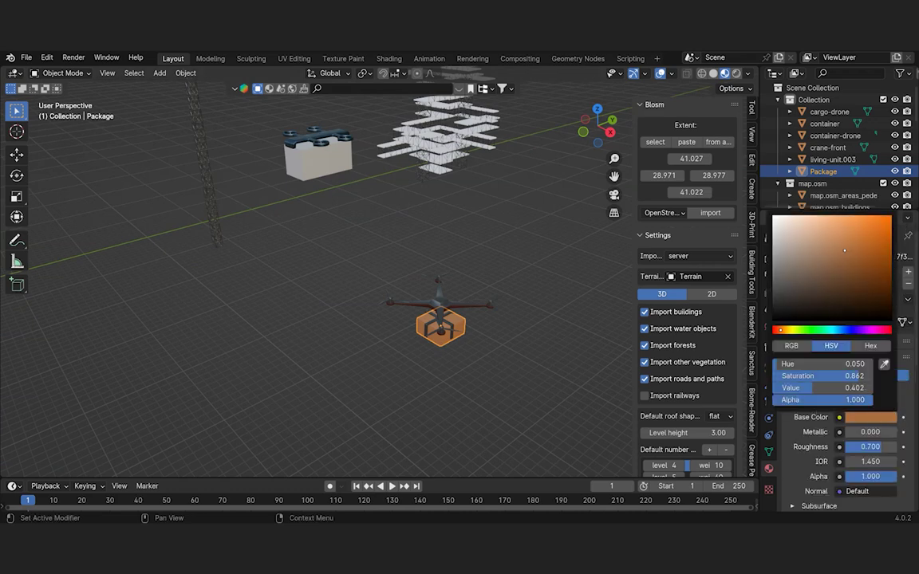
click(886, 323)
click(533, 363)
scroll(455, 326, up, 1)
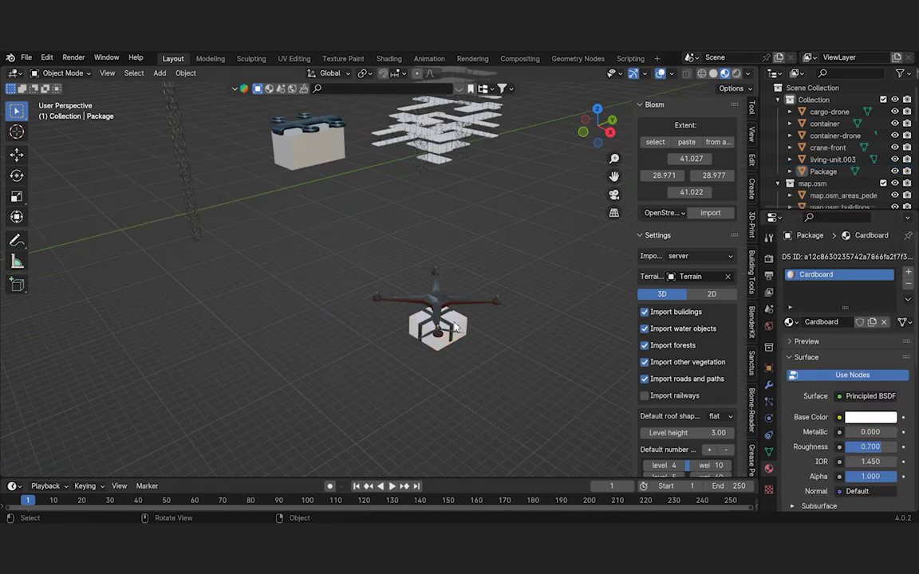
- Lighten the base color of the cargo drone's Metal-black material to a mid grey
click(456, 325)
middle_drag(485, 294, 503, 307)
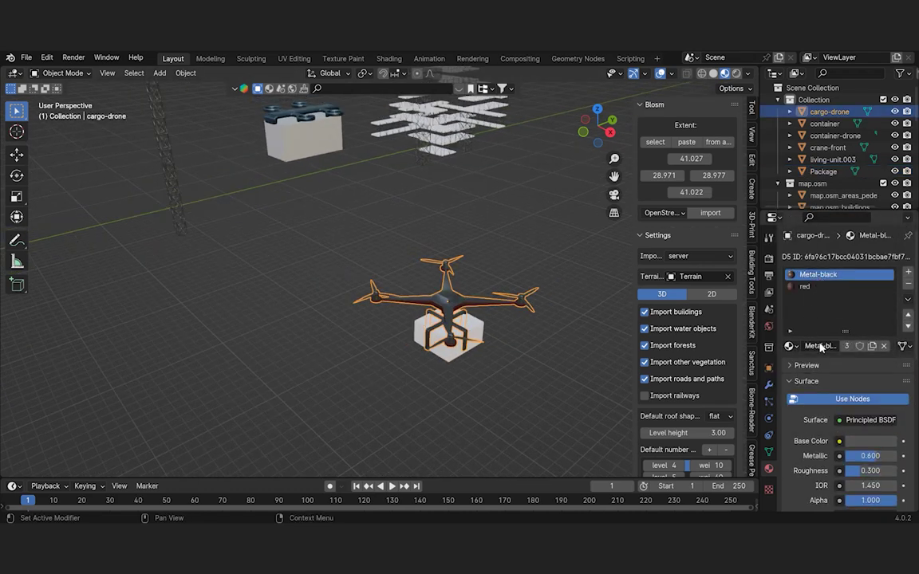
click(878, 441)
mouse_move(798, 299)
mouse_down()
mouse_move(773, 263)
mouse_move(773, 283)
mouse_up()
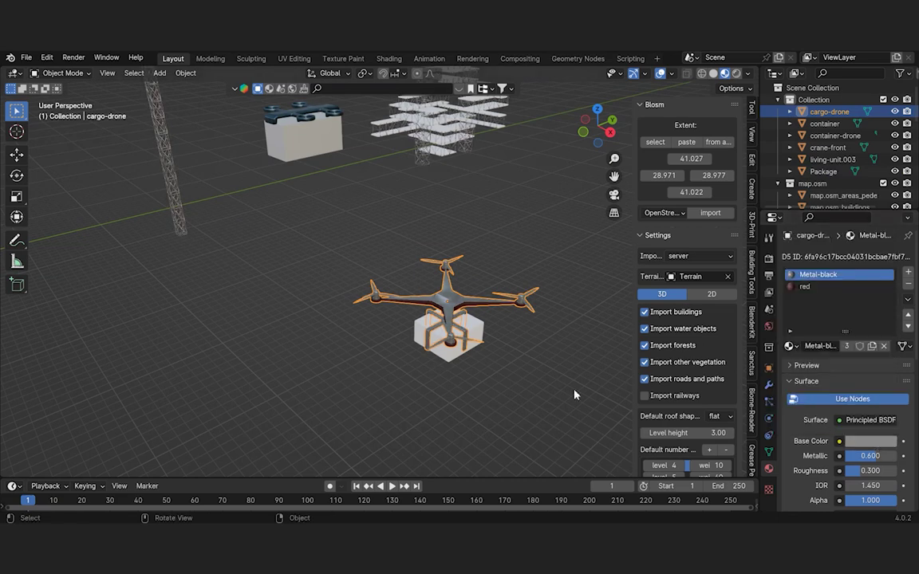
click(305, 349)
- Give the crane its own copy of the Metal-black material and set its base color to black
middle_drag(305, 349, 176, 204)
click(213, 228)
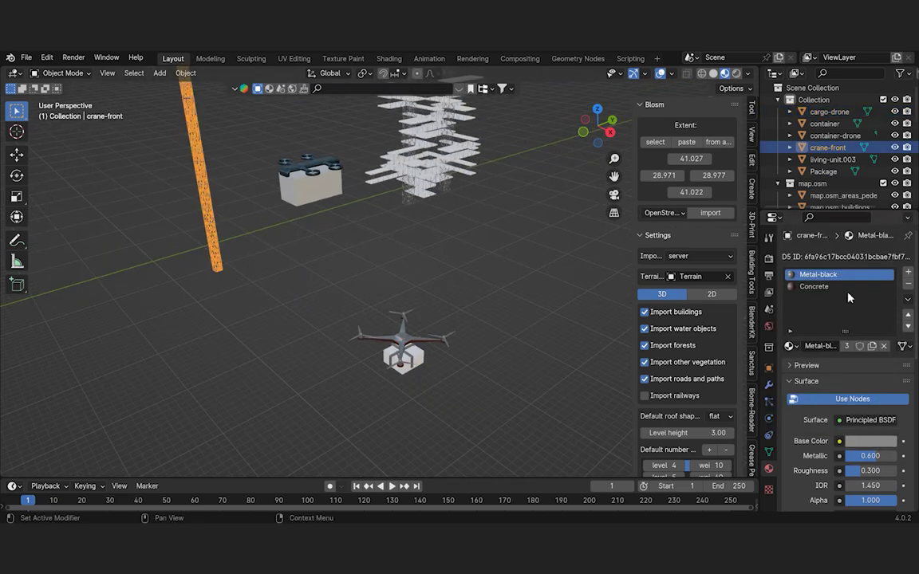
click(876, 442)
drag(830, 307, 771, 236)
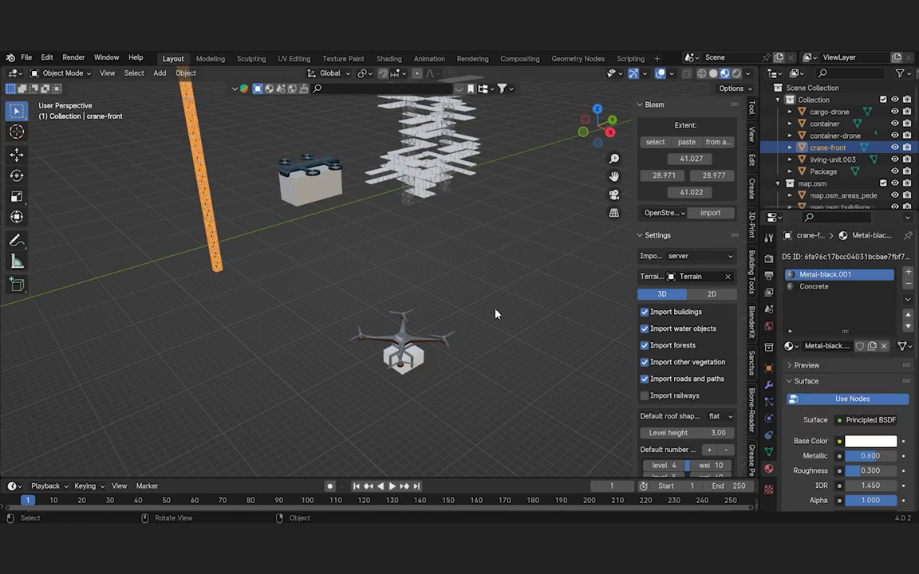
click(865, 447)
drag(821, 343, 773, 344)
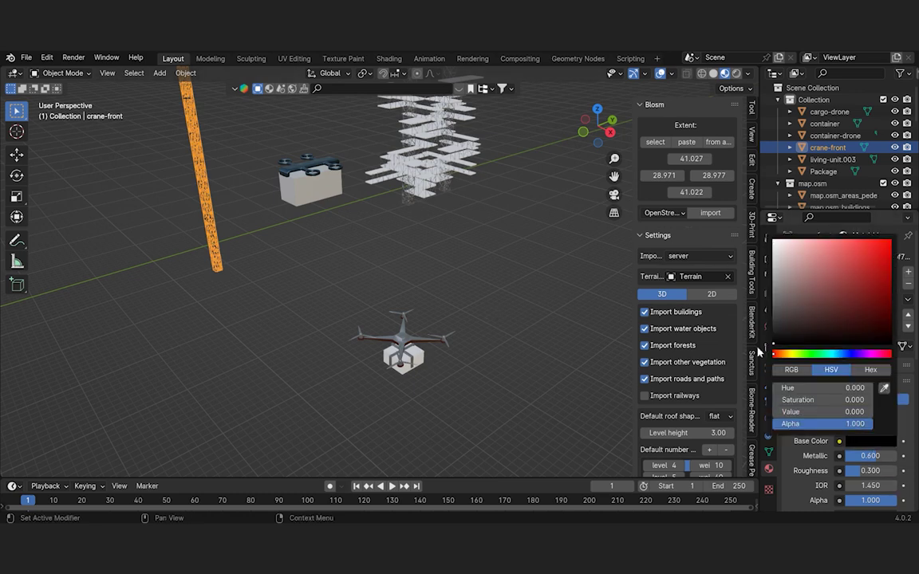
- Darken the living unit's shared Metal-black material, make a separate copy for the unit, and set the copy's base color to black
click(412, 209)
click(817, 286)
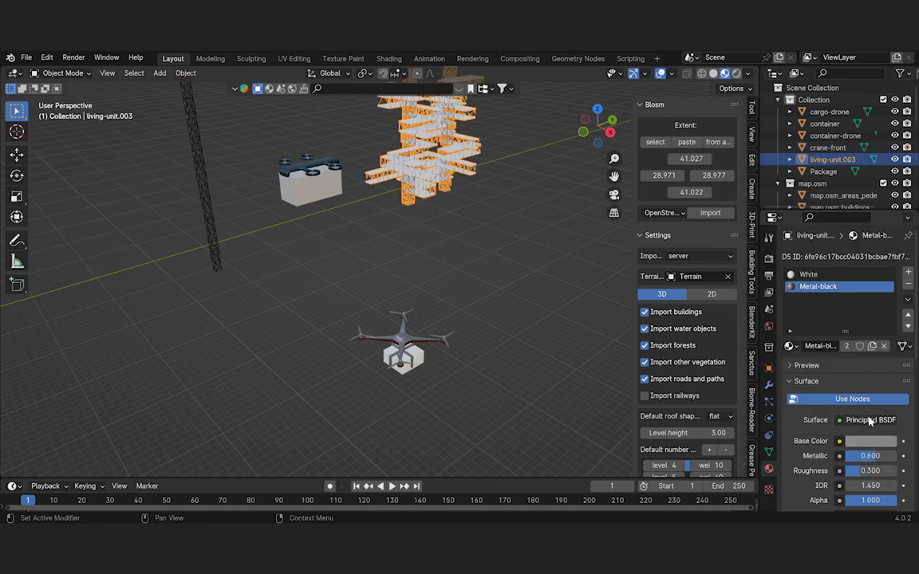
click(869, 441)
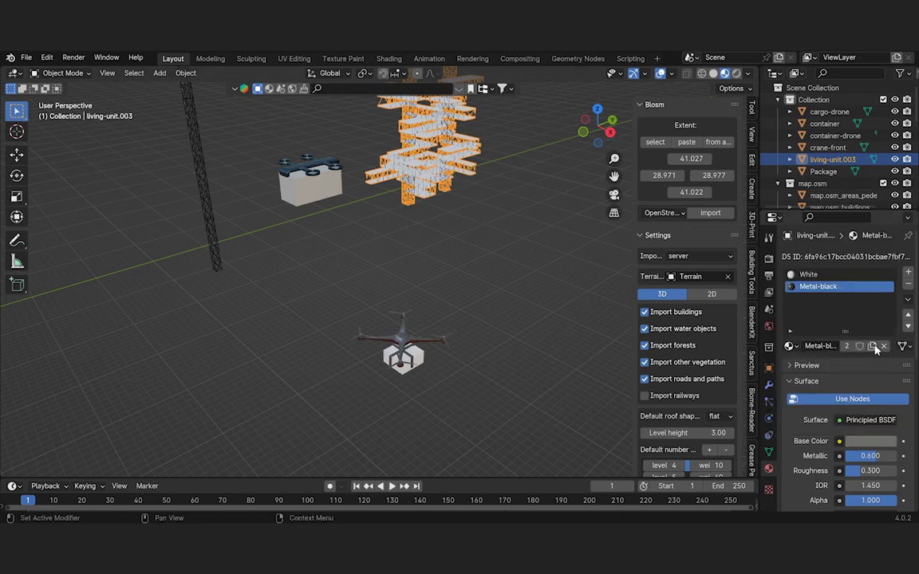
click(869, 440)
click(542, 319)
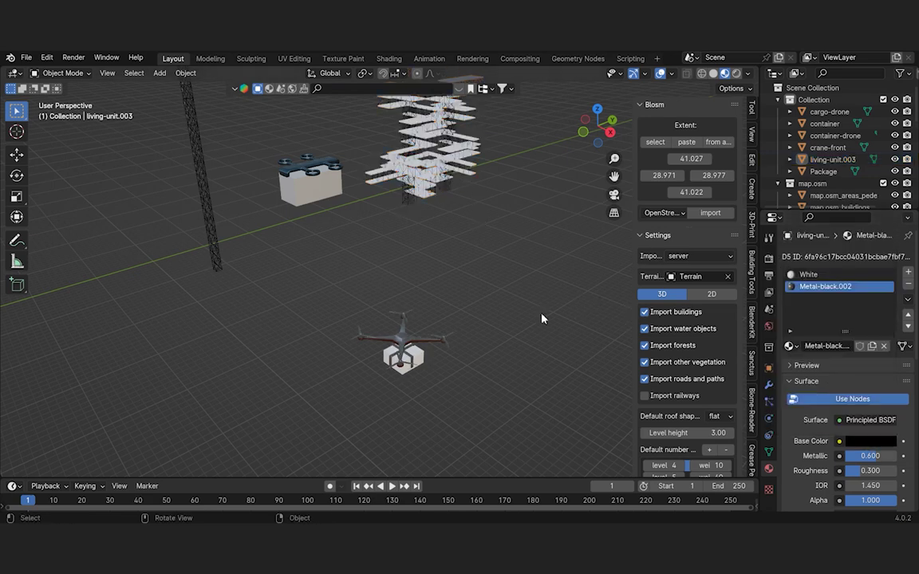
- Scale up the cargo drone together with its package
middle_drag(542, 318, 484, 323)
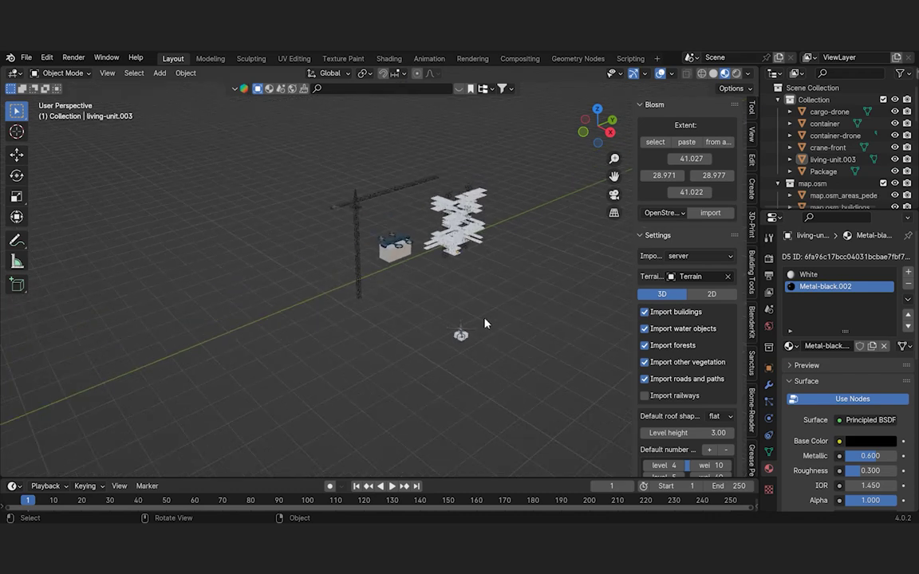
drag(524, 383, 419, 299)
key(s)
click(527, 375)
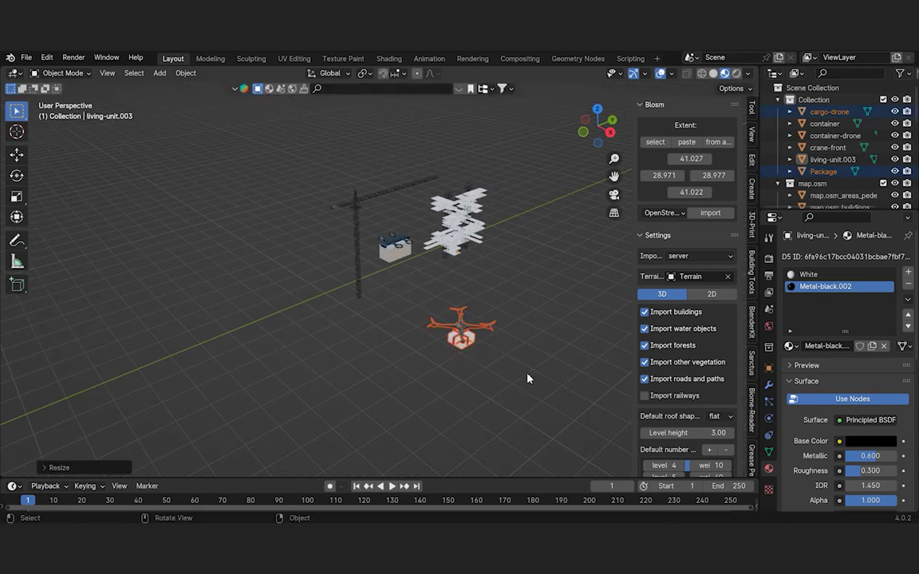
drag(524, 374, 413, 303)
- Enable face snapping and move the living unit into the city onto the open plot beside the green area
scroll(501, 305, down, 4)
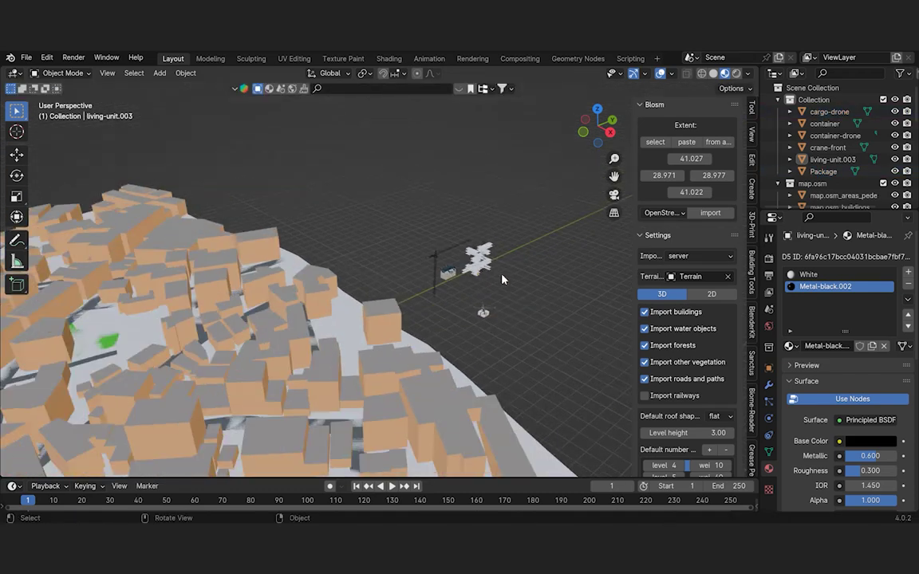
click(481, 260)
scroll(478, 263, down, 2)
key(g)
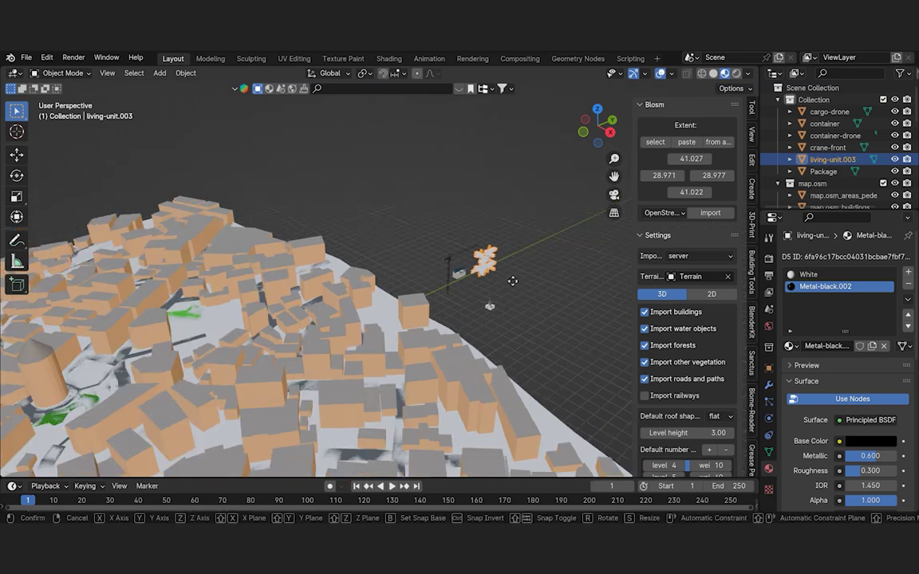
right_click(230, 325)
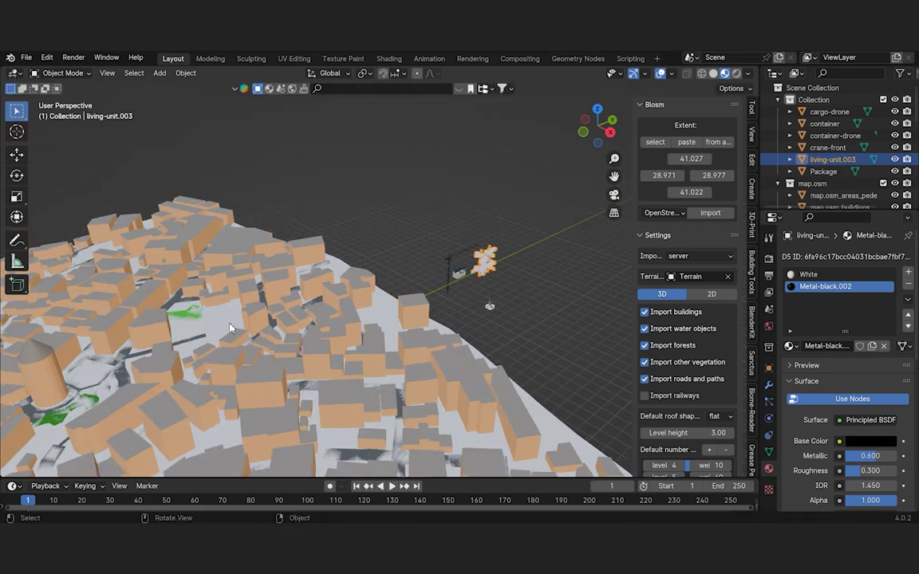
click(392, 72)
click(372, 169)
key(g)
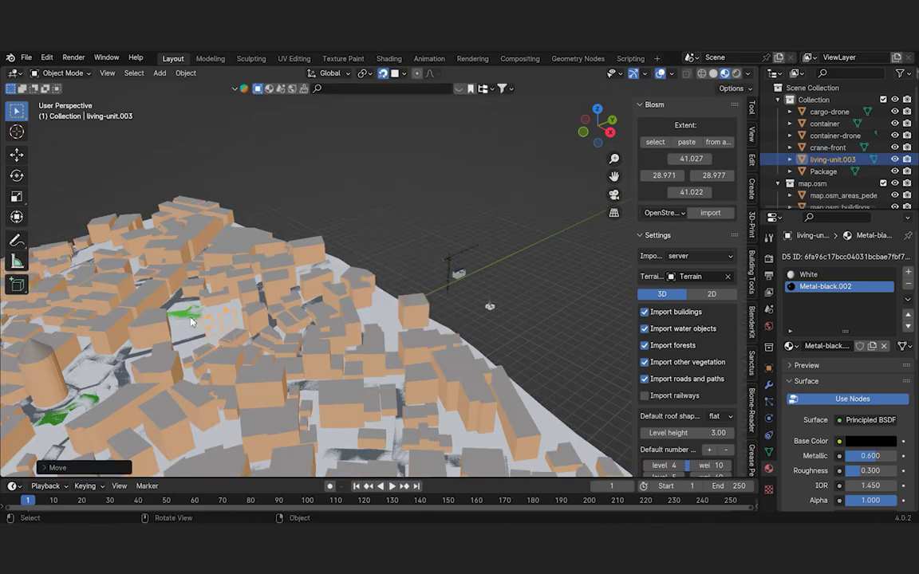
- Turn snapping off and raise the living unit along the Z axis above the terrain
key(z)
scroll(227, 231, up, 6)
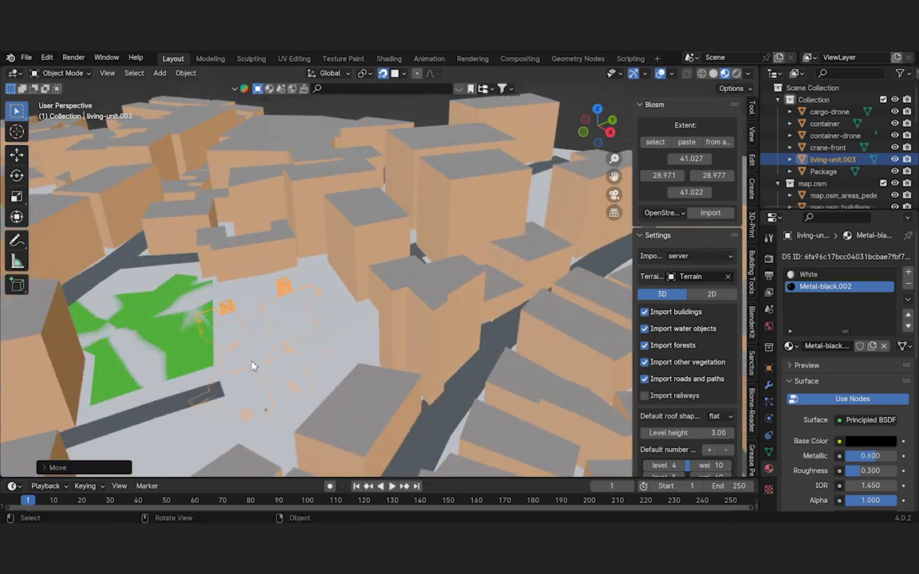
right_click(257, 228)
click(383, 73)
key(g)
key(z)
click(374, 143)
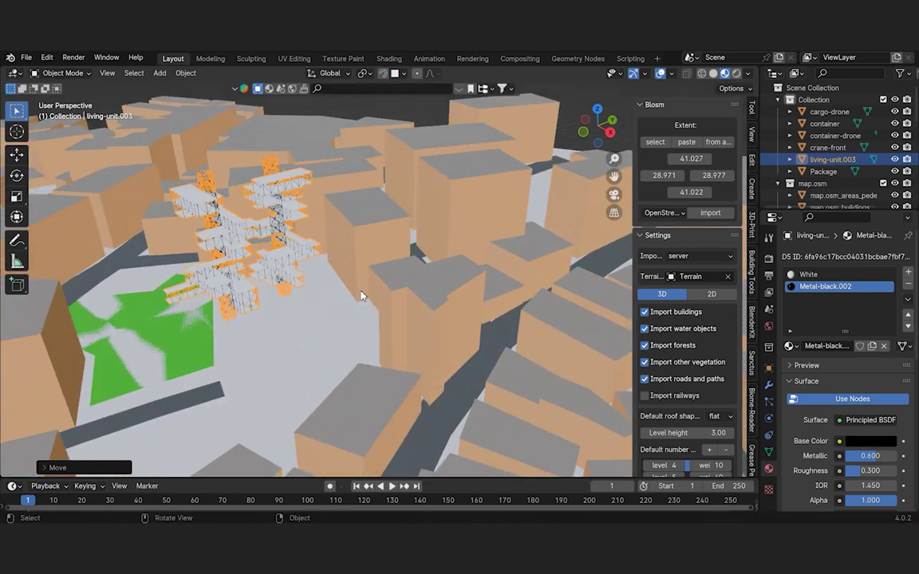
- Rotate the living unit around the Z axis to orient it on the plot
scroll(360, 307, down, 1)
key(r)
key(z)
click(305, 327)
middle_drag(305, 327, 326, 316)
- Scale up the living unit and reposition it within the open plot
key(g)
click(399, 353)
key(s)
click(594, 365)
key(g)
click(327, 363)
- Scale up the crane standing beyond the terrain's edge
middle_drag(327, 363, 403, 269)
scroll(403, 269, down, 4)
click(392, 228)
scroll(380, 238, up, 1)
scroll(380, 238, up, 2)
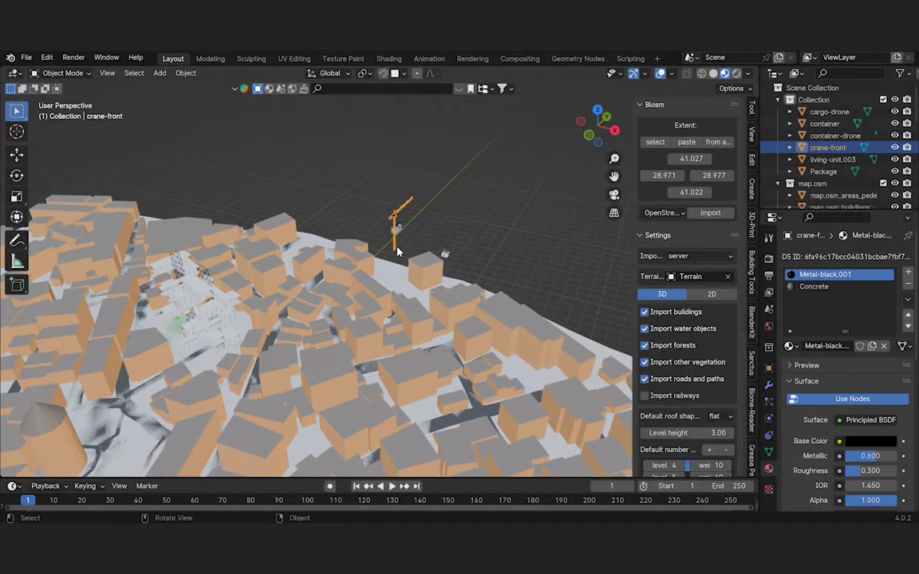
key(s)
click(388, 104)
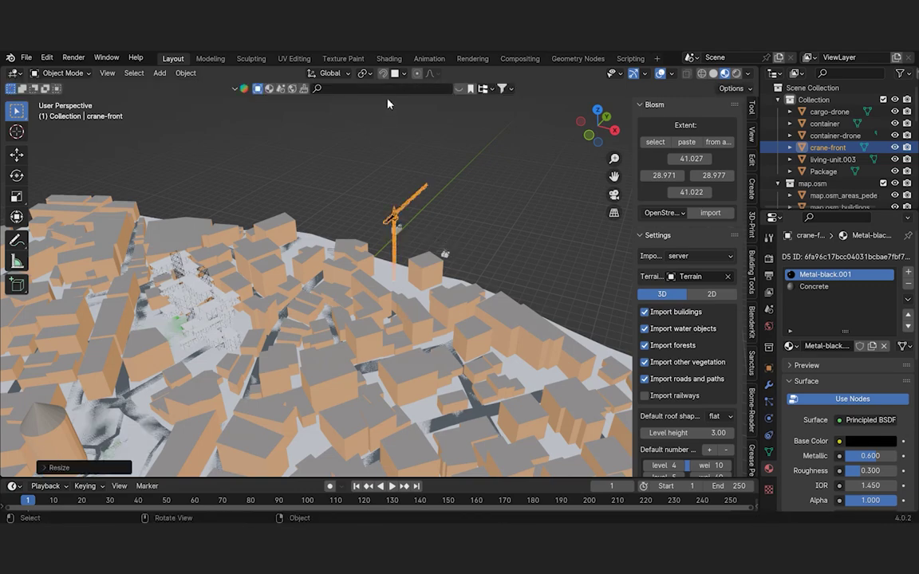
- Turn snapping on and move the crane into the city near the cone-roofed tower
click(383, 74)
click(419, 229)
click(397, 251)
key(g)
click(109, 406)
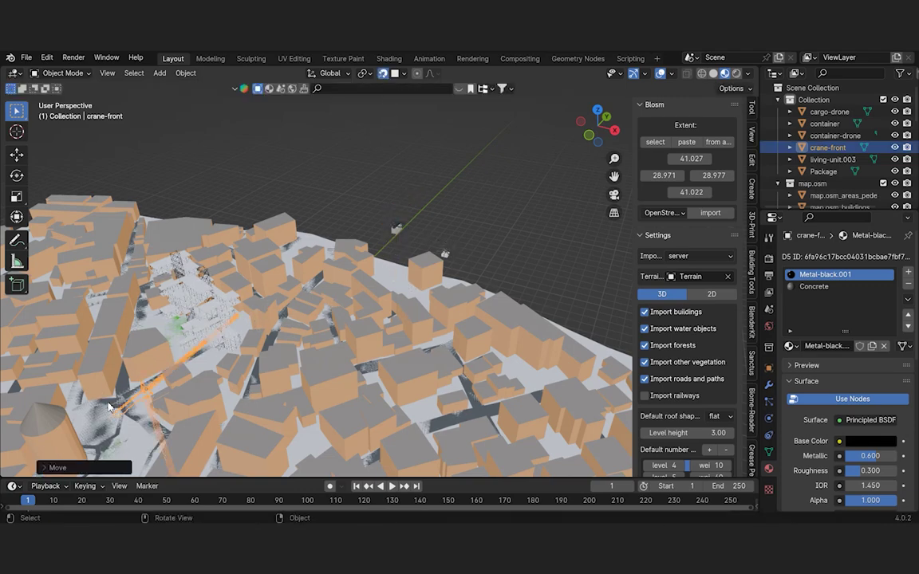
- Raise the crane along the Z axis until its mast stands above the city ground
middle_drag(109, 405, 230, 341)
key(g)
key(z)
click(205, 289)
scroll(205, 289, up, 2)
key(g)
key(z)
click(209, 317)
- Shift the crane along the Y axis toward the cone-roofed tower
scroll(229, 342, up, 1)
key(g)
key(y)
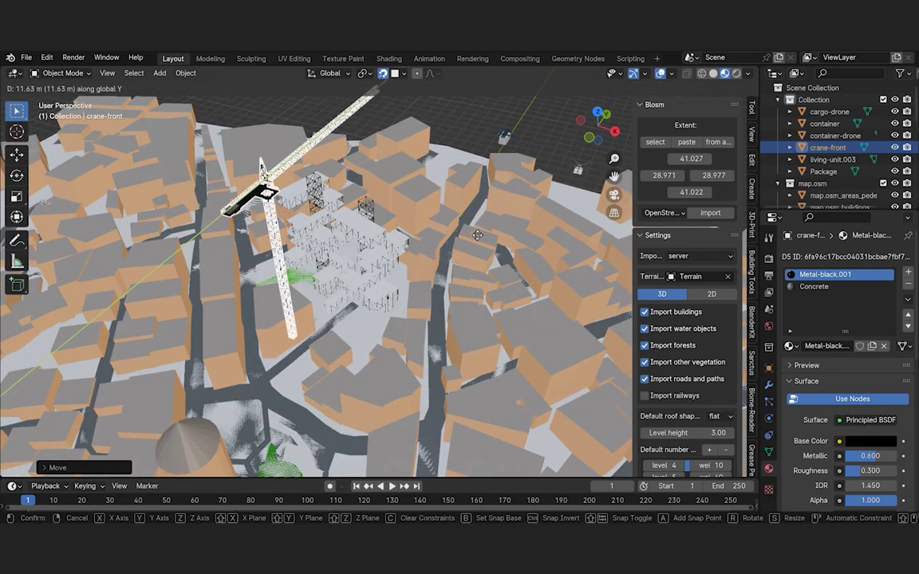
click(513, 338)
- Turn snapping off, shift the crane about -8.36 m along the X axis beside the cone-roofed tower, and deselect it
scroll(343, 326, down, 5)
scroll(273, 324, up, 6)
middle_drag(297, 351, 349, 371)
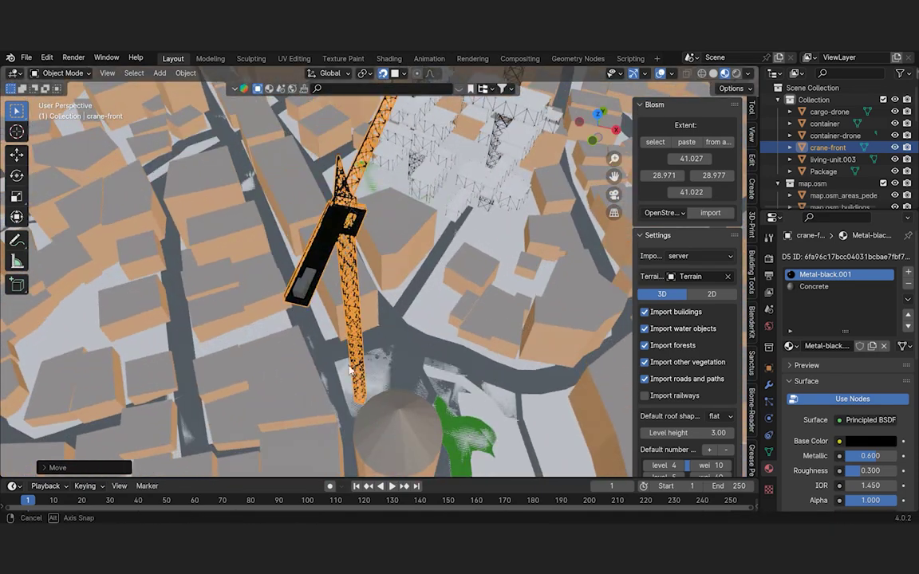
key(g)
key(x)
right_click(399, 351)
click(383, 73)
key(g)
key(x)
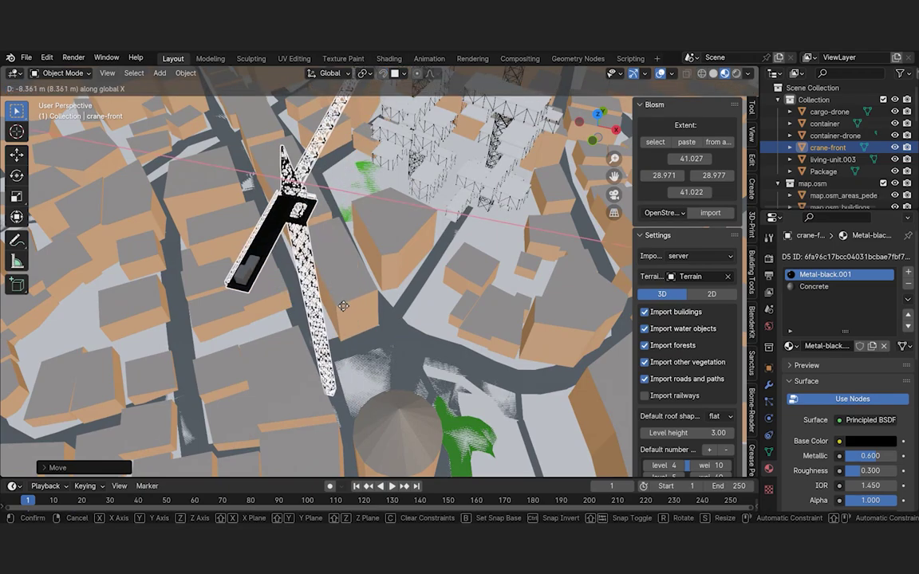
click(343, 306)
scroll(343, 306, down, 3)
mouse_move(343, 306)
middle_down()
mouse_move(339, 335)
mouse_move(302, 269)
mouse_move(335, 320)
mouse_move(347, 315)
middle_up()
key(alt+a)
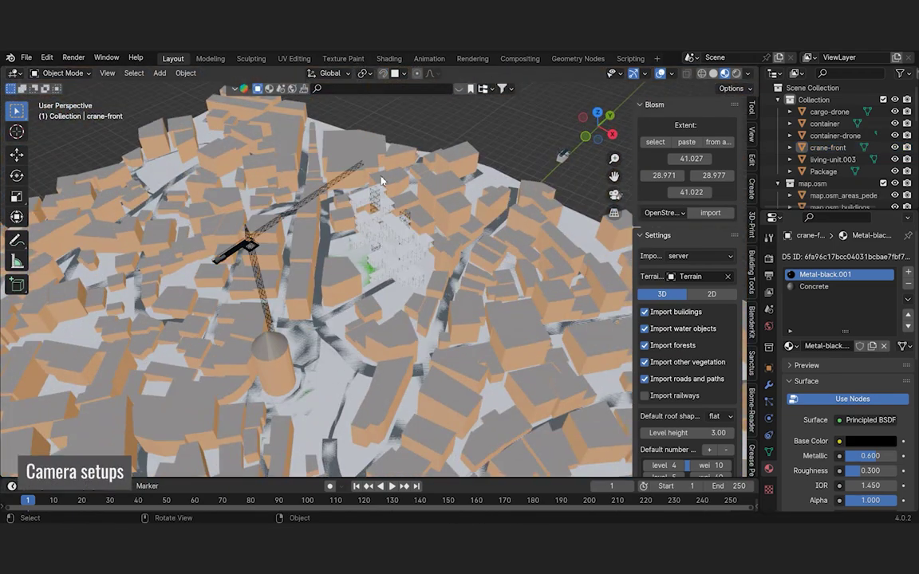
middle_drag(381, 180, 366, 210)
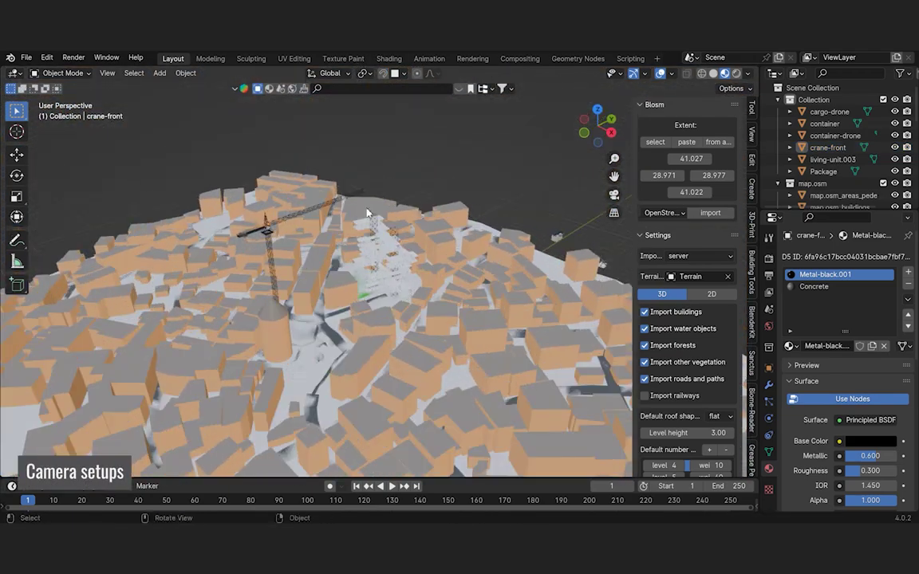
- Collapse the expanded scene collections and add a camera to the scene
click(778, 100)
click(778, 111)
click(777, 124)
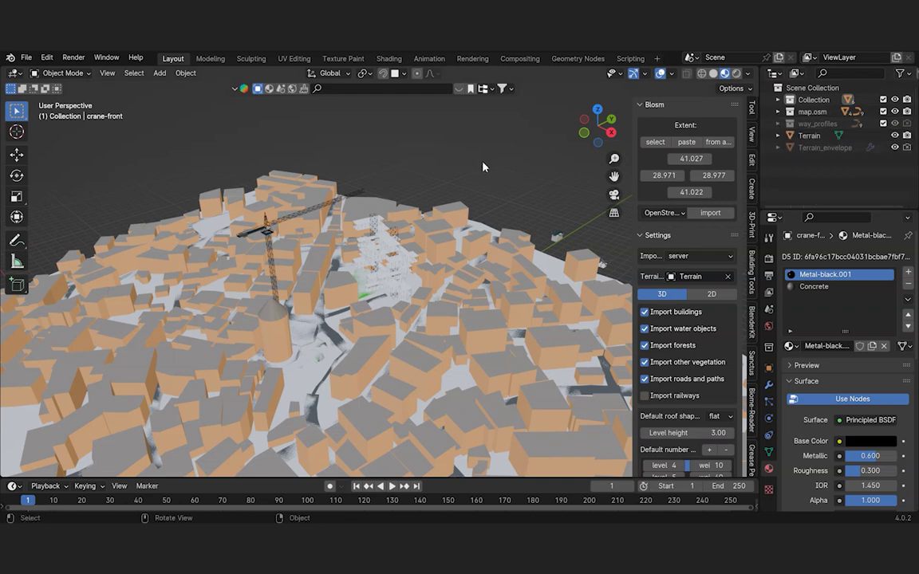
key(shift+a)
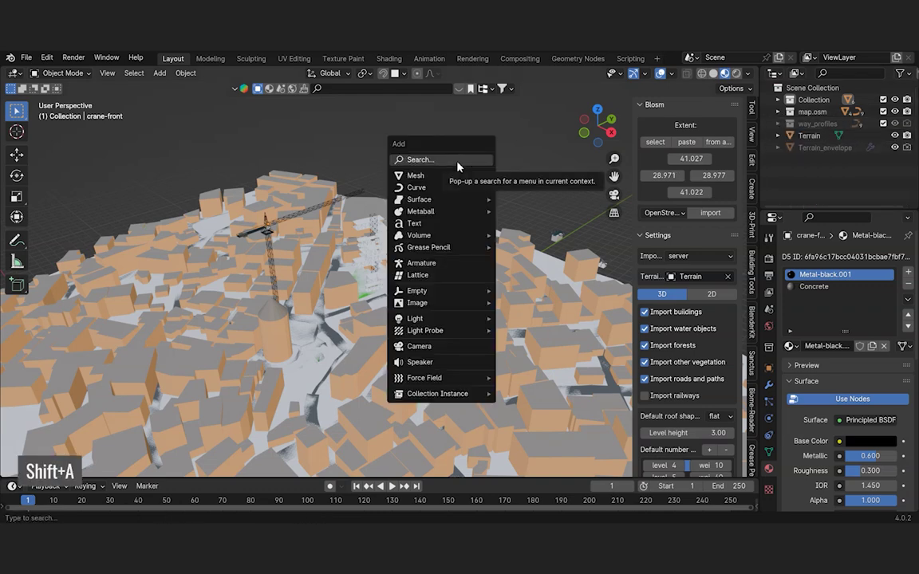
click(456, 345)
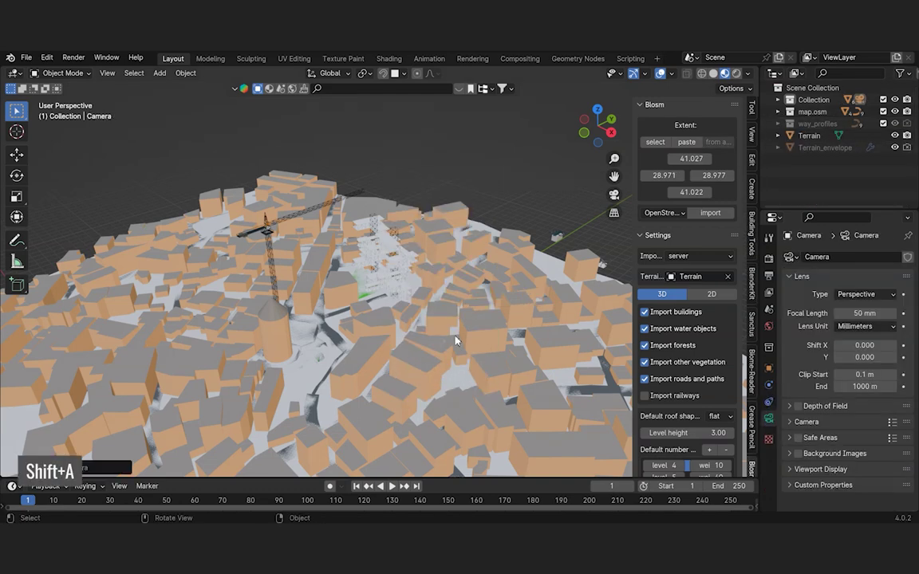
- Align the new camera to an elevated view framing the crane, the cone-roofed tower and the living-unit structure
click(777, 99)
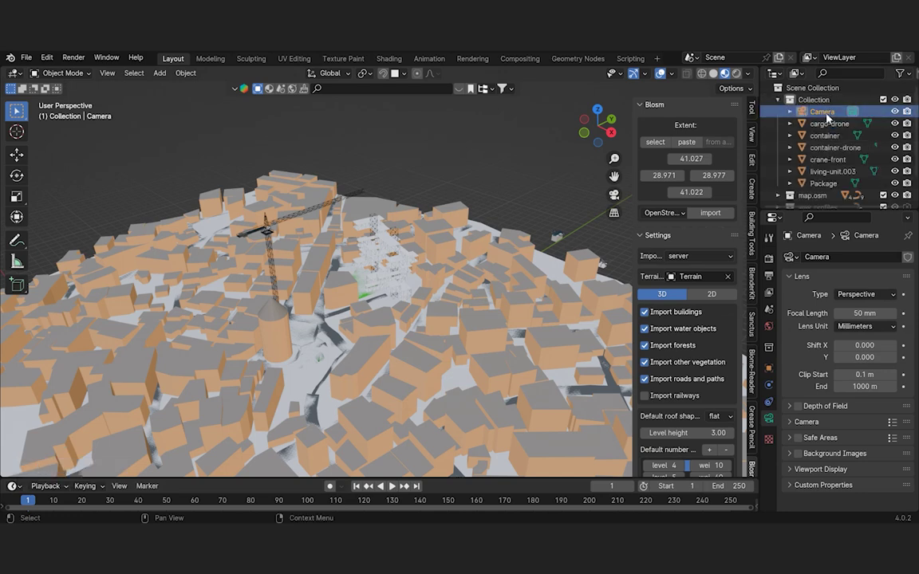
key(ctrl+alt+0)
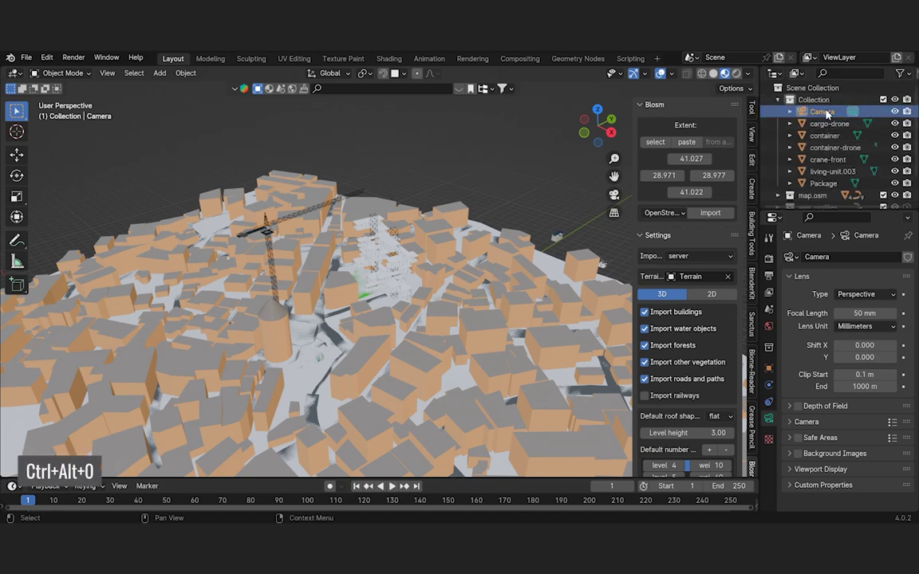
middle_drag(291, 233, 252, 283)
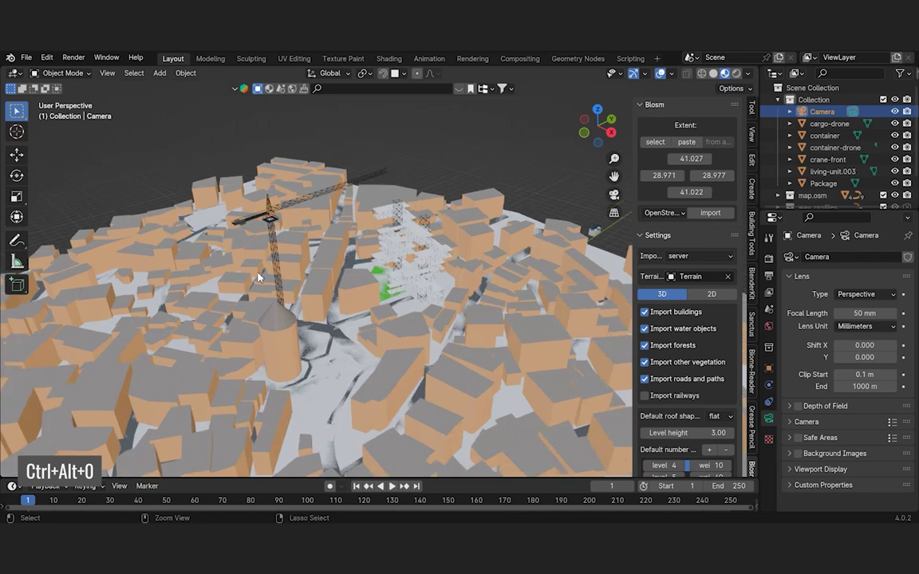
key(ctrl+alt+0)
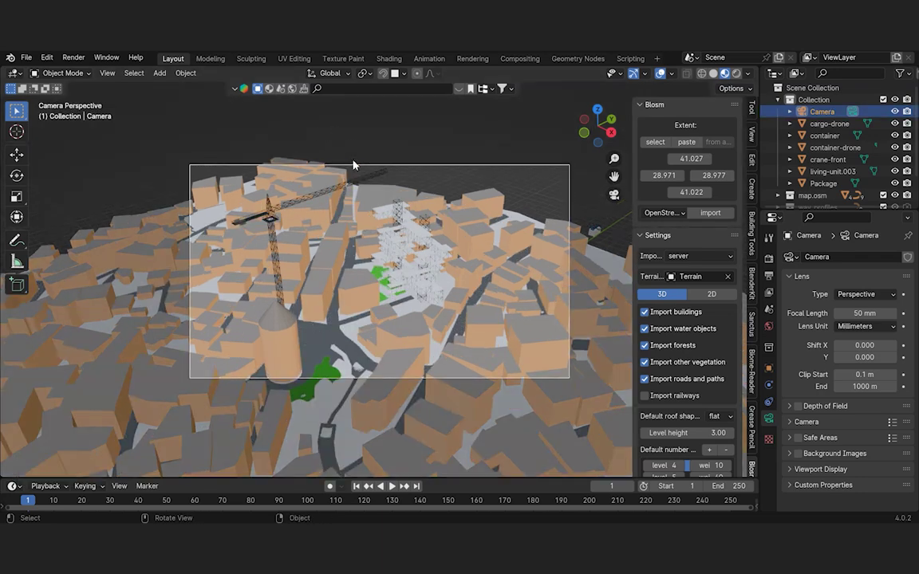
- Make the camera Orthographic with scale 200, clip start 0.001 m and clip end 100000 m
click(861, 294)
click(856, 316)
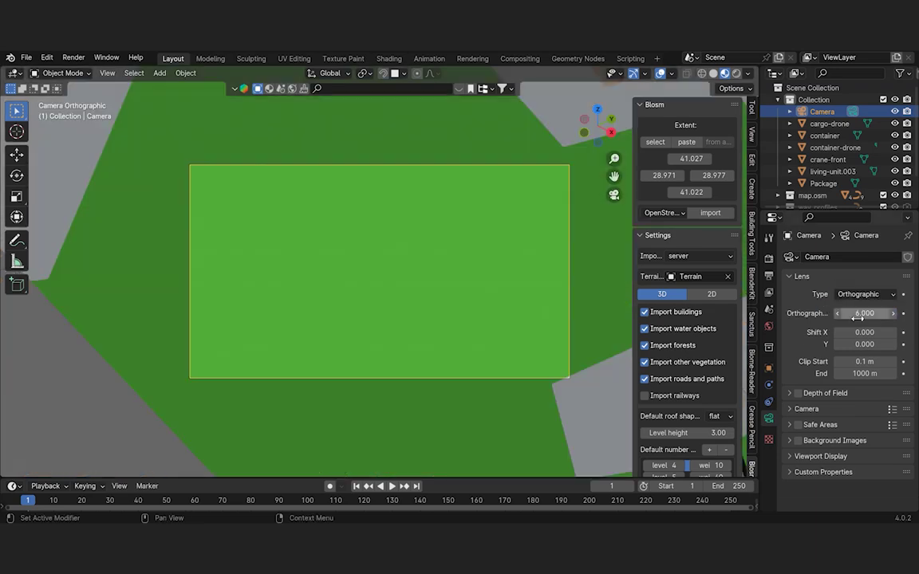
click(866, 314)
text(200)
key(Return)
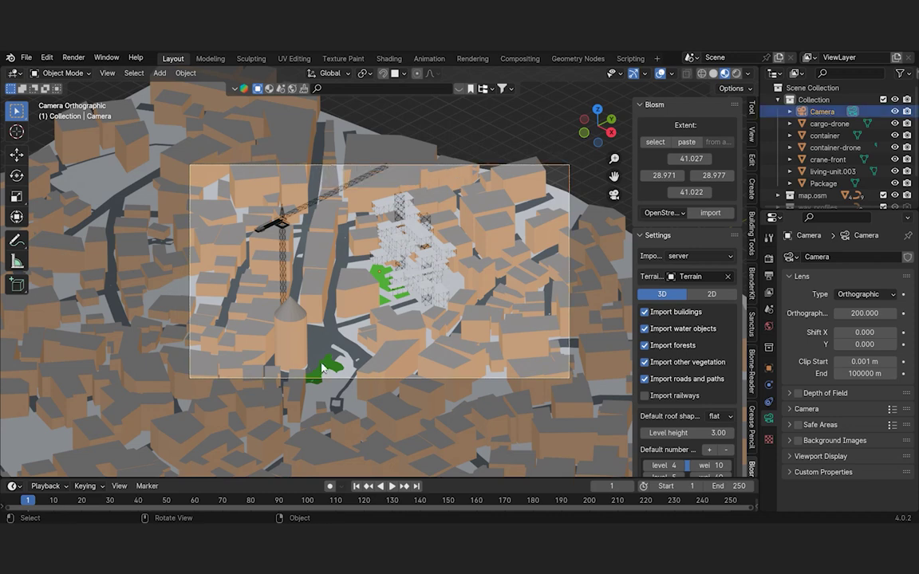
- Reorient the camera to frame the crane, living-unit structure and cone-roofed tower from another side of the city
click(580, 384)
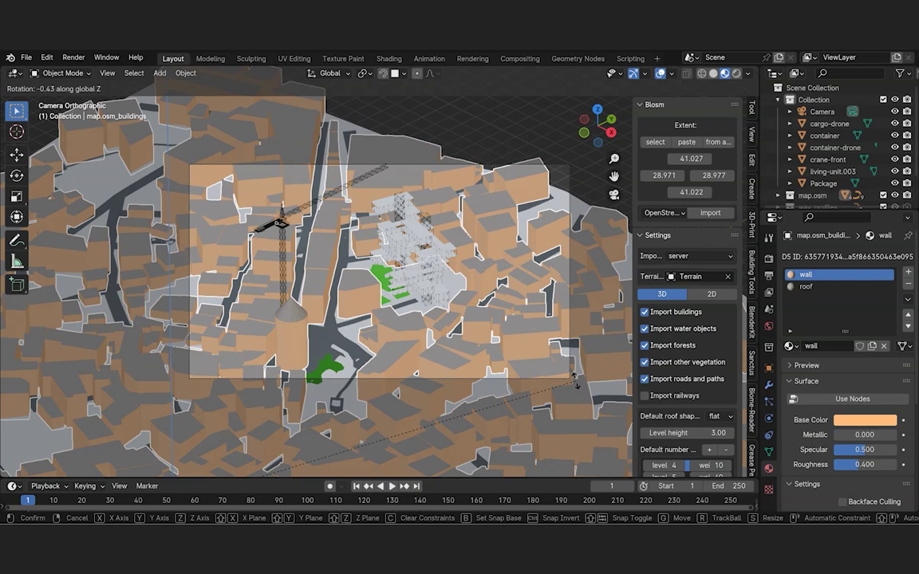
click(564, 164)
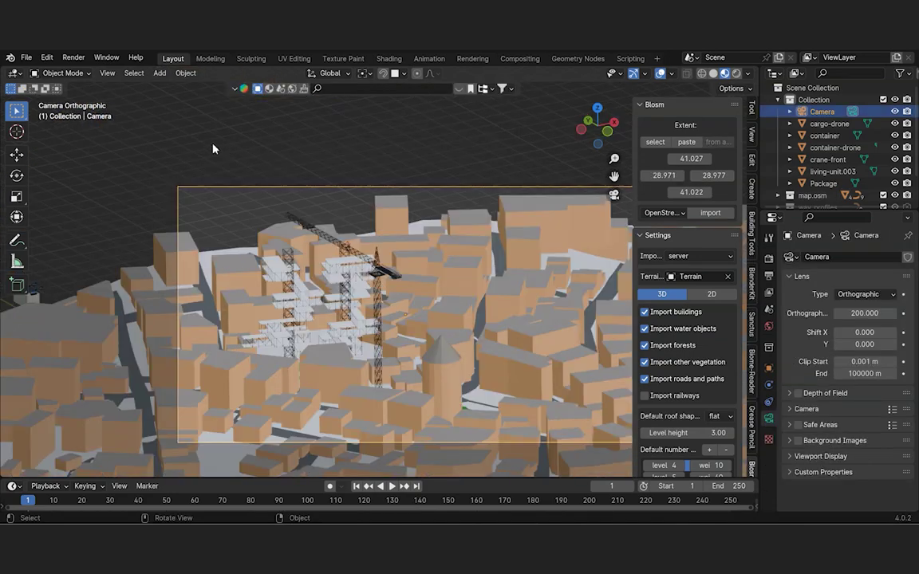
scroll(200, 150, down, 2)
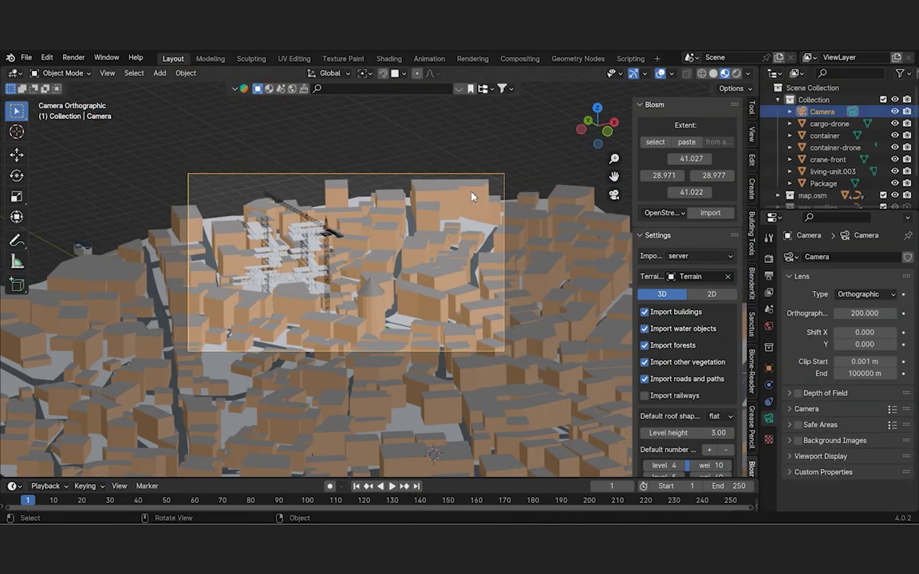
key(g)
key(y)
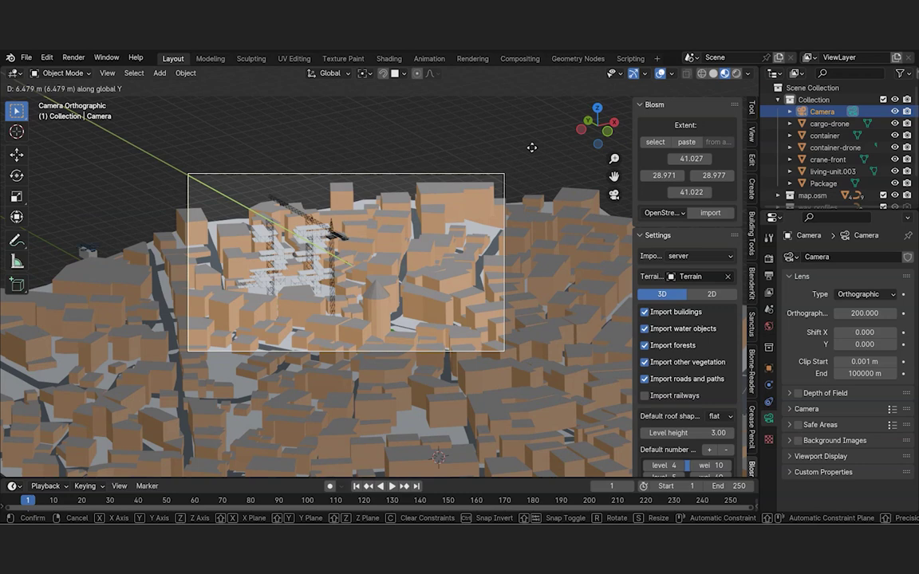
right_click(530, 152)
- Move the container and its drone along the Y, Z and X axes until they hover above the skyline near the crane
click(201, 259)
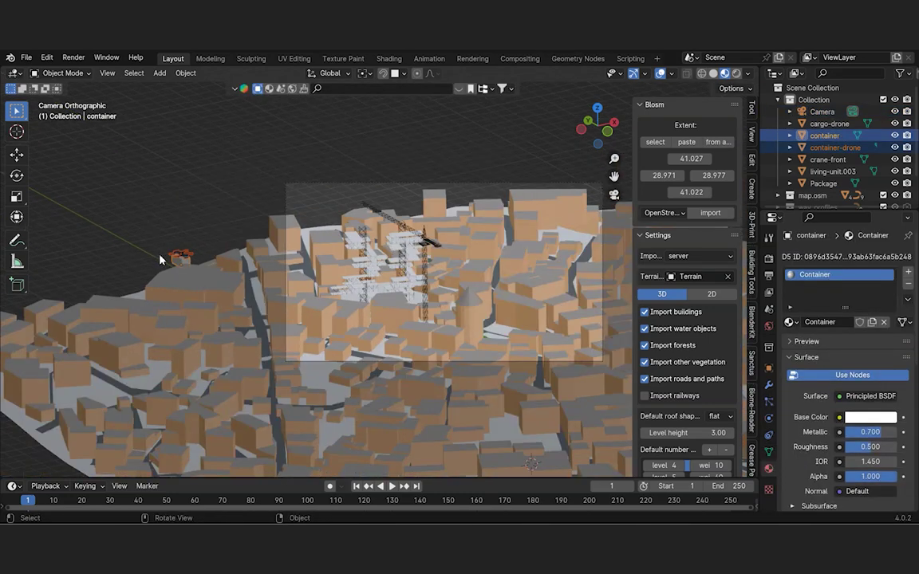
key(g)
key(y)
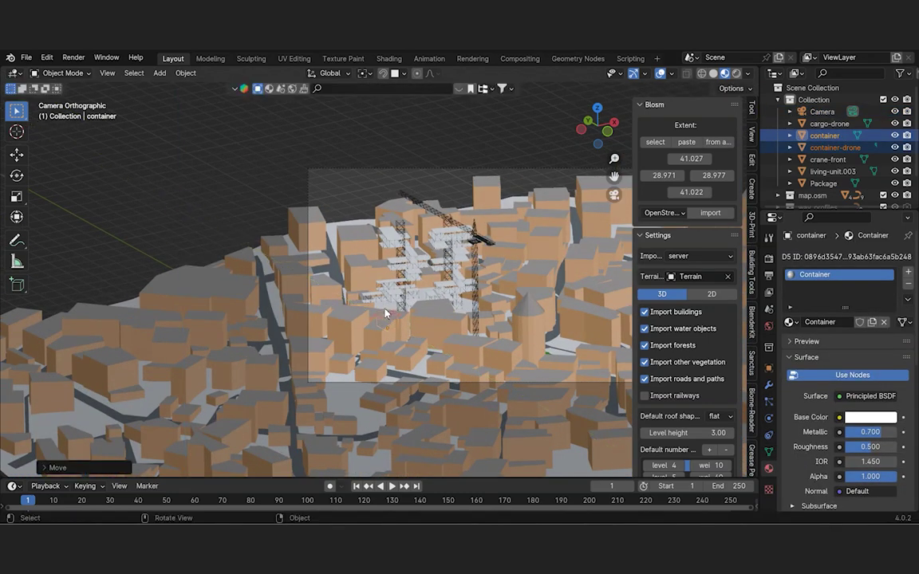
key(z)
click(405, 185)
key(g)
key(y)
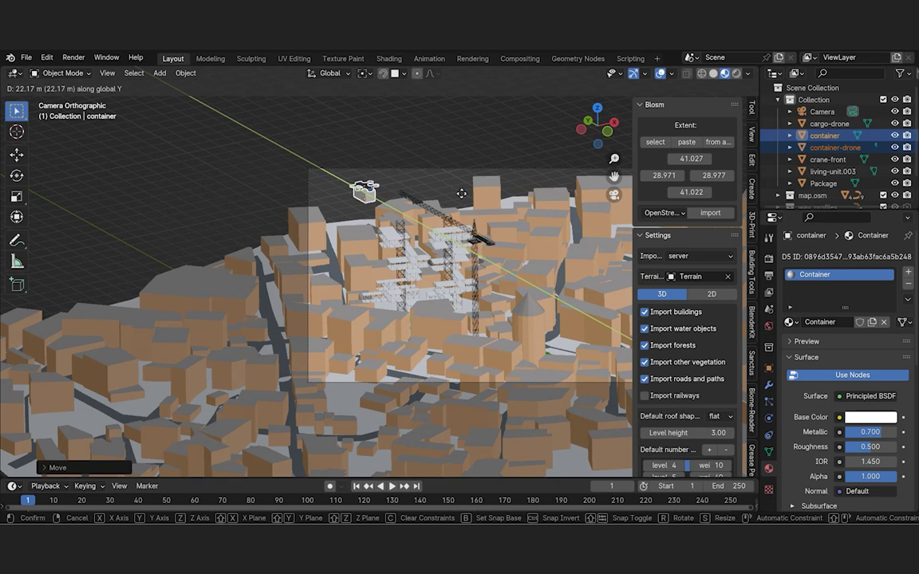
click(467, 195)
key(g)
key(x)
click(438, 206)
- Tilt the container and its drone about the X axis and the Y axis
key(r)
key(x)
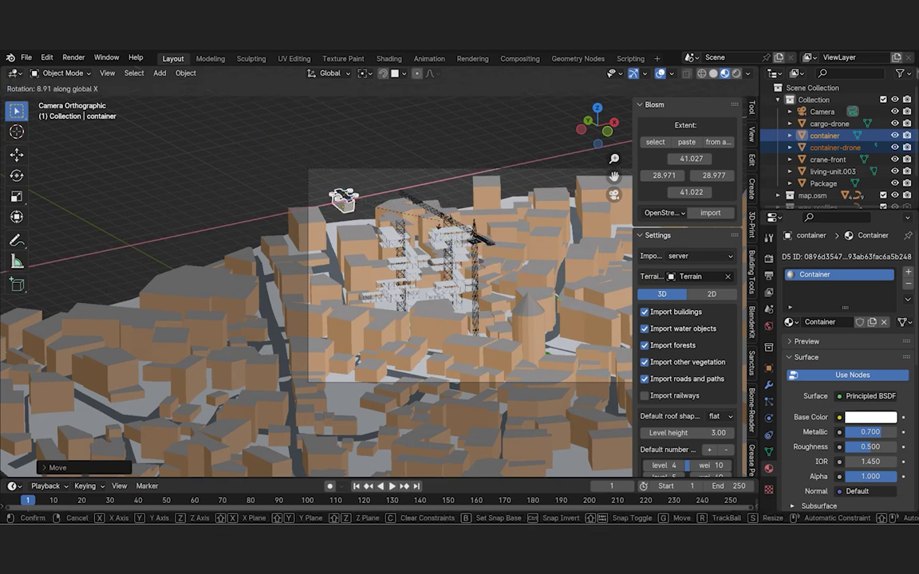
click(437, 219)
key(r)
key(y)
click(446, 237)
- Shift the container and its drone about -85 m along Y and along negative X, beside the living-unit structure
scroll(260, 216, down, 1)
key(g)
key(y)
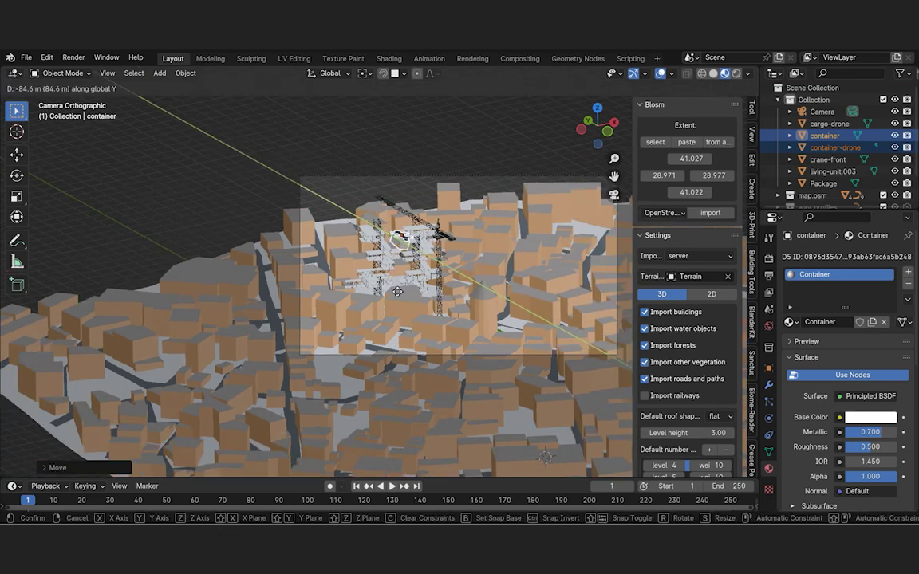
click(399, 293)
key(g)
key(y)
key(x)
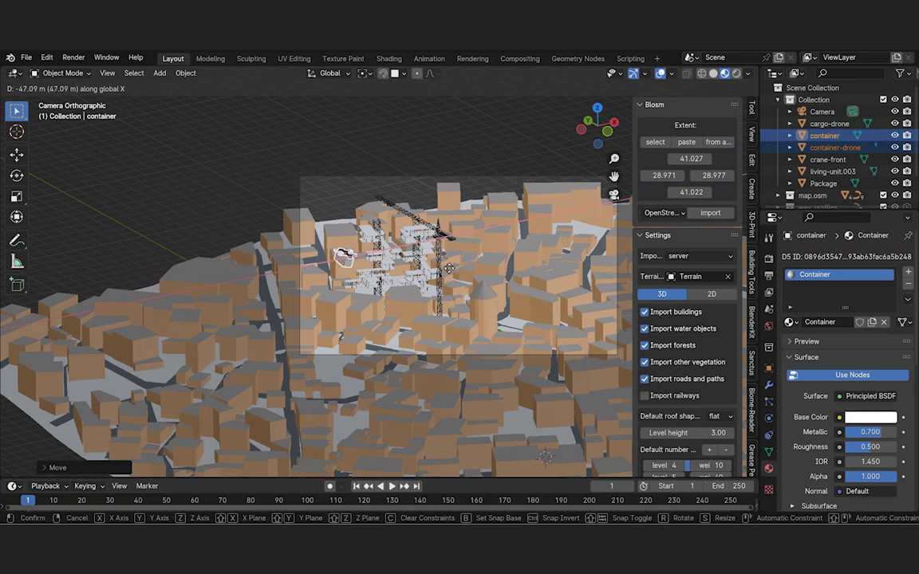
- Enlarge the container and its drone beside the living-unit structure
key(s)
click(348, 268)
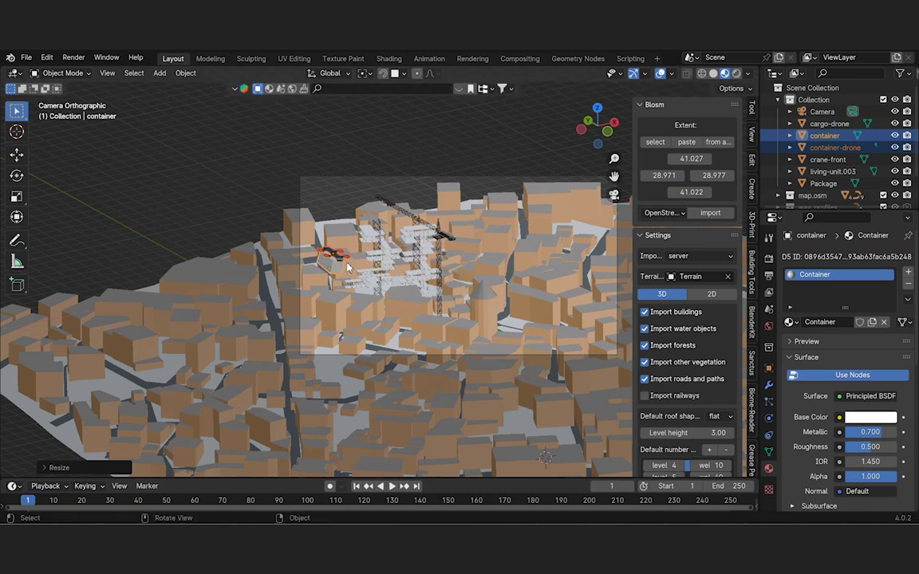
scroll(225, 247, down, 1)
- Move the cargo drone and its package along the Y axis and into the camera frame beside the cone-roofed tower
key(g)
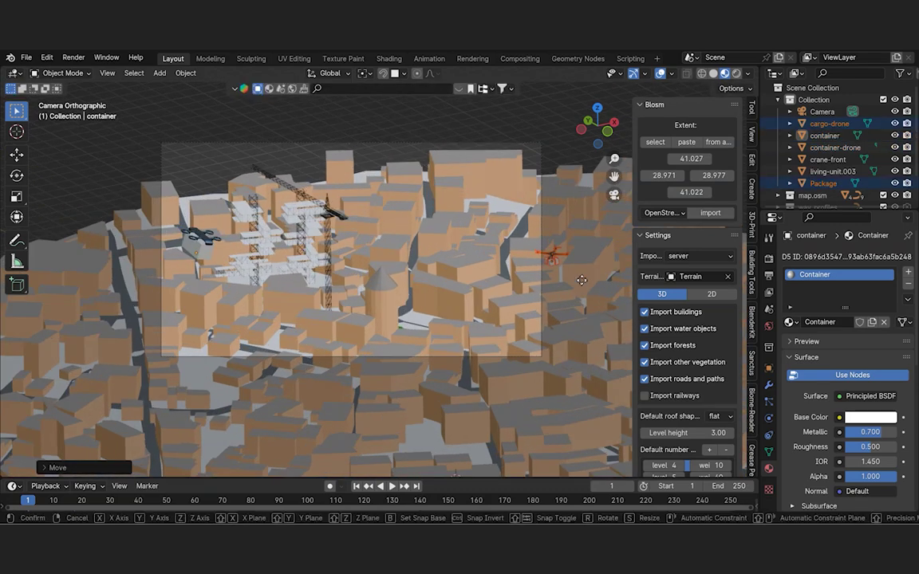
key(y)
click(532, 296)
key(g)
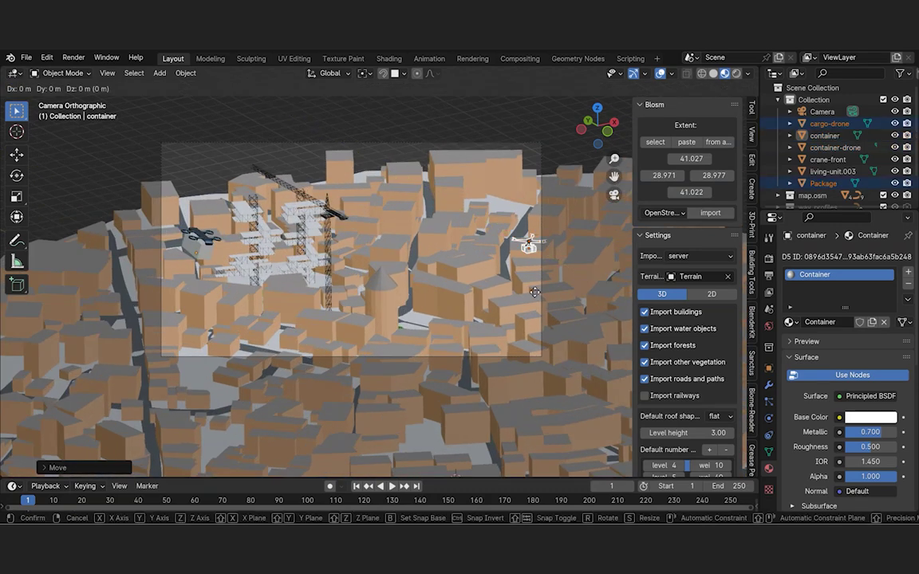
click(465, 303)
- Enlarge the cargo drone and its package and rotate them about the Z axis
key(s)
click(569, 358)
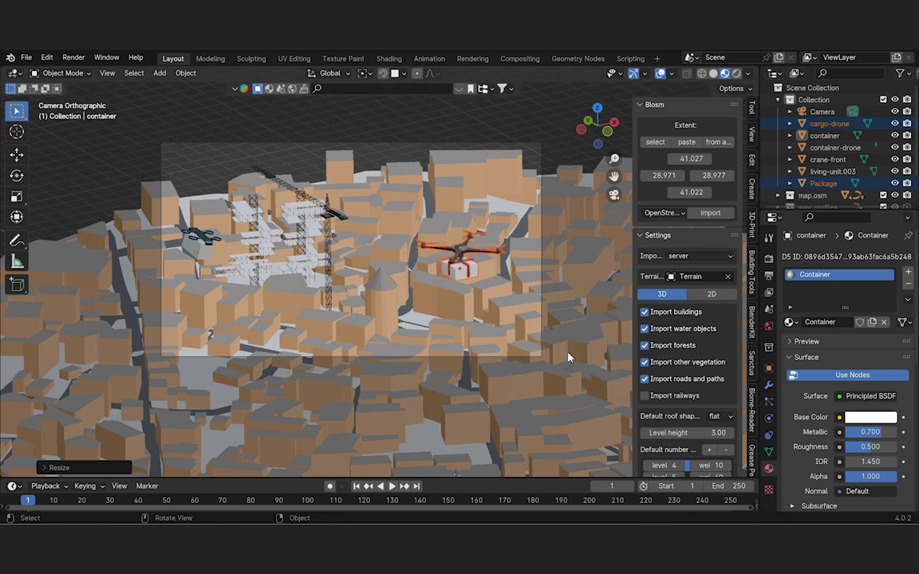
key(r)
key(z)
click(570, 338)
scroll(570, 333, down, 1)
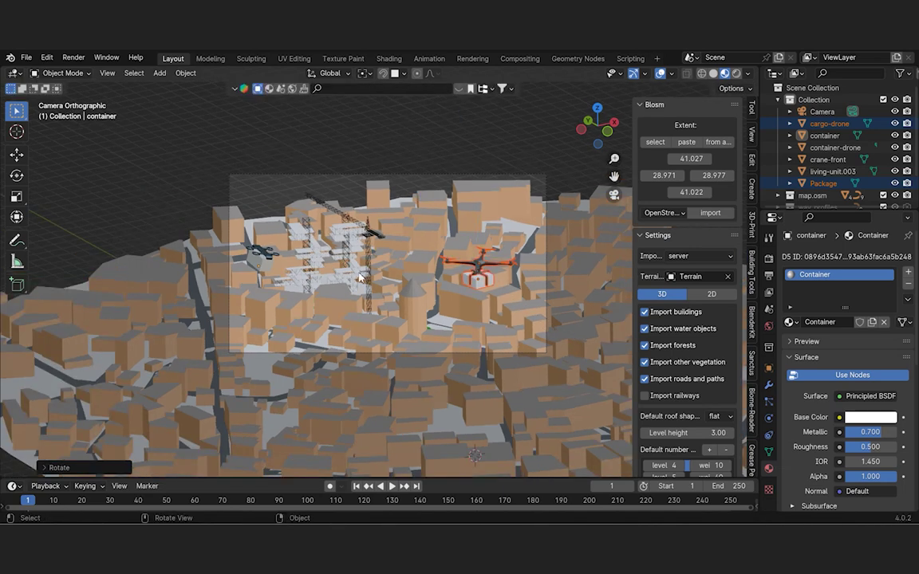
- Duplicate the camera by copying and pasting it, and select the copy
key(ctrl+v)
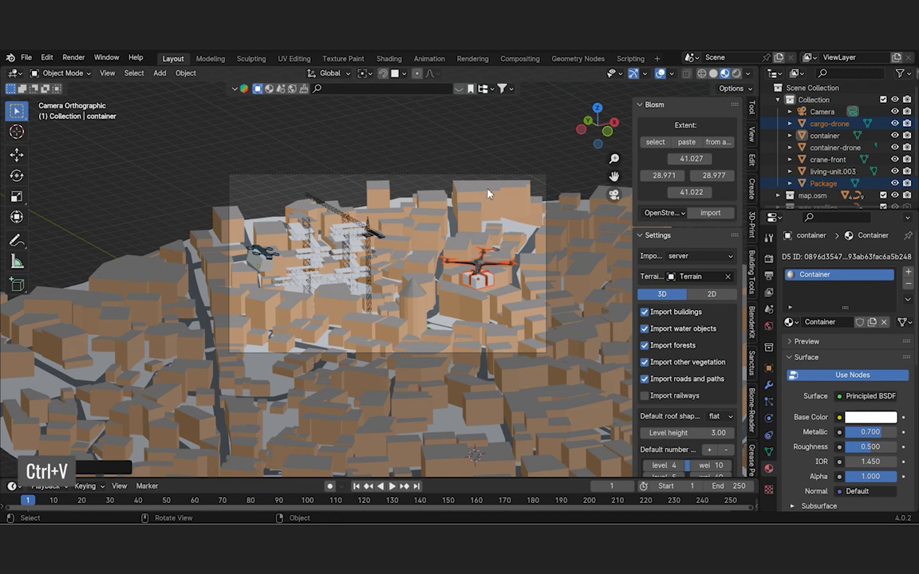
click(491, 180)
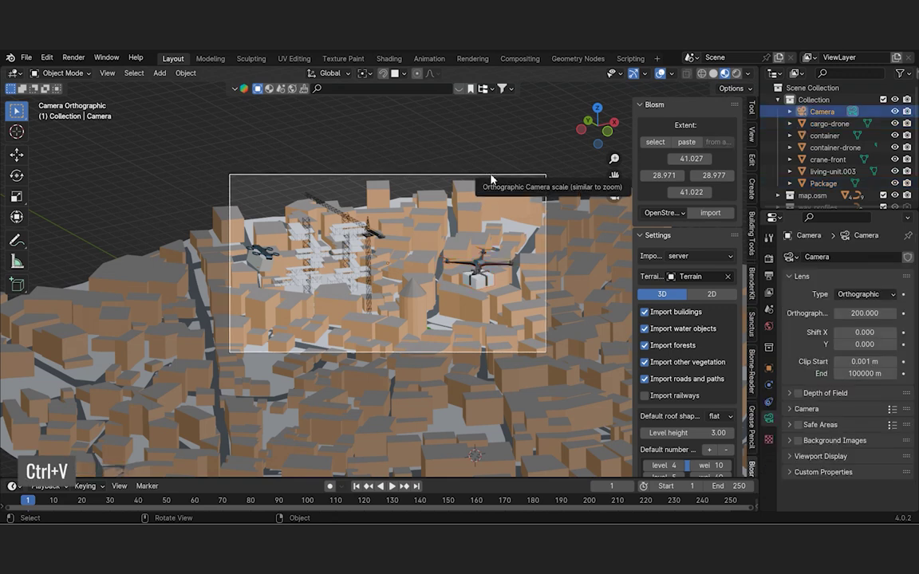
key(ctrl+v)
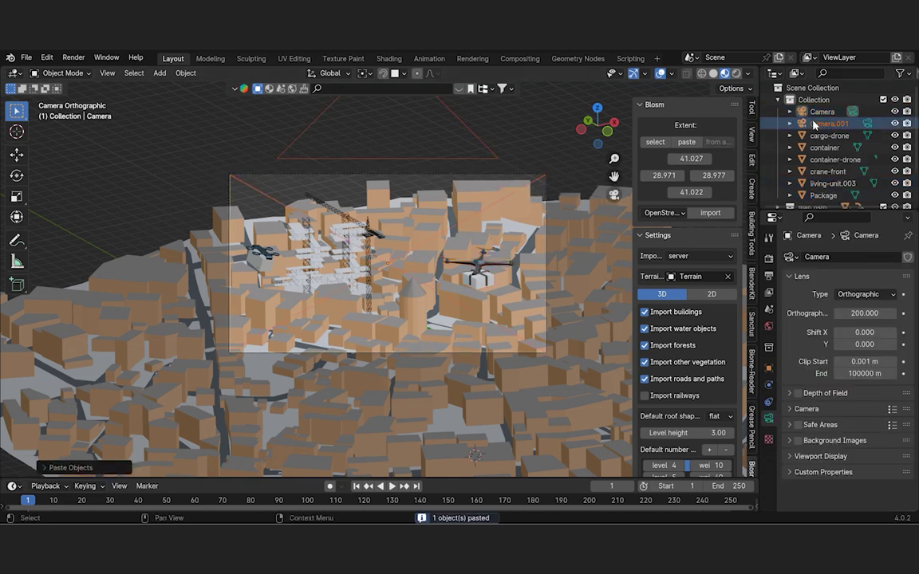
click(813, 123)
key(ctrl+c)
- Align the original camera to the right orthographic view of the city
click(588, 120)
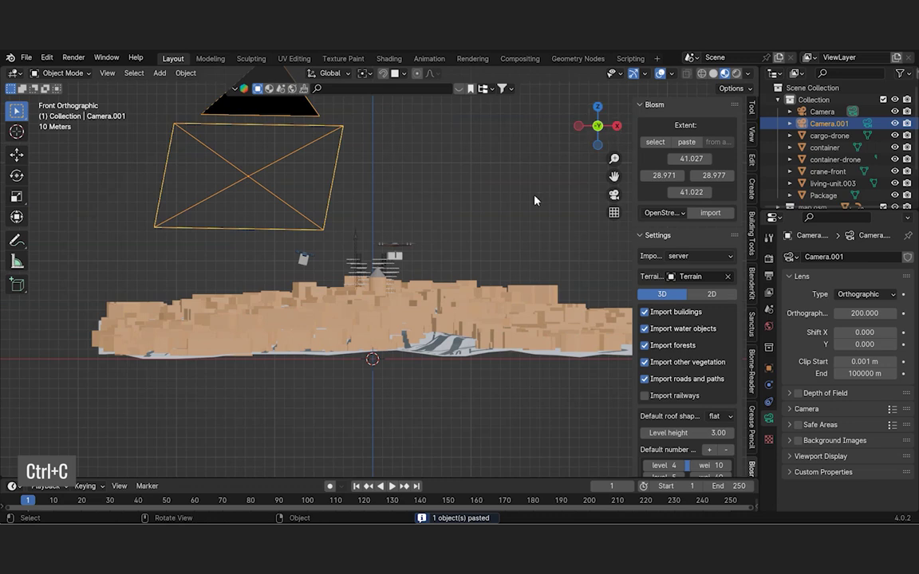
click(616, 126)
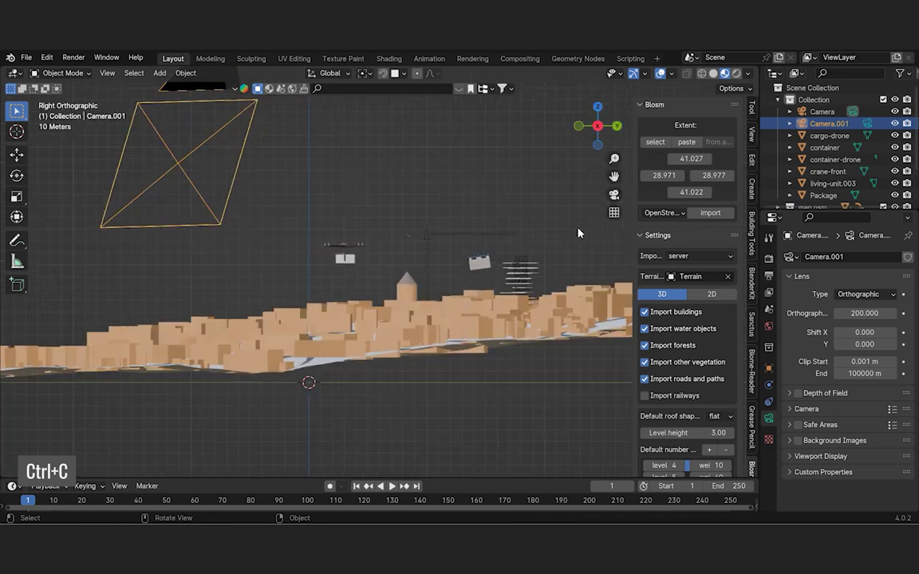
key(ctrl+alt+KP_0)
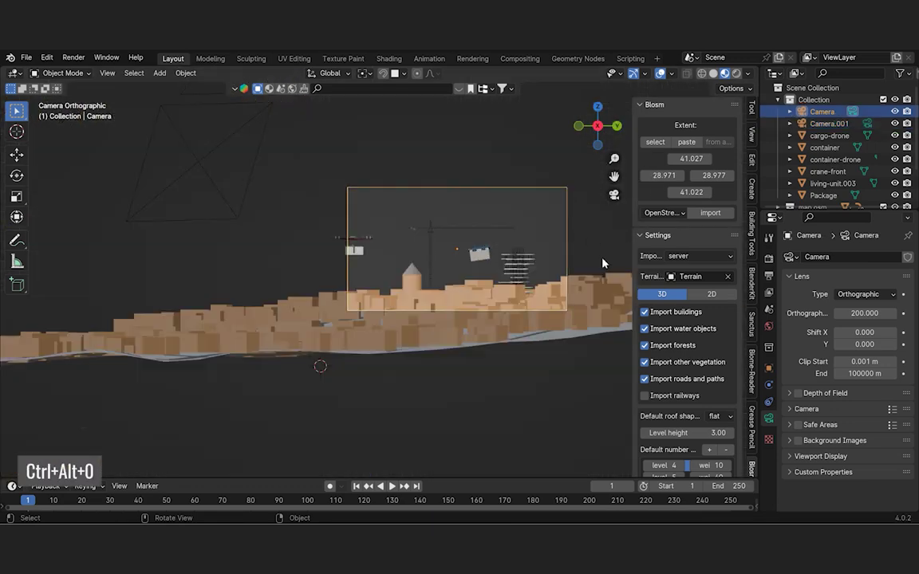
scroll(603, 263, up, 1)
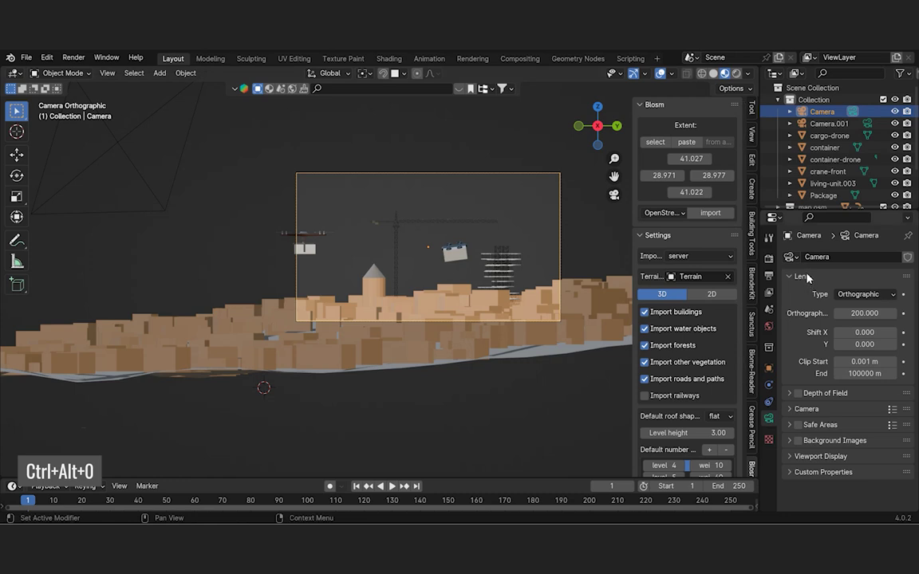
- Try an orthographic scale of 160 for the side-view camera, and set it to 220
click(852, 314)
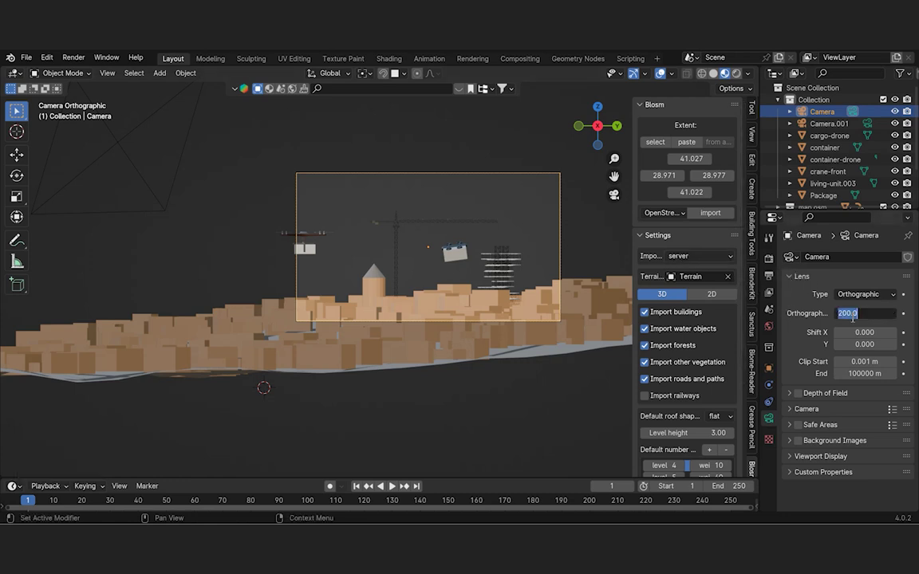
text(160)
key(Return)
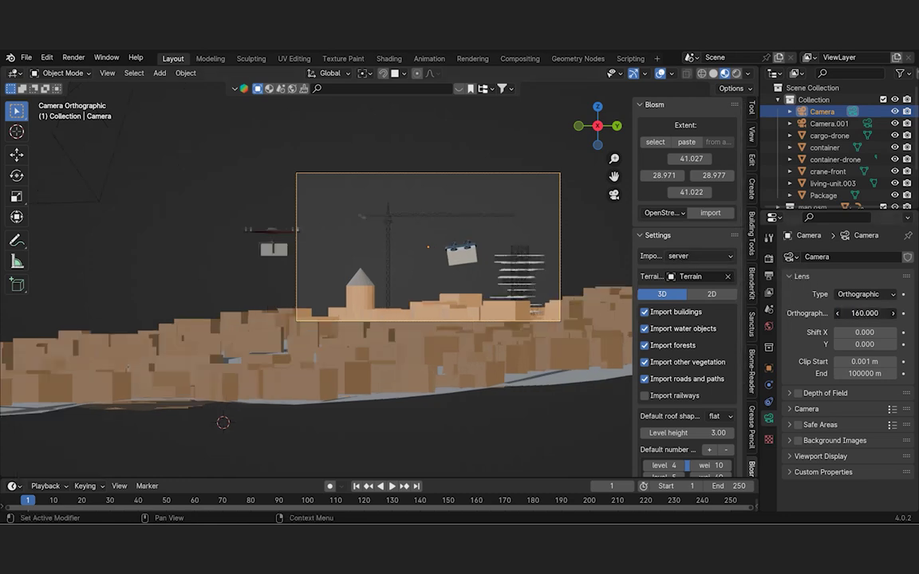
text(220)
key(Return)
- Shift the side-view camera along the Y axis to bring the hovering cargo drone fully into the frame
key(g)
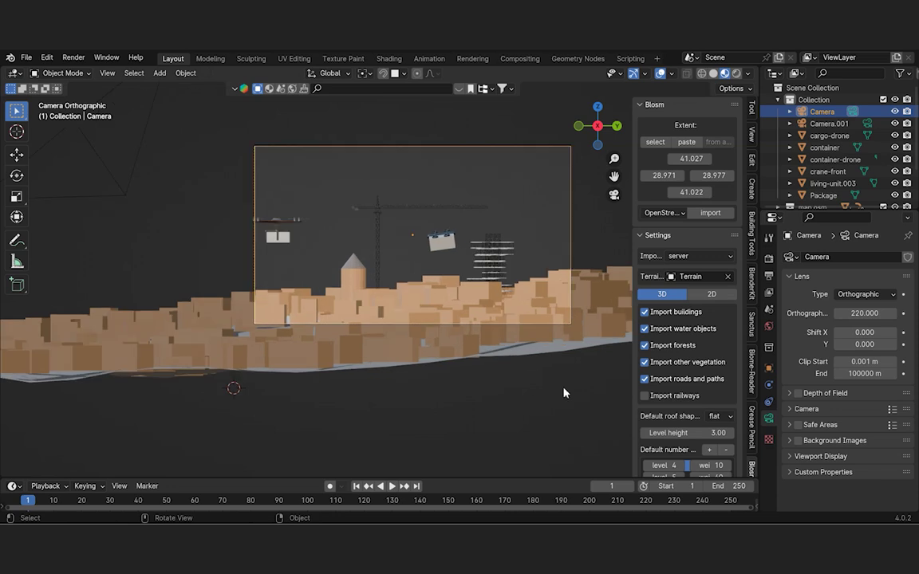
key(y)
click(547, 397)
- Scale up the stacked living units on the tower in the side-view camera's frame
click(531, 281)
key(s)
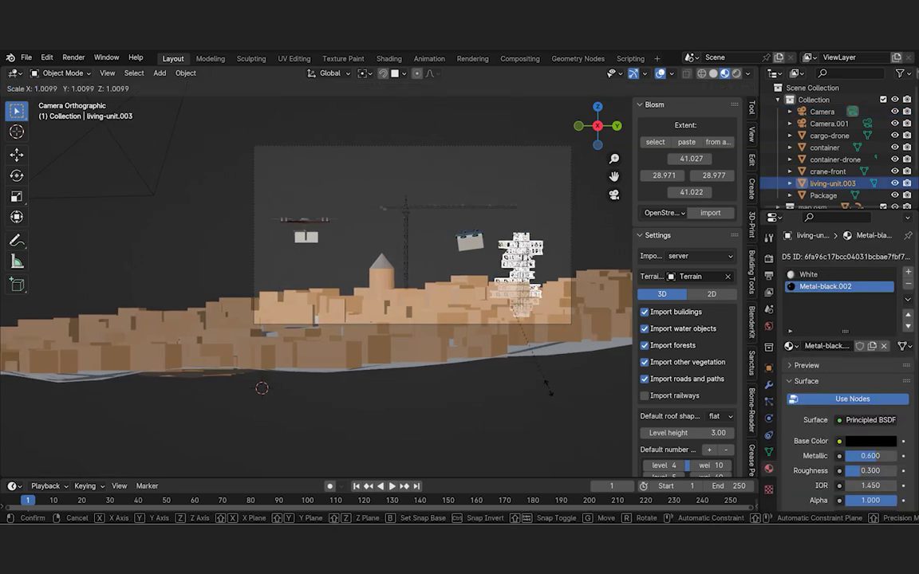
click(608, 373)
- Rotate the hovering cargo drone and its package about the global X, Y and Z axes to give them a tilted attitude
drag(328, 263, 284, 210)
key(r)
key(x)
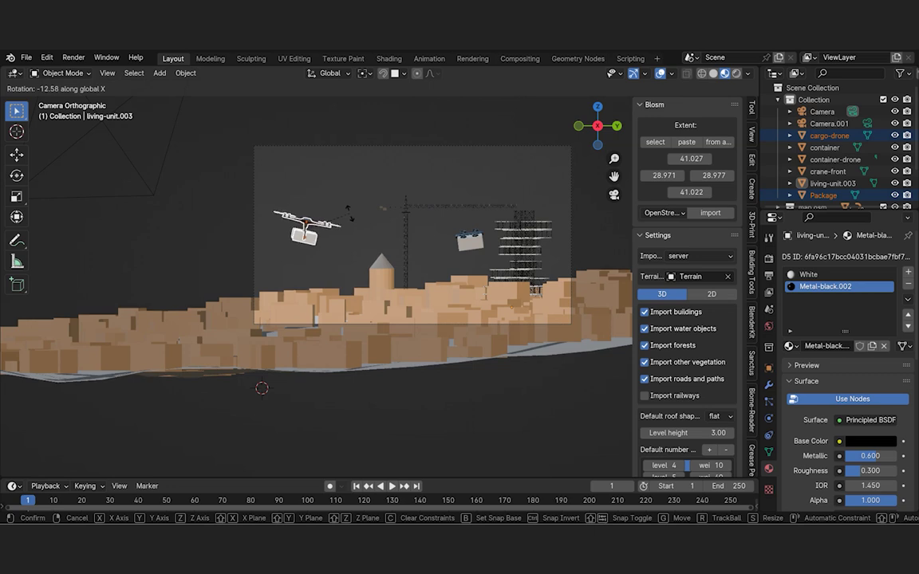
key(y)
key(z)
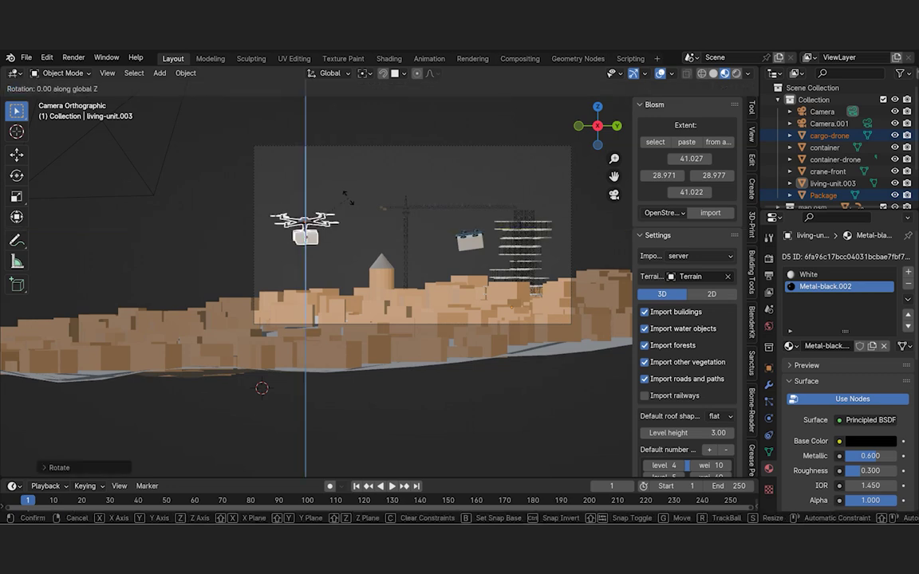
click(339, 172)
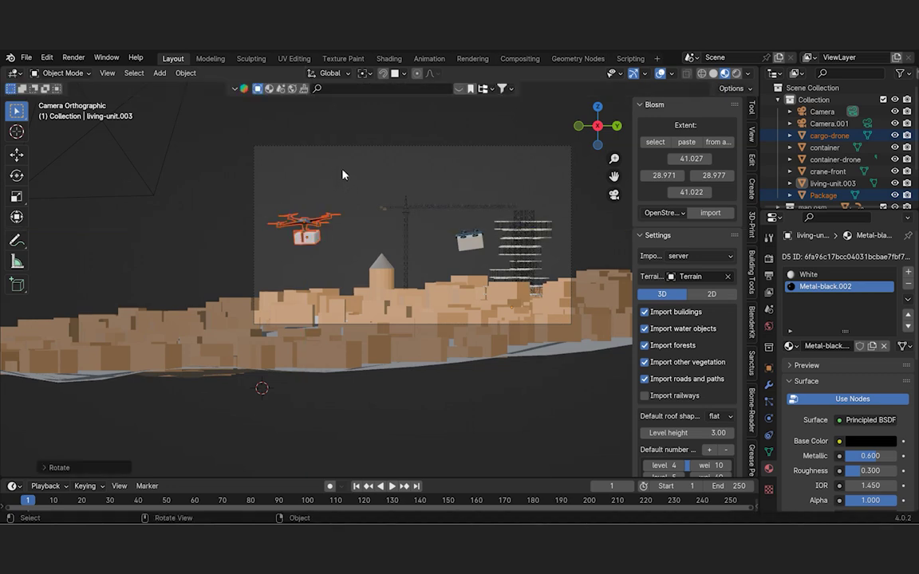
click(343, 175)
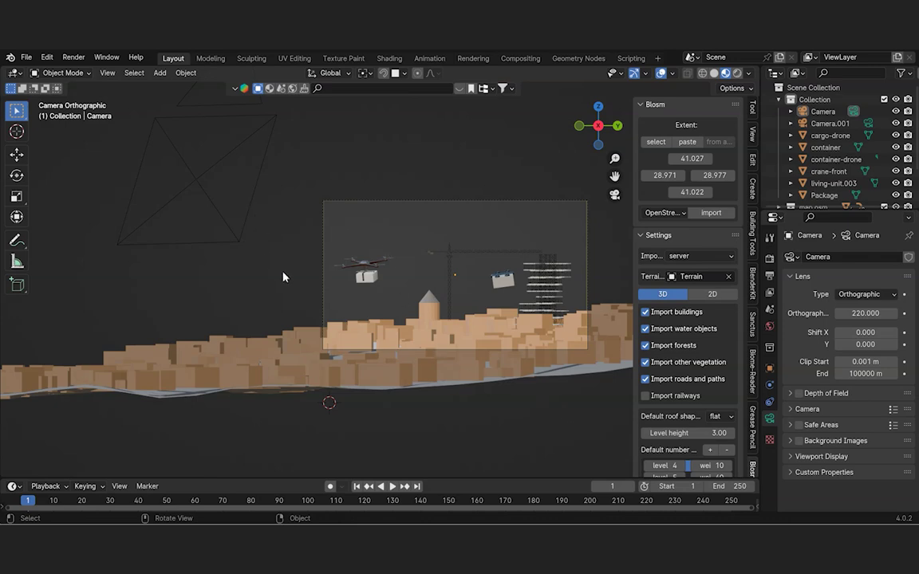
- Make the duplicated camera with the angled aerial city view the active camera
click(232, 246)
key(ctrl+KP_0)
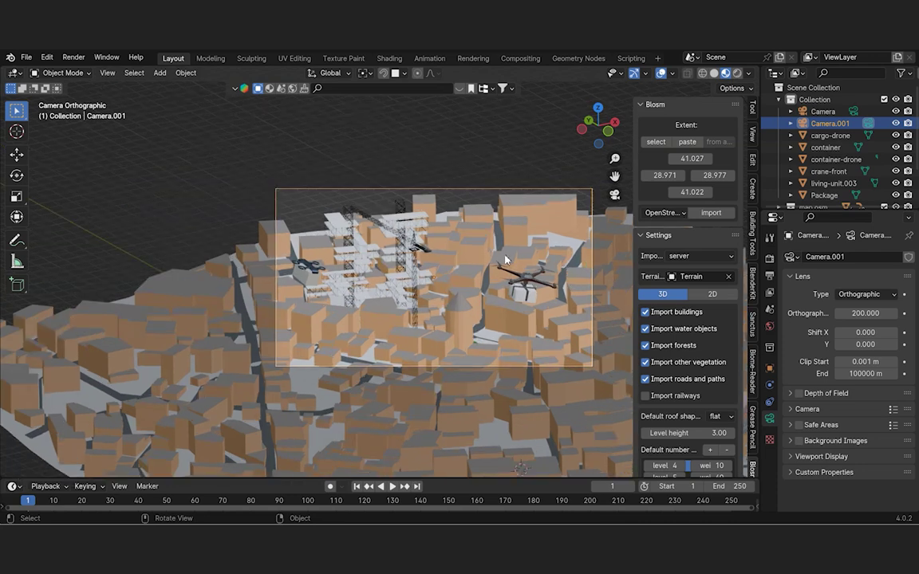
scroll(459, 235, up, 1)
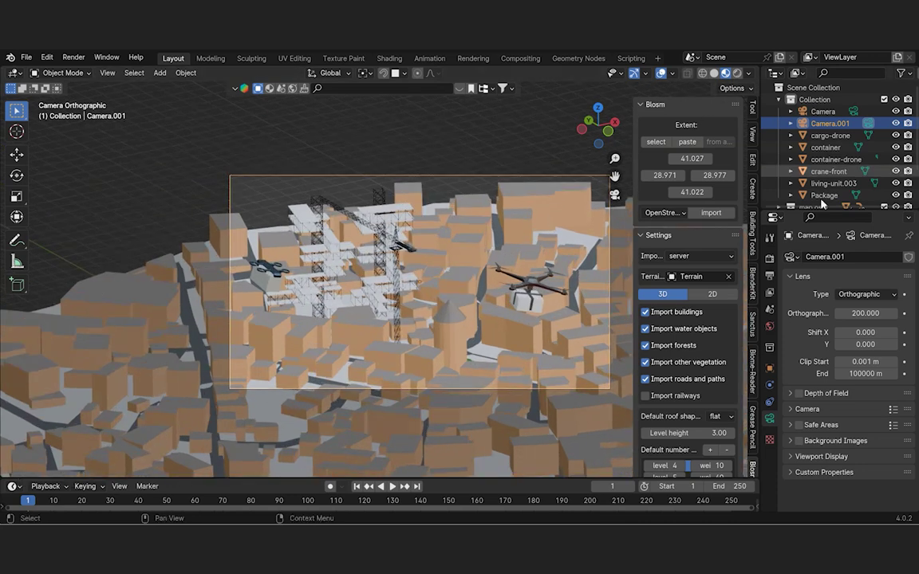
- Set the scene's render engine to Cycles
click(770, 260)
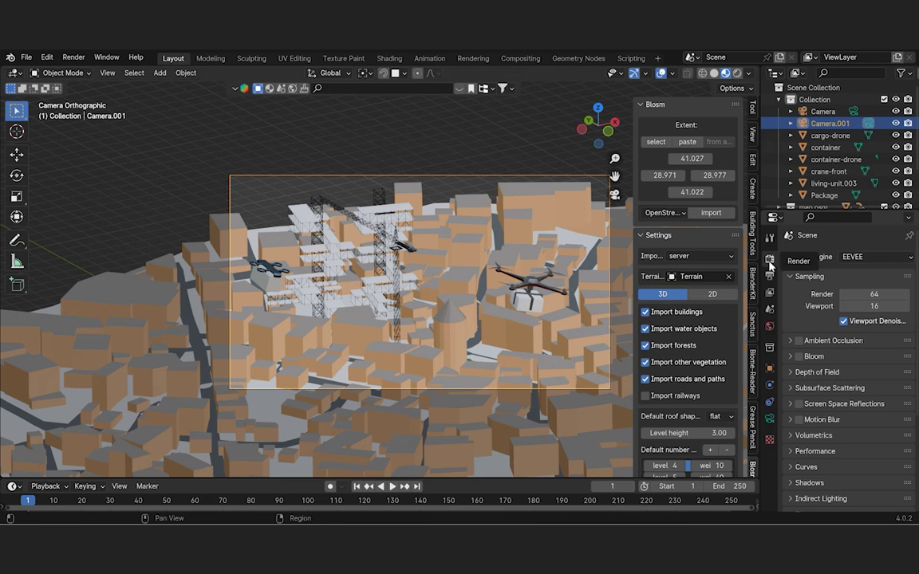
click(869, 256)
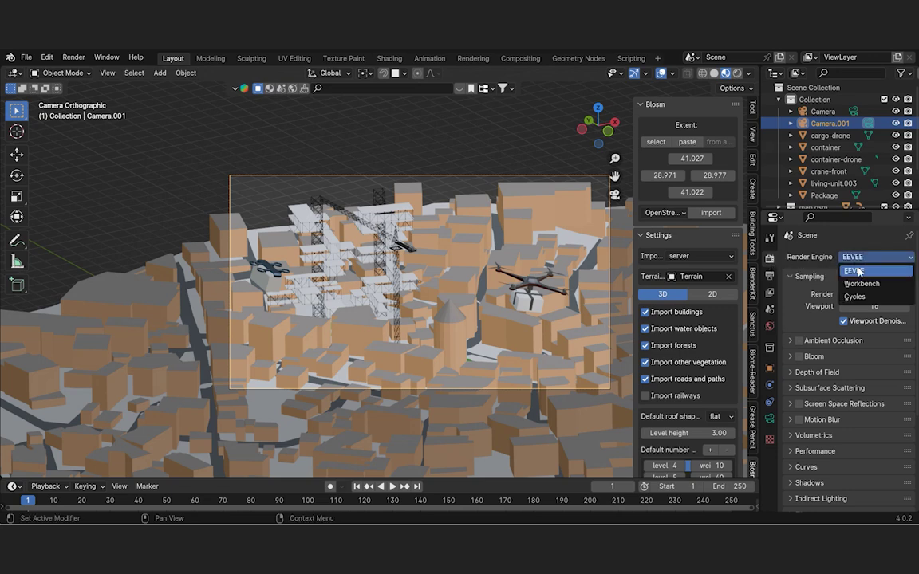
click(857, 295)
click(861, 287)
click(863, 303)
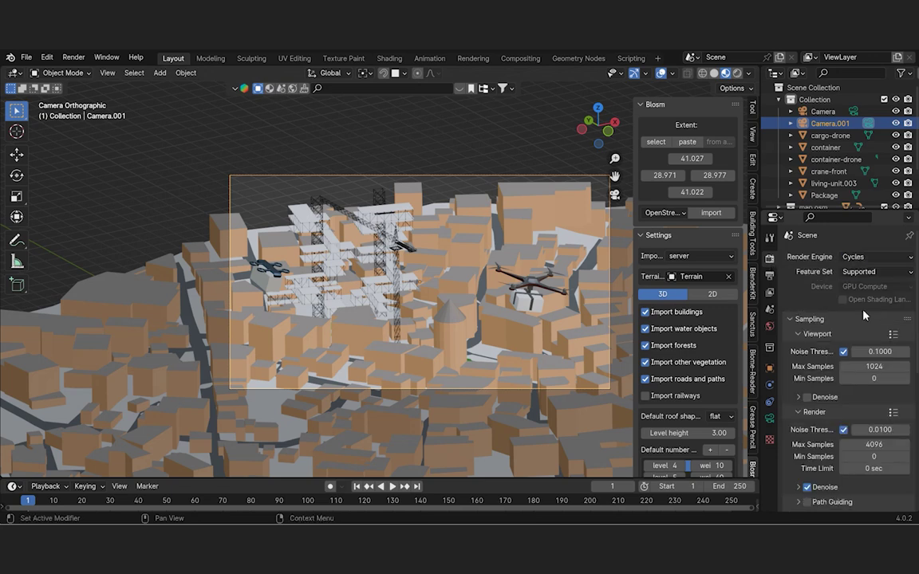
- Set the viewport max samples to 16, the render noise threshold to 0.1 and the render max samples to 512
click(871, 366)
text(16)
click(873, 429)
text(.1)
key(Return)
click(873, 444)
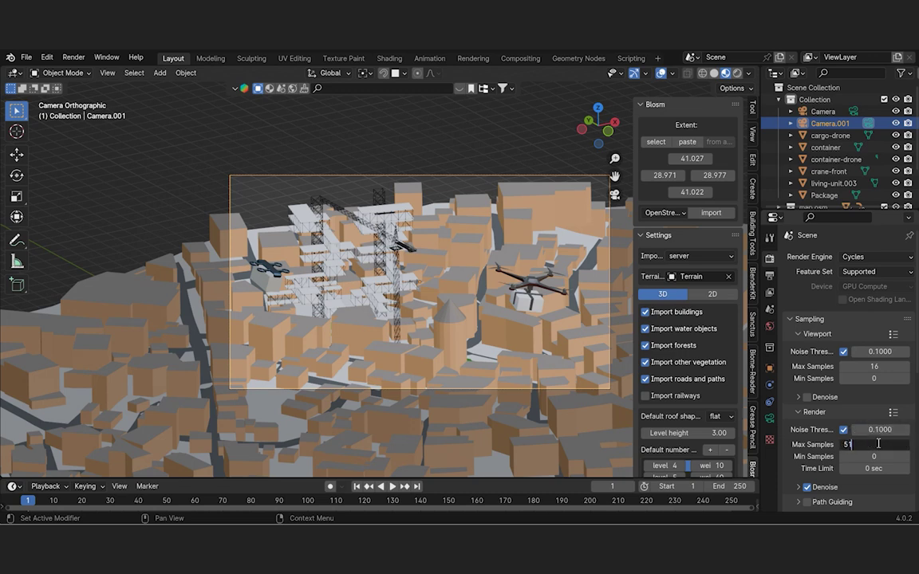
text(512)
key(Return)
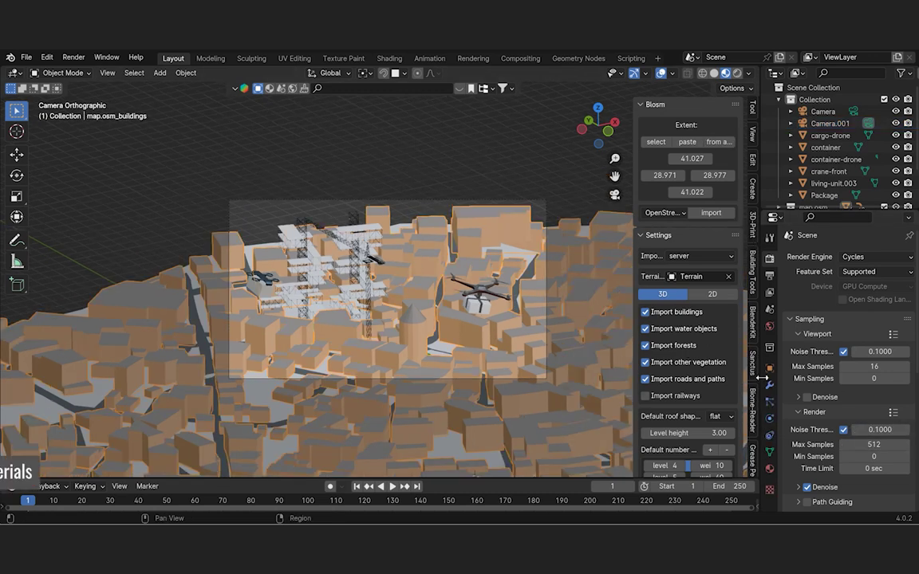
- Search the online material library for "corrugated cardboard" and apply the Cardboard - Corrugated material to the buildings' wall slot
click(771, 470)
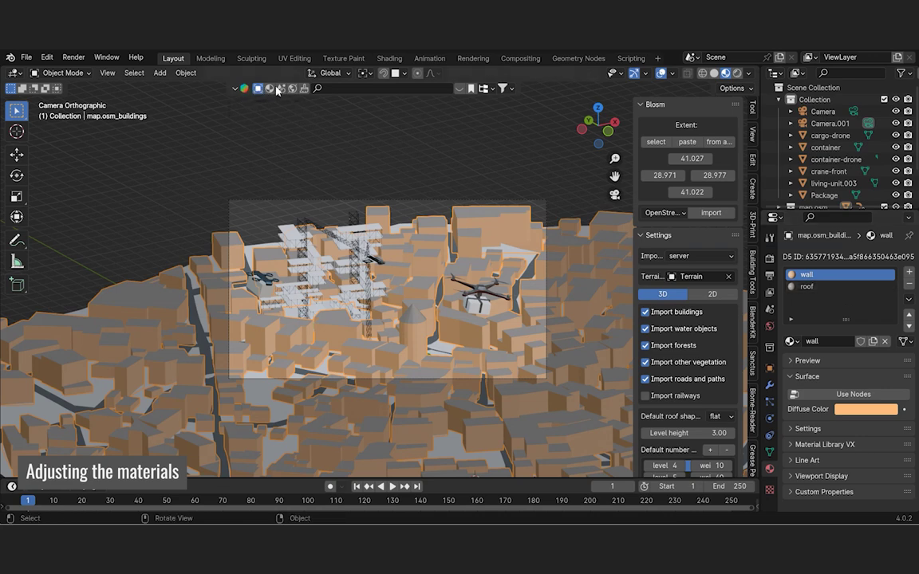
click(270, 89)
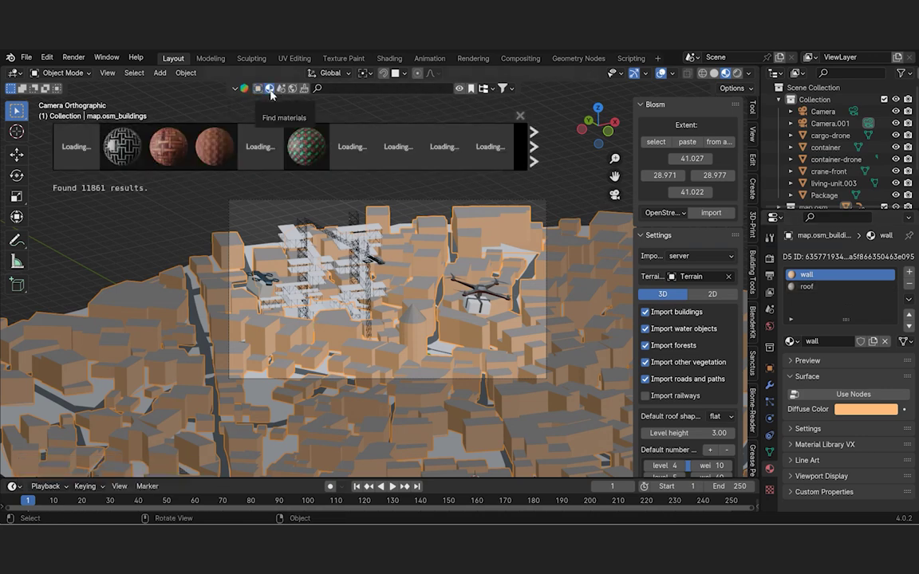
click(354, 88)
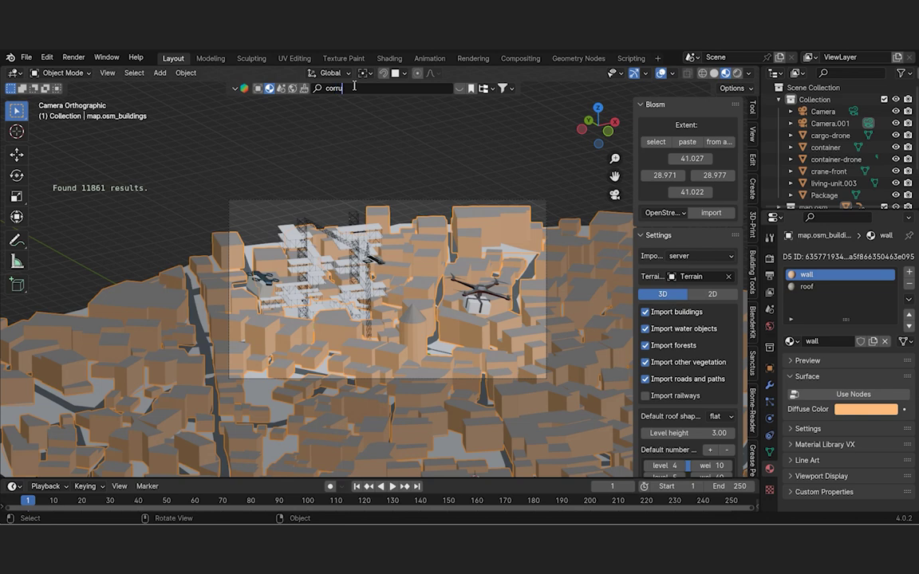
text(corrugated cardboard)
key(Return)
drag(119, 133, 302, 213)
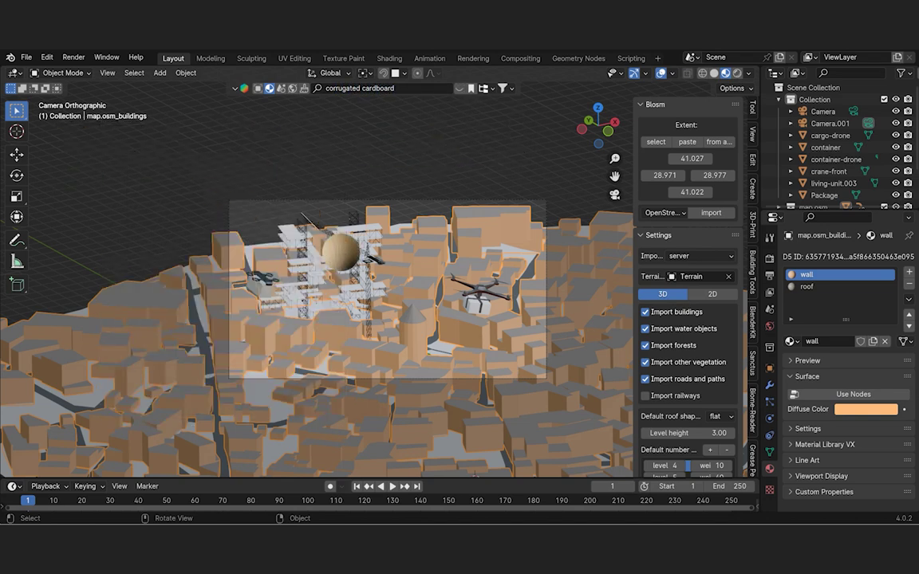
mouse_move(342, 252)
mouse_down()
mouse_move(456, 384)
mouse_move(328, 287)
mouse_move(255, 307)
mouse_up()
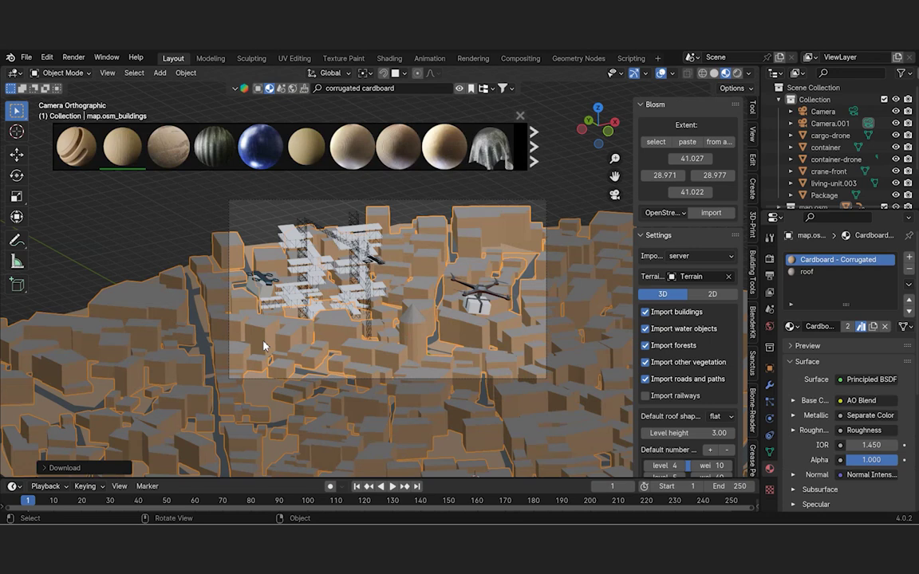
- Replace the buildings' roof material with Cardboard - Corrugated
click(807, 271)
click(790, 341)
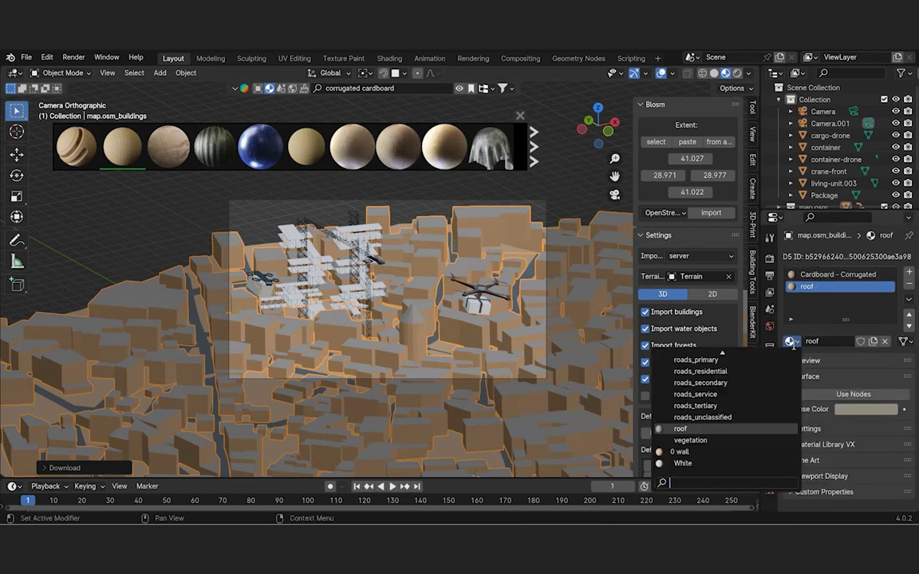
text(card)
click(702, 369)
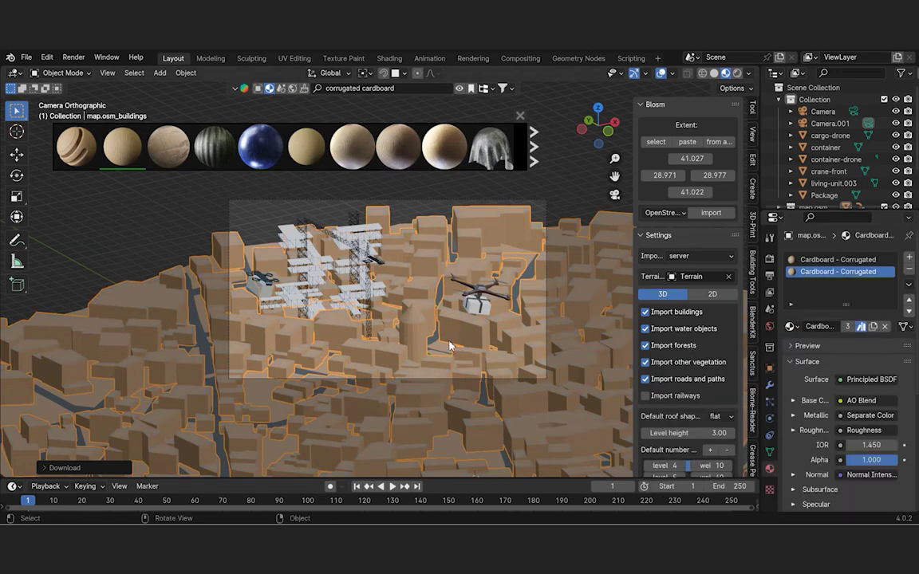
- Assign the White material to the terrain and close the material search results
scroll(408, 300, up, 2)
click(470, 212)
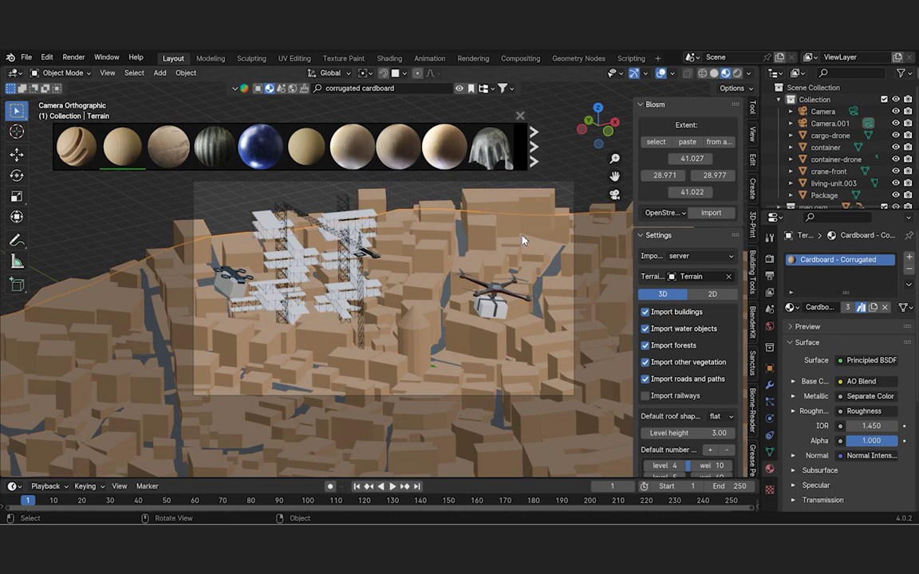
click(790, 307)
text(wh)
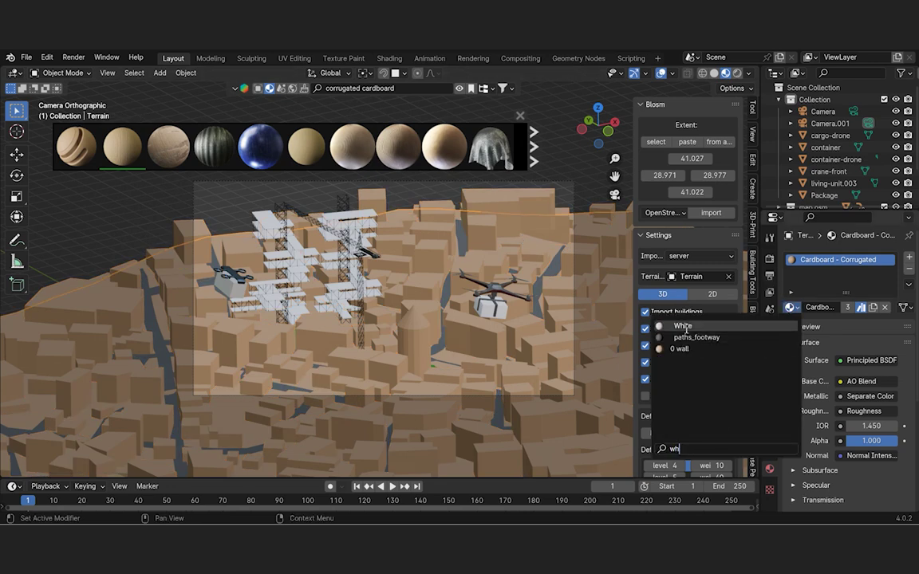
key(Return)
click(520, 117)
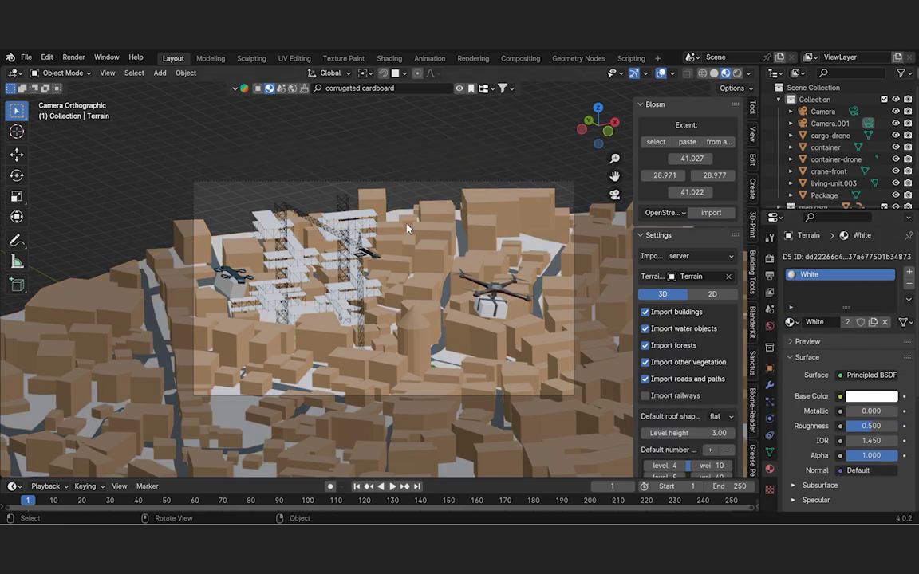
click(448, 184)
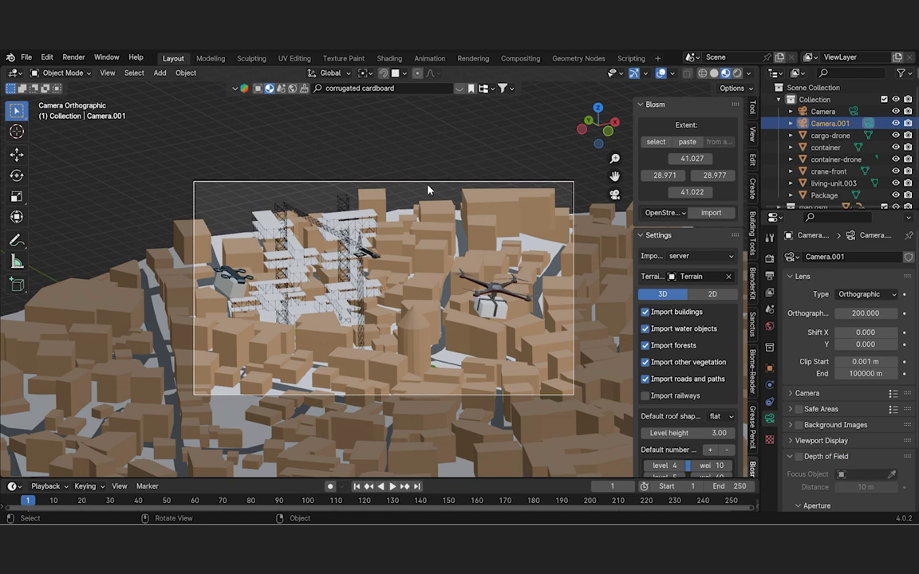
scroll(317, 252, down, 1)
click(346, 243)
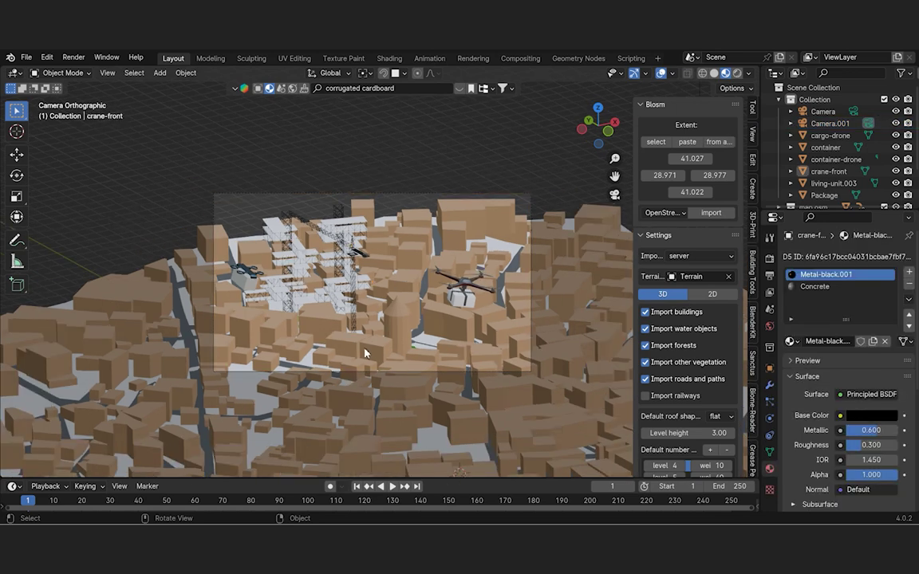
- Unwrap the city buildings' mesh with Smart UV Project using the default options
scroll(366, 347, up, 5)
click(387, 335)
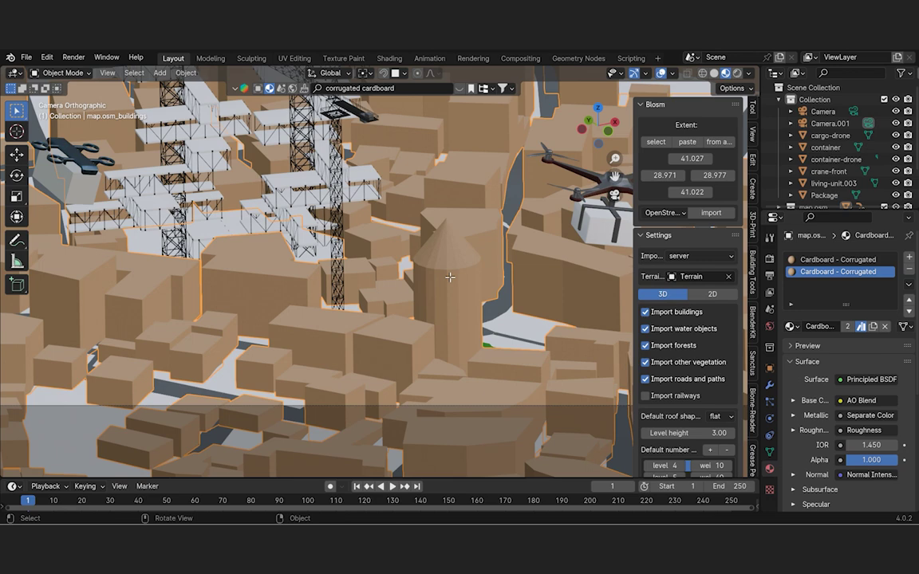
key(Tab)
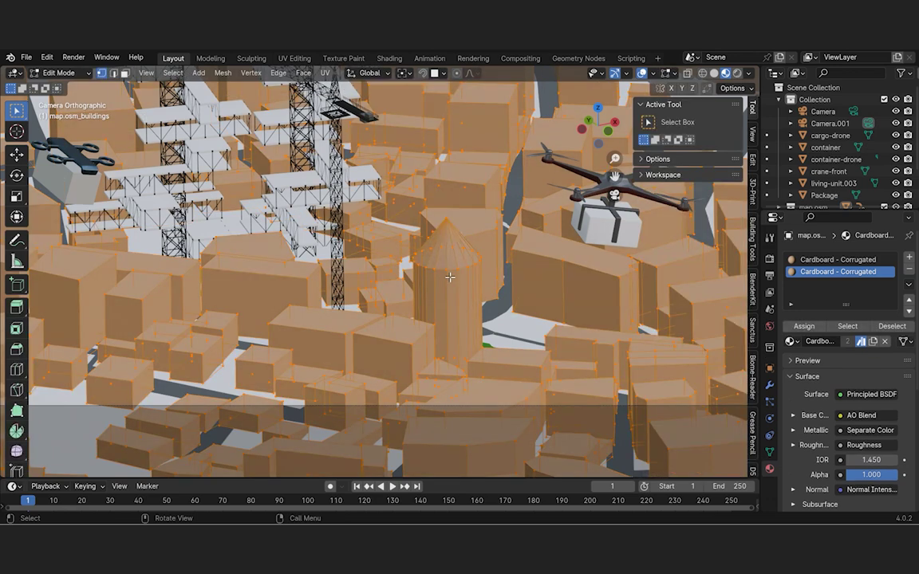
key(u)
click(407, 170)
click(423, 282)
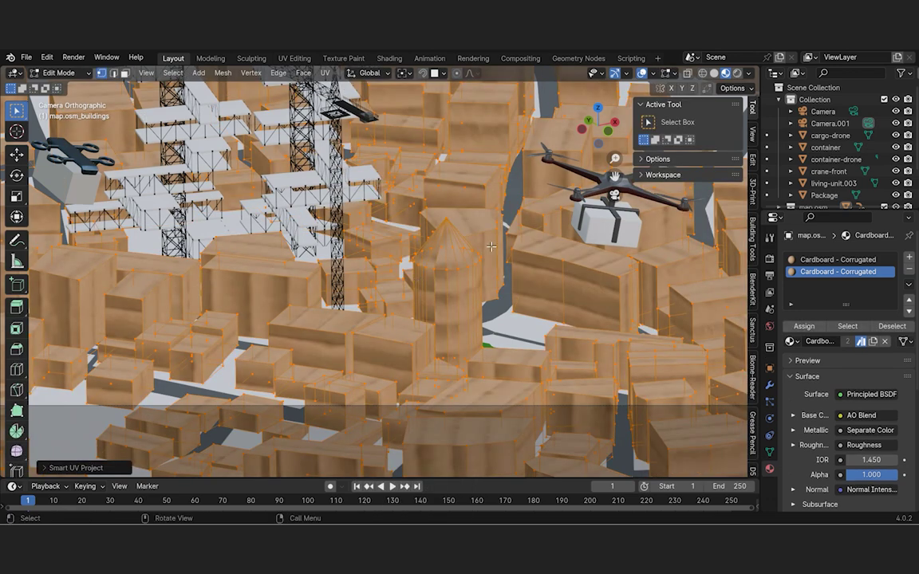
key(Tab)
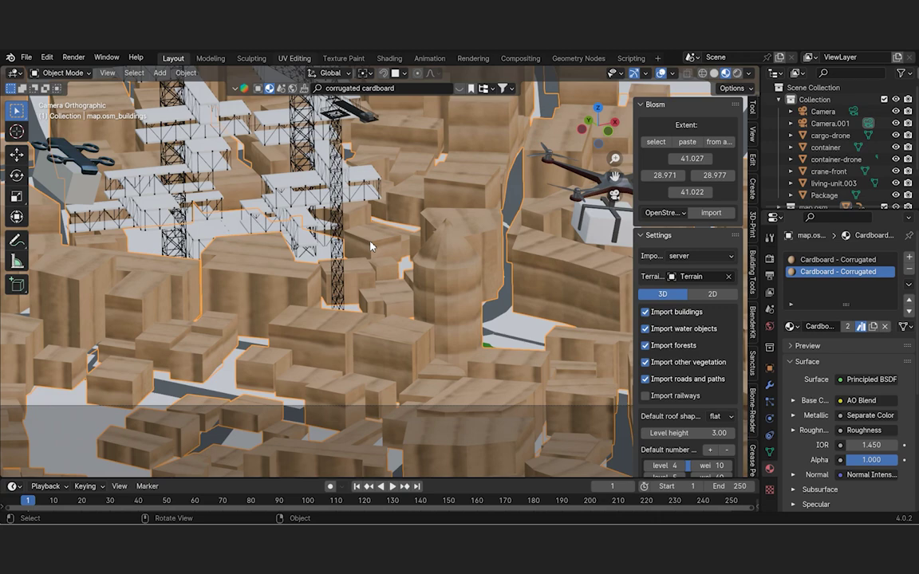
- Switch to the UV Editing workspace and open the buildings' mesh for editing, seen through the camera with material preview shading
key(ctrl+Page_Down)
key(ctrl+Page_Down)
key(ctrl+Page_Down)
key(Tab)
key(KP_0)
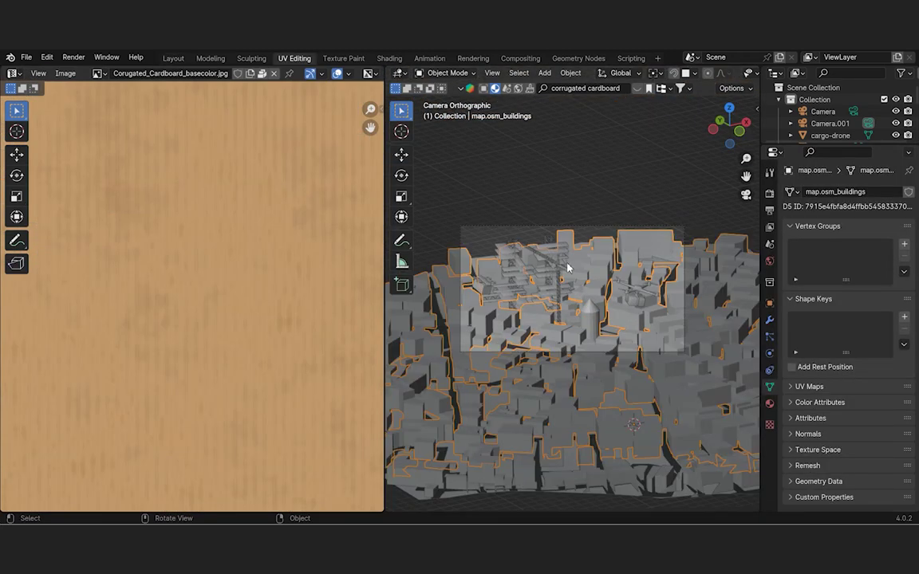
scroll(568, 268, up, 5)
key(Tab)
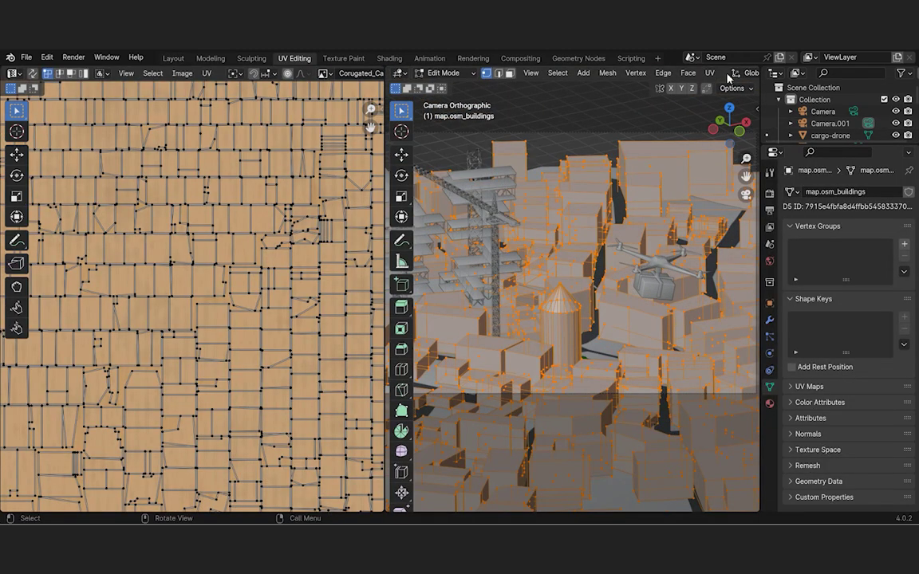
scroll(728, 74, down, 6)
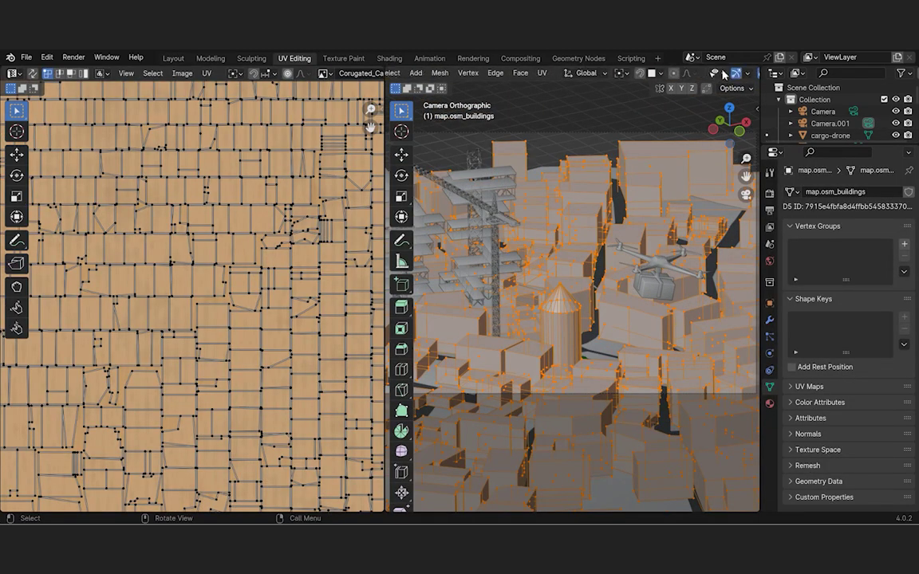
click(726, 73)
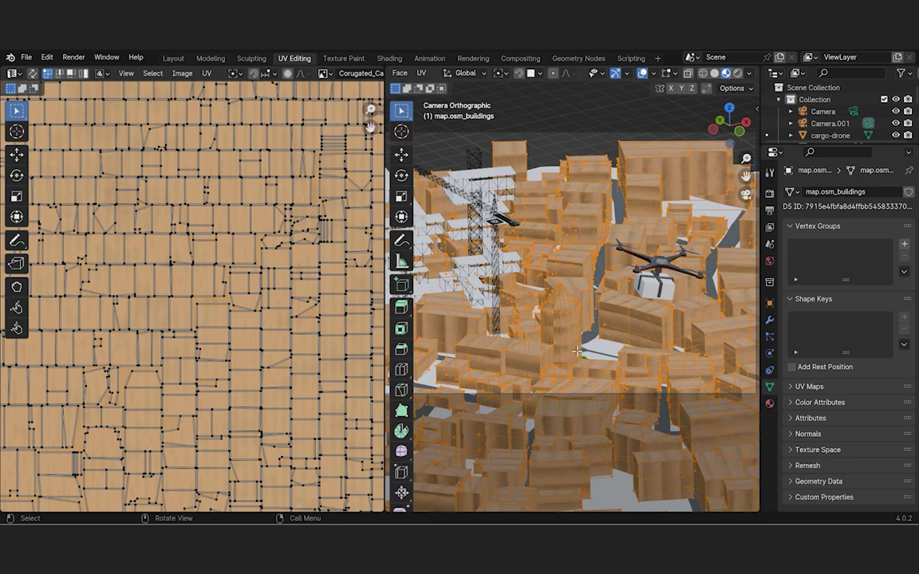
- Scale all of the buildings' UVs by about -9.2 to make the corrugated cardboard texture finer
key(a)
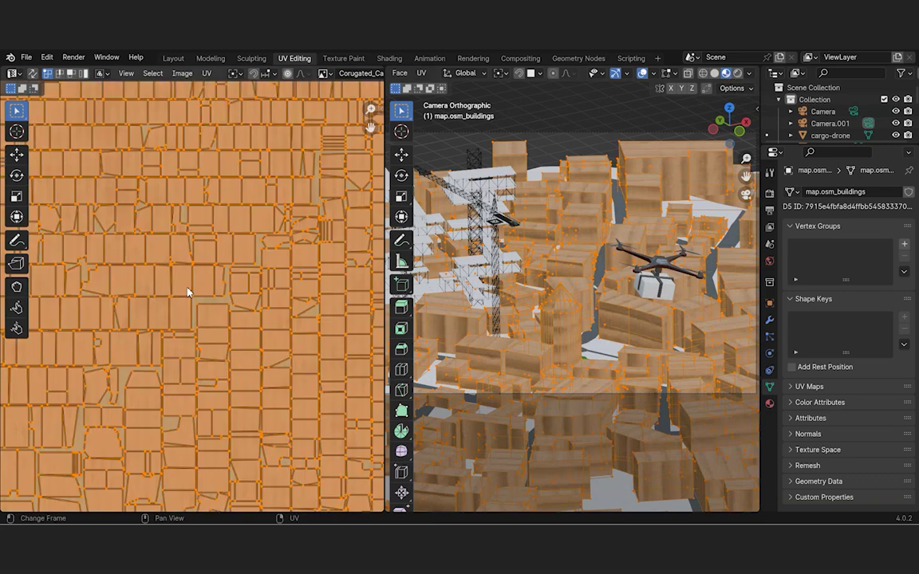
key(s)
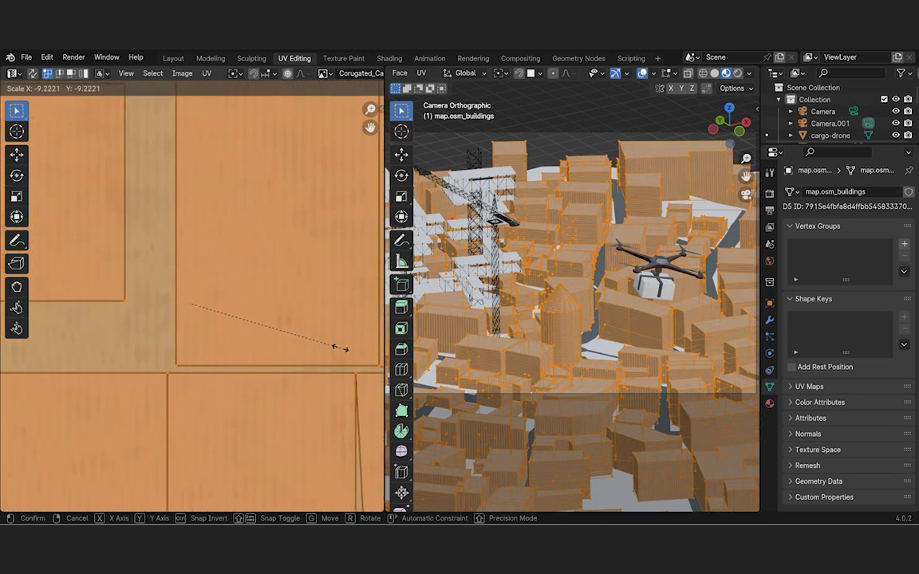
click(339, 348)
key(Tab)
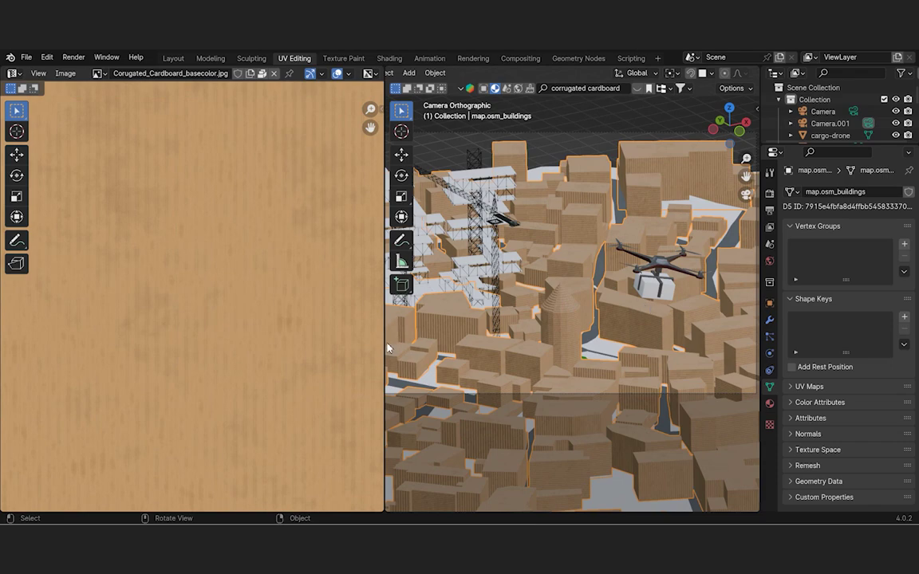
- Widen the 3D viewport beside the UV editor and preview the city scene through the camera in rendered shading
drag(386, 348, 149, 346)
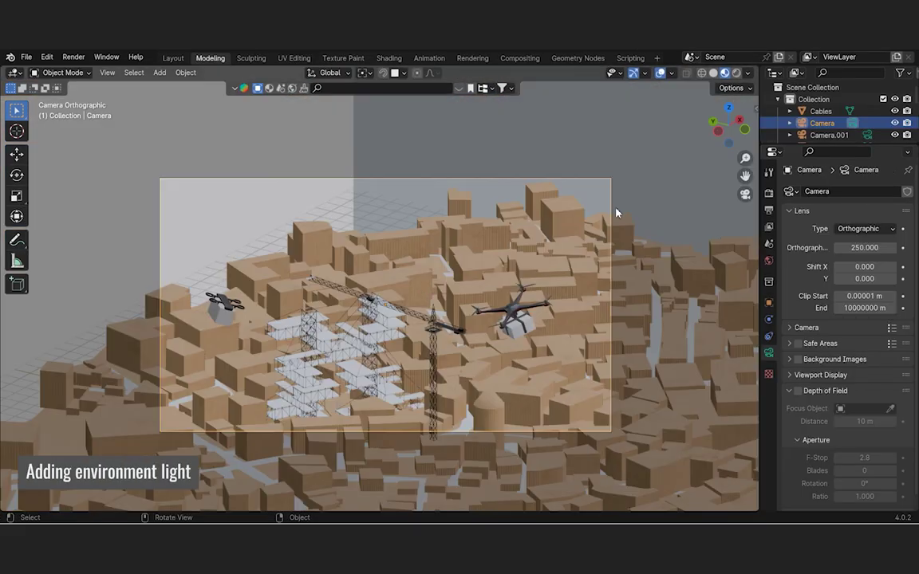
click(735, 72)
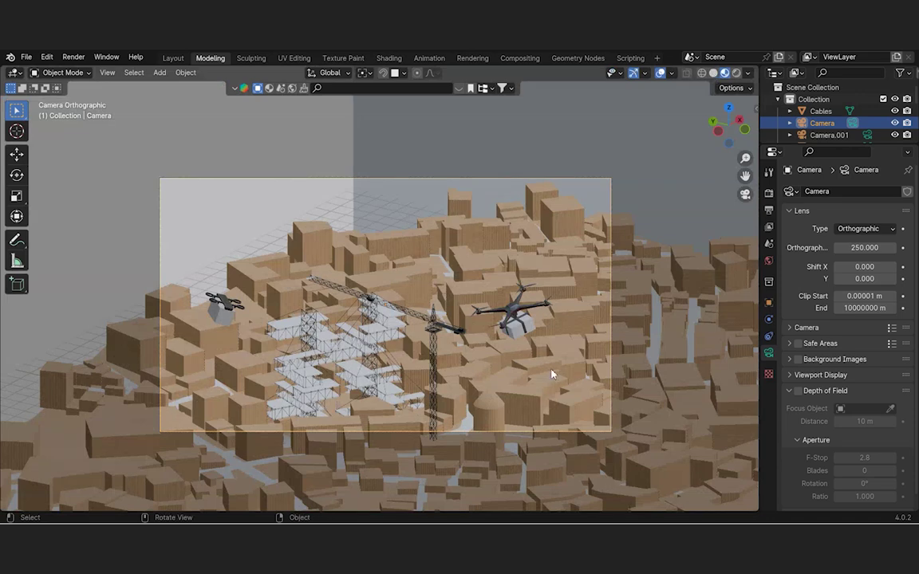
- Set the world background colour to an Environment Texture using brown_photostudio_01_1k.exr and preview the lighting in rendered shading
click(768, 260)
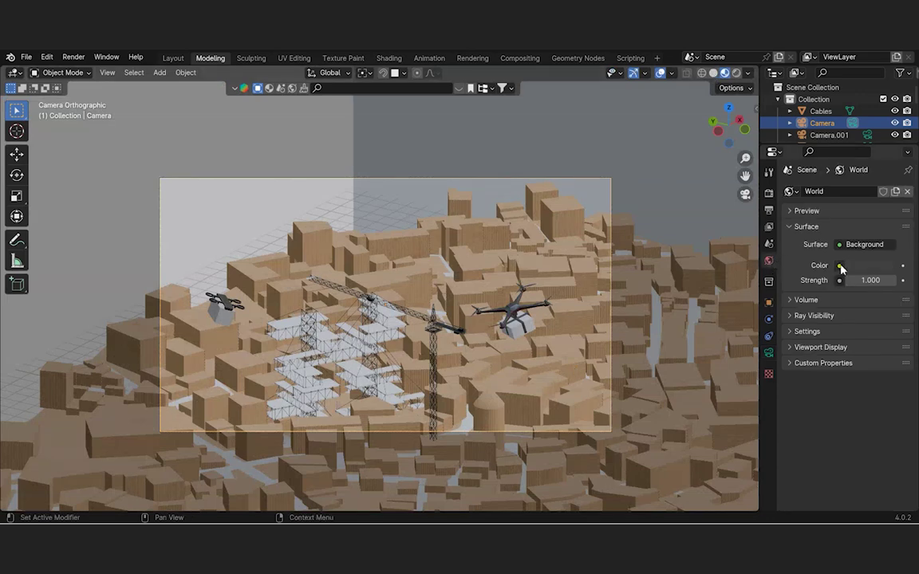
click(840, 266)
click(473, 318)
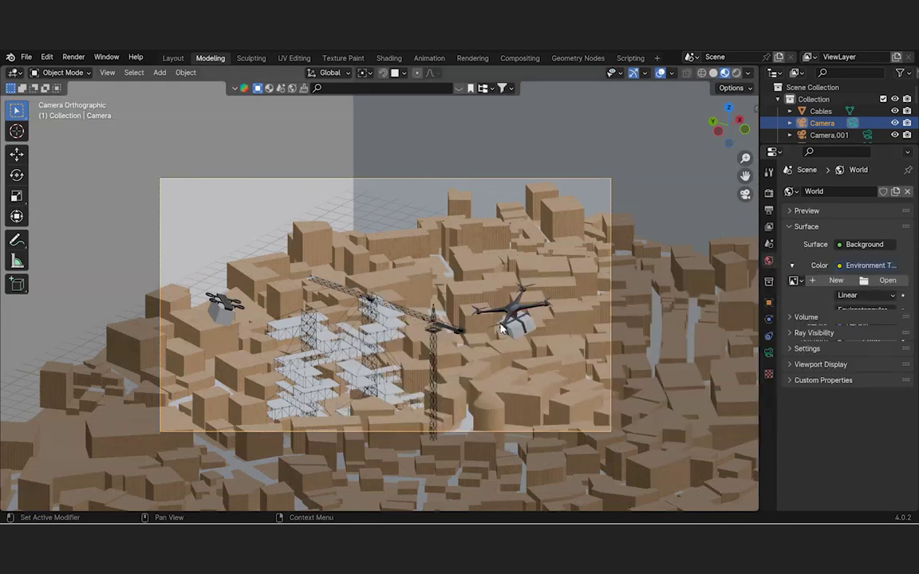
click(873, 281)
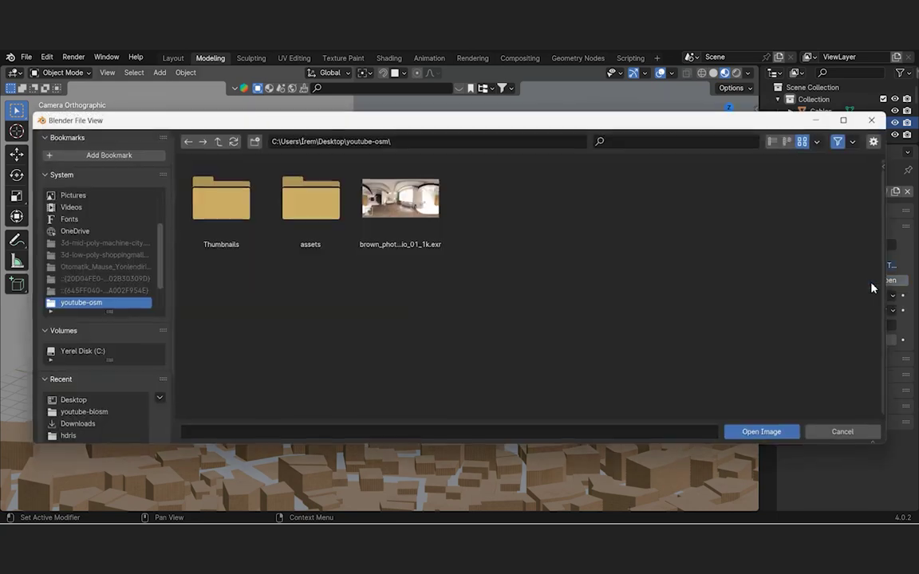
click(762, 433)
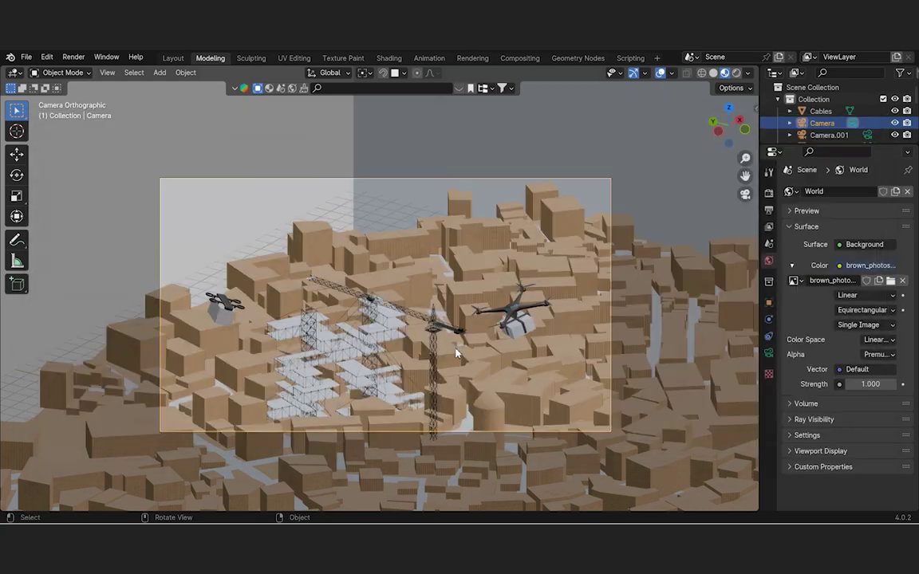
click(736, 72)
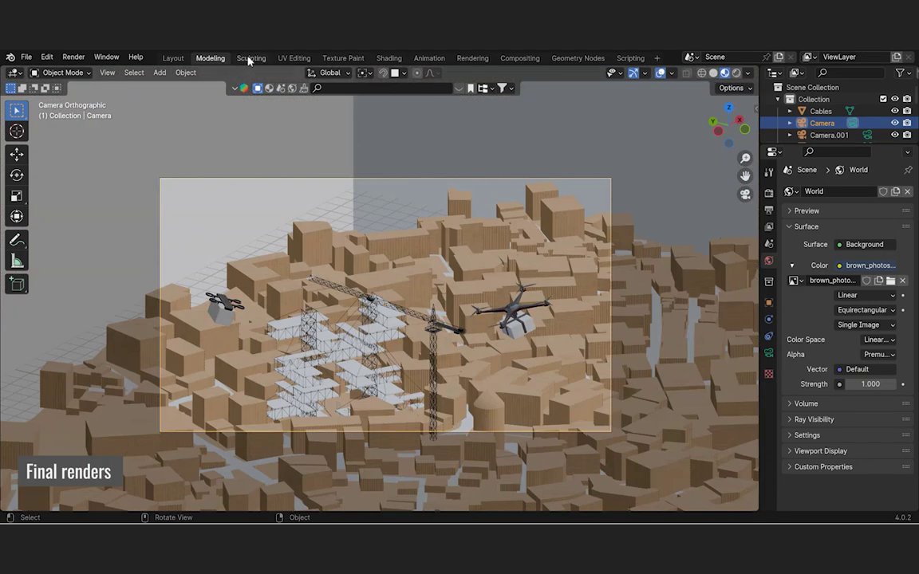
- Switch to the Shading workspace and add a Mapping node before the environment texture in the world shader
click(389, 59)
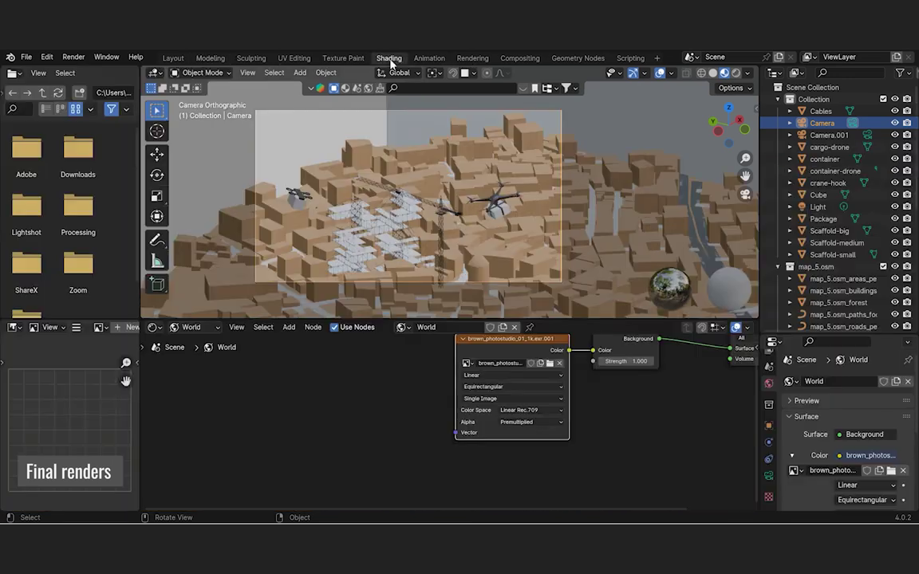
mouse_move(466, 399)
middle_down()
mouse_move(424, 433)
mouse_move(429, 419)
mouse_move(356, 422)
middle_up()
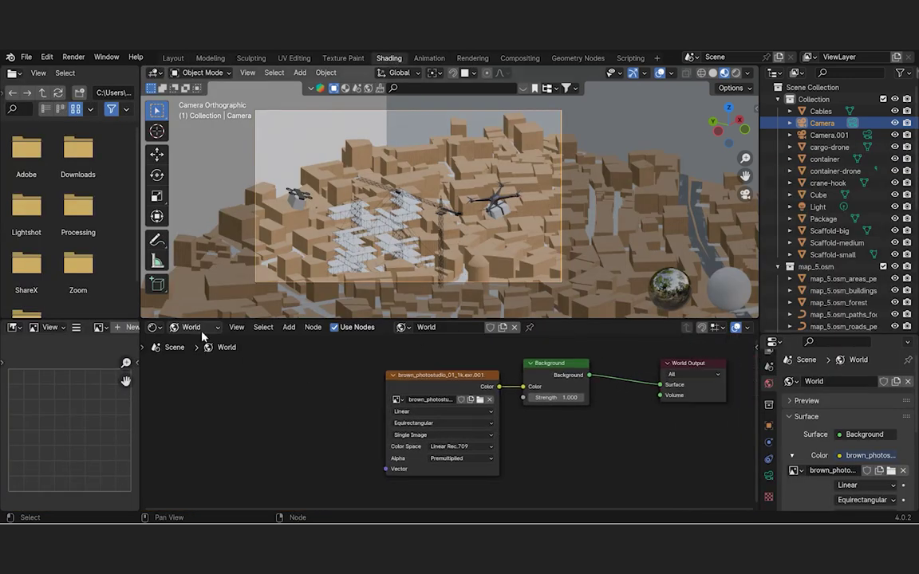
click(197, 329)
click(197, 370)
key(shift+a)
click(272, 355)
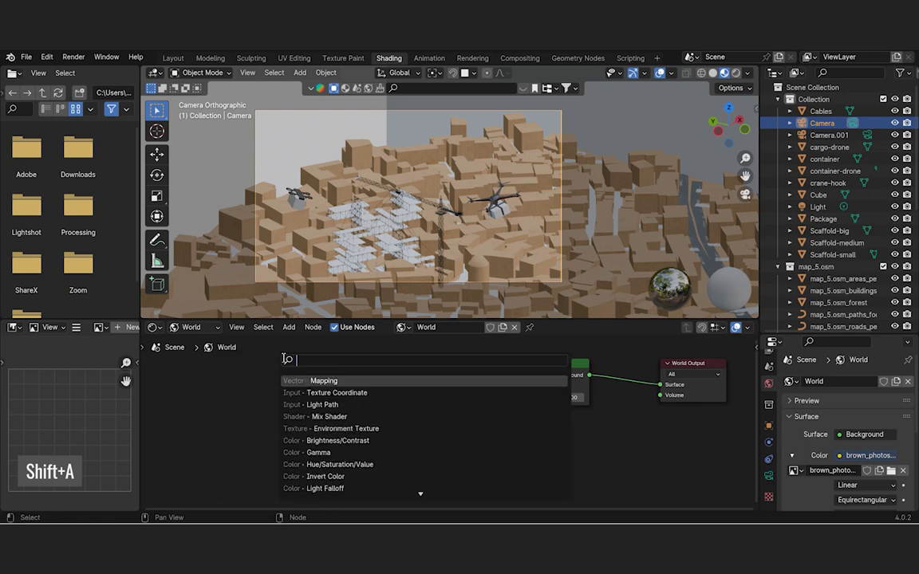
text(mapp)
key(Return)
click(331, 375)
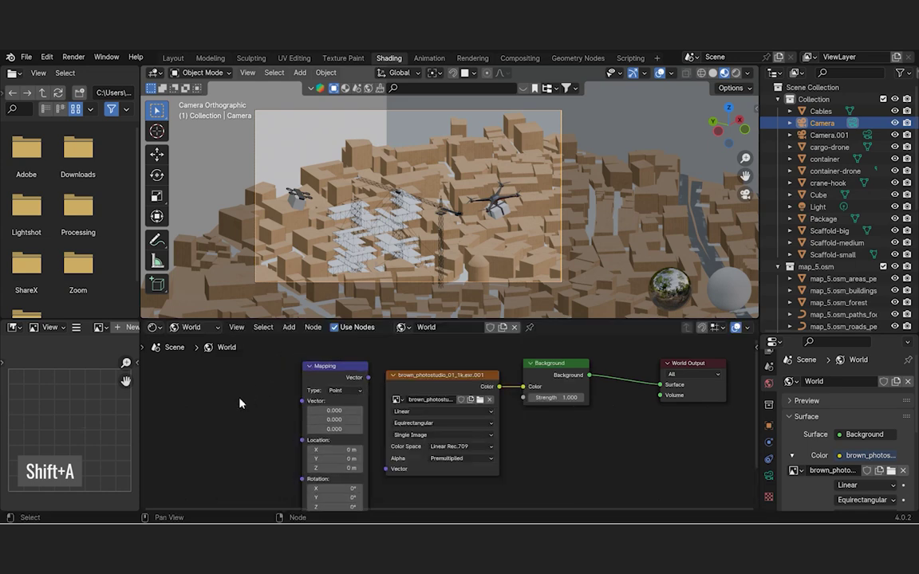
- Add a Texture Coordinate node, link its Generated output to Mapping, and link Mapping's output to the environment texture's Vector
key(shift+a)
click(214, 375)
text(texture)
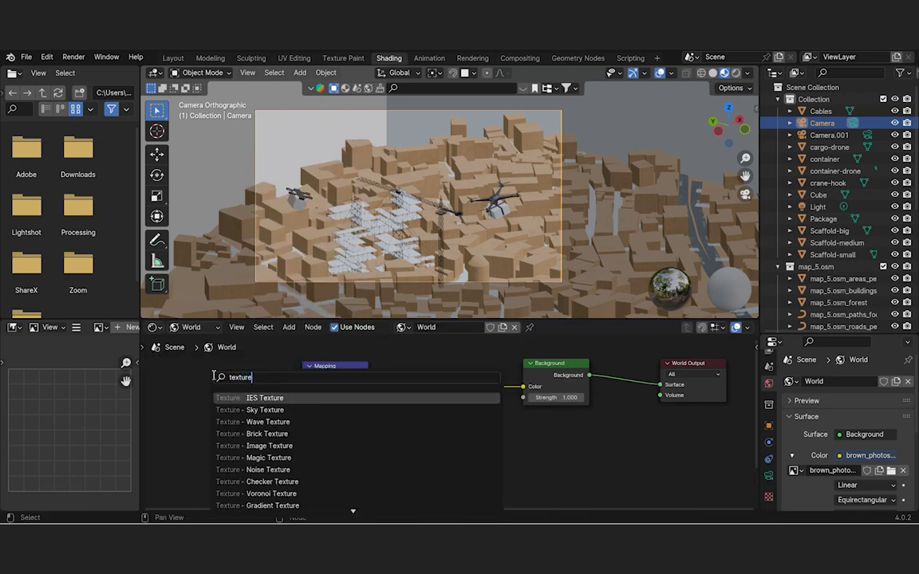
text( co)
key(Return)
click(284, 391)
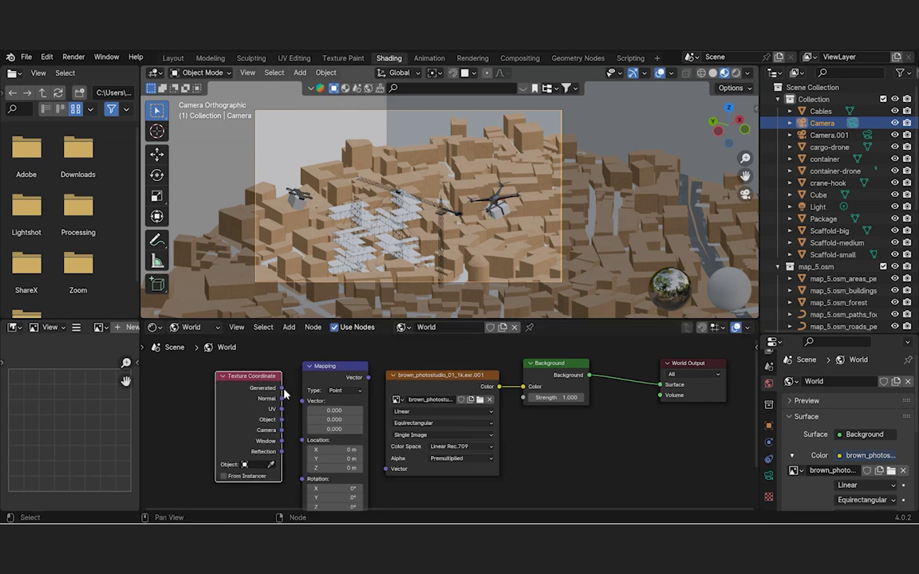
drag(282, 389, 303, 401)
drag(368, 377, 386, 469)
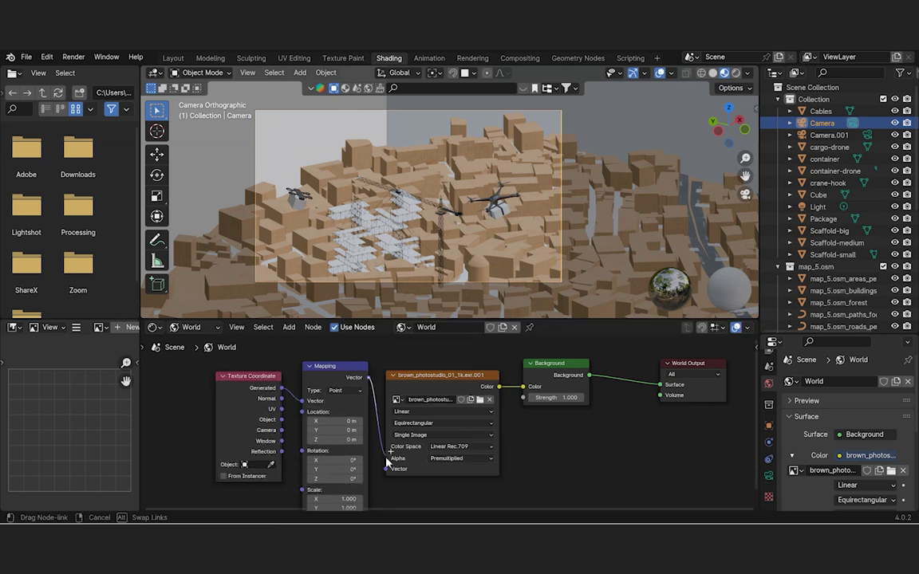
- Set the Mapping node's Z rotation to 45° and briefly preview the environment lighting in rendered shading
double_click(351, 478)
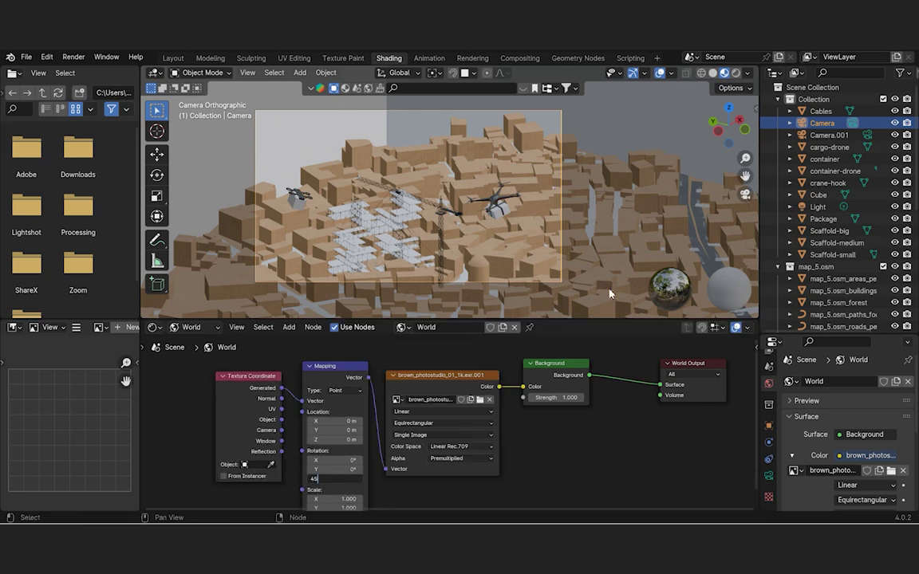
text(45)
key(Return)
click(735, 73)
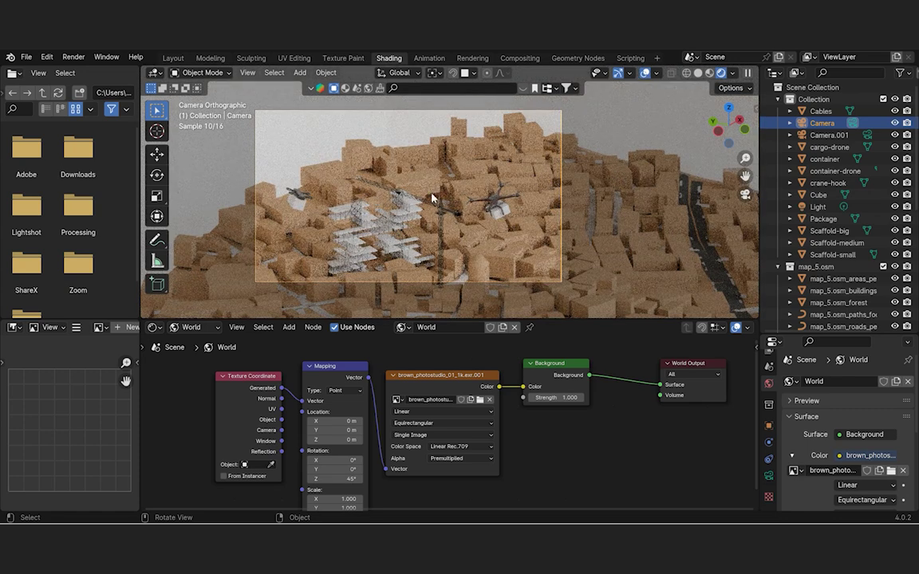
click(710, 72)
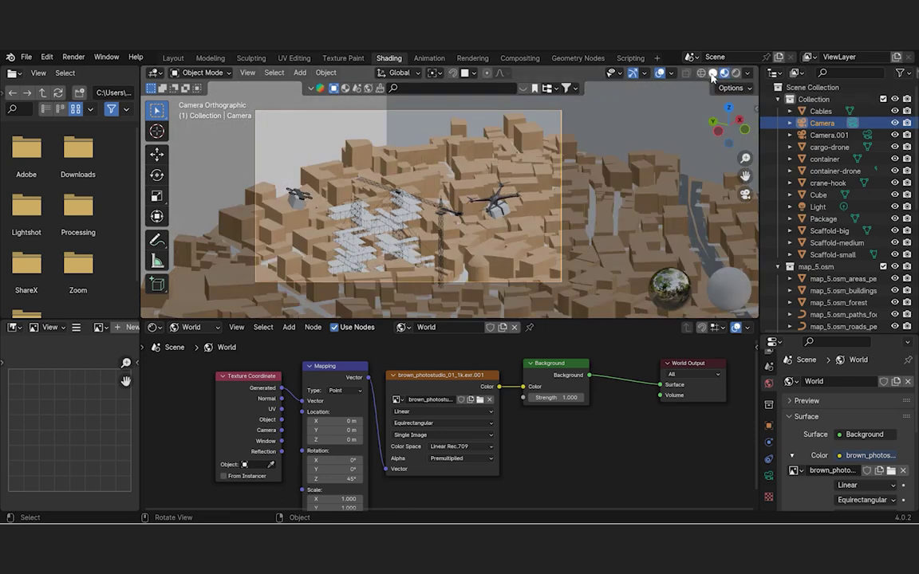
- Check the render sampling and output resolution settings, and render a still image from the camera
scroll(765, 388, up, 2)
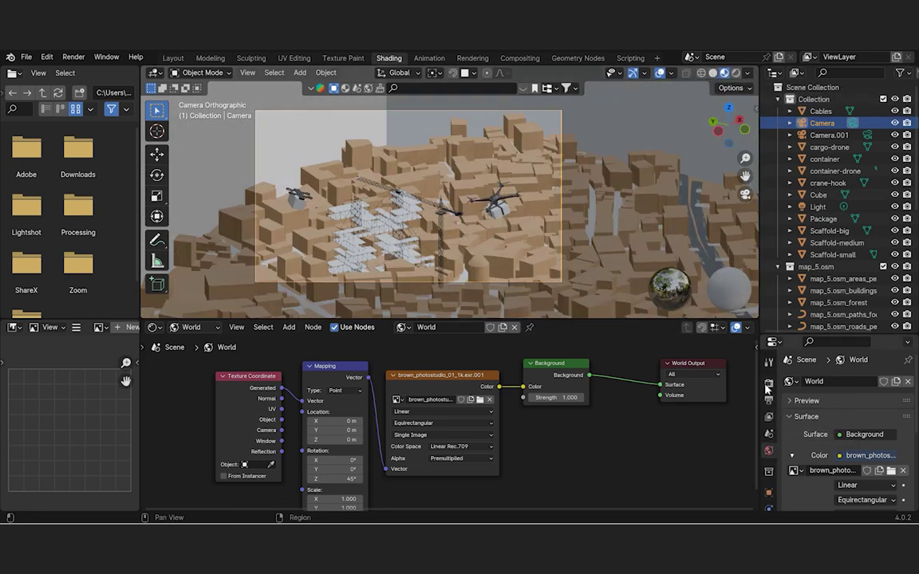
click(766, 386)
scroll(845, 431, down, 10)
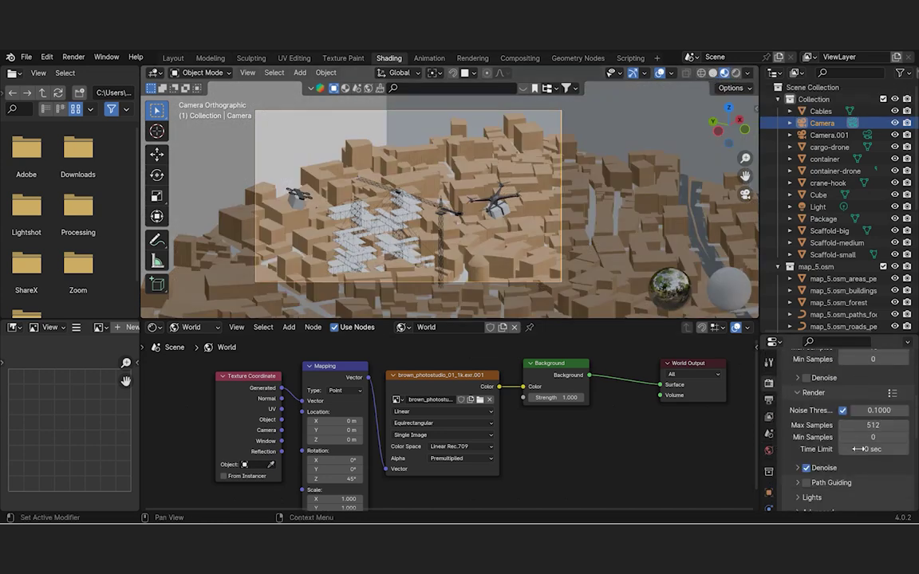
click(769, 400)
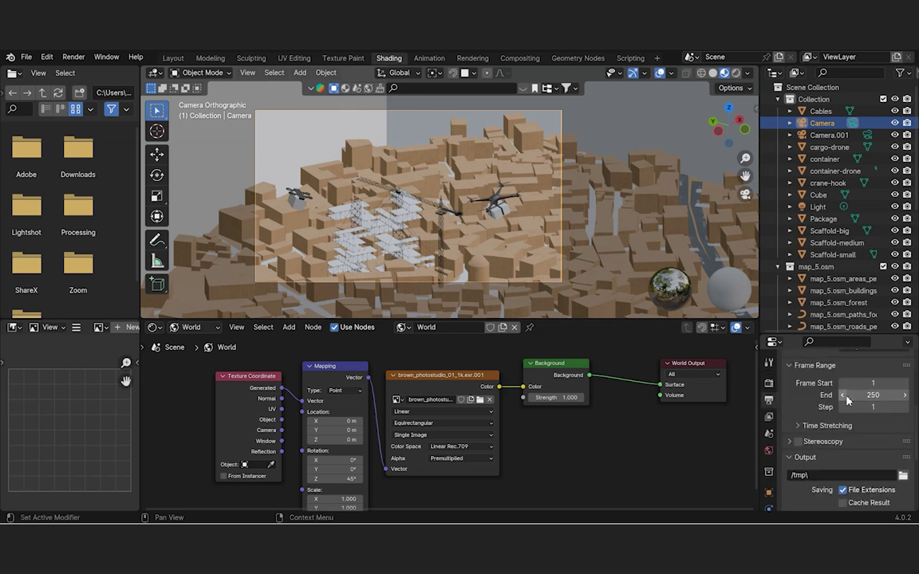
scroll(847, 399, up, 5)
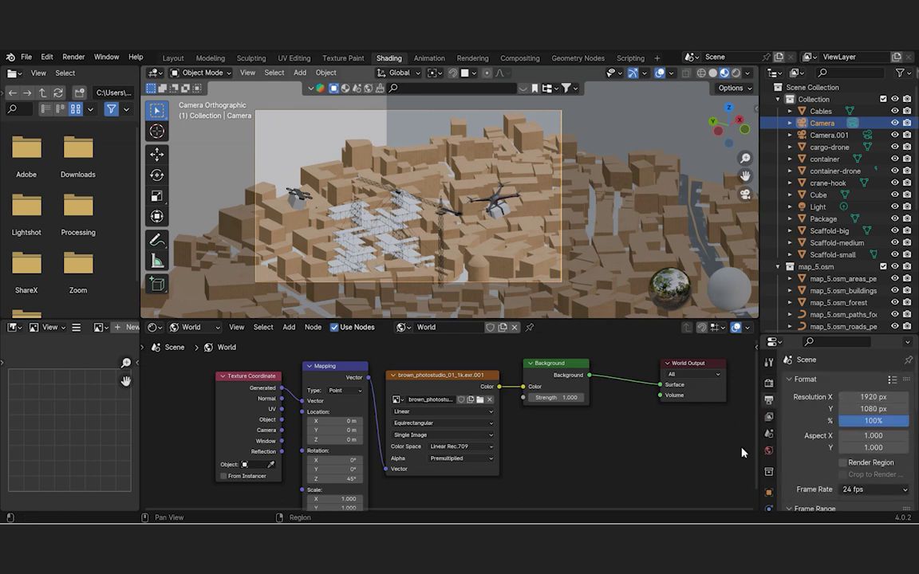
click(77, 60)
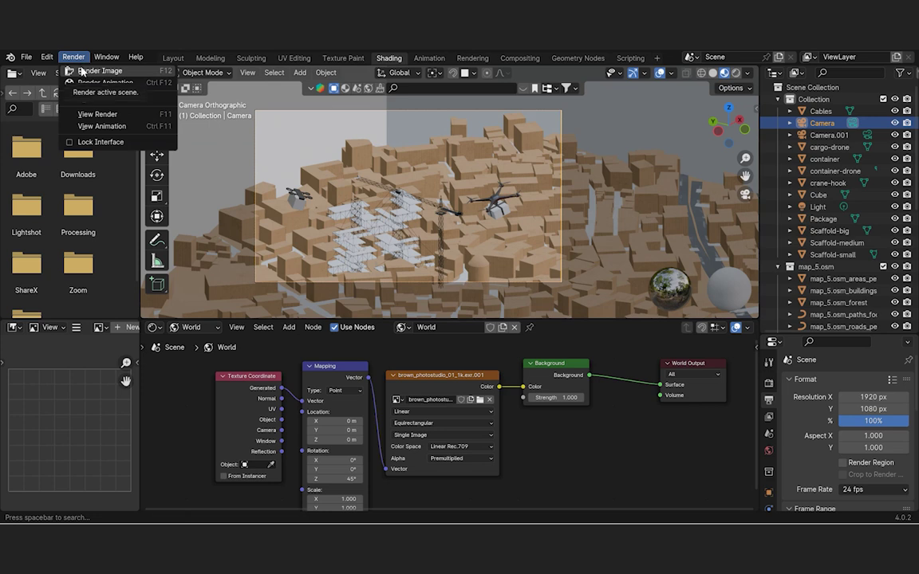
click(88, 71)
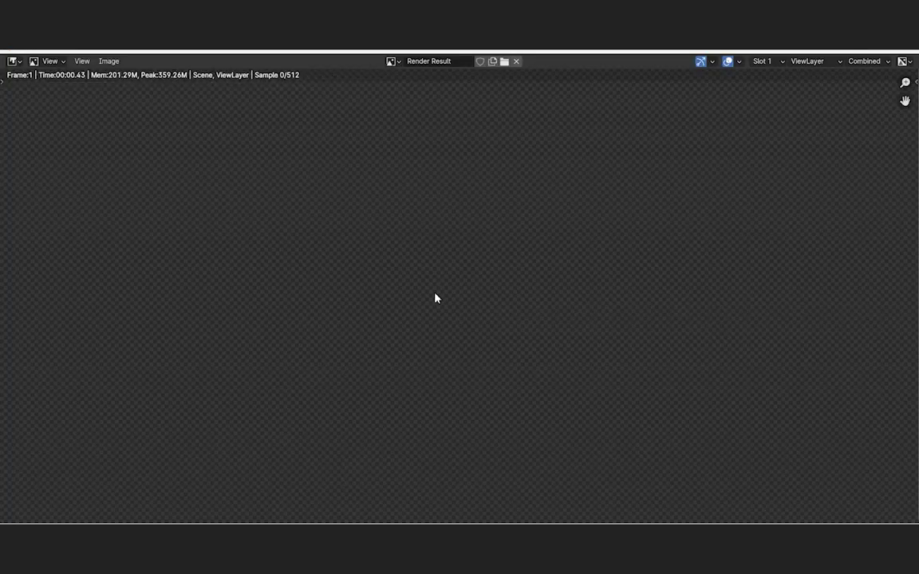
scroll(437, 301, down, 4)
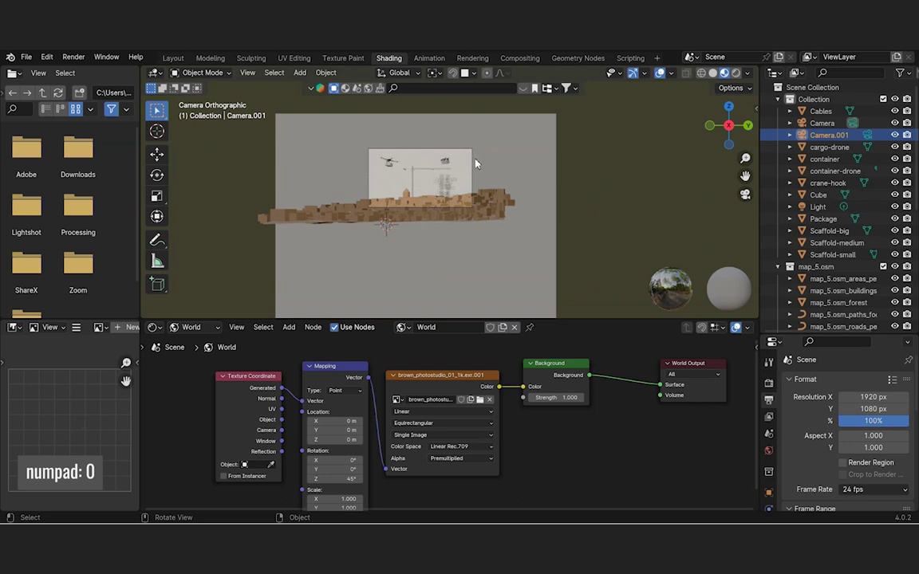
- Select the package with the drone carrying it and move both along the Y axis in the side elevation camera view
scroll(435, 159, up, 2)
click(298, 167)
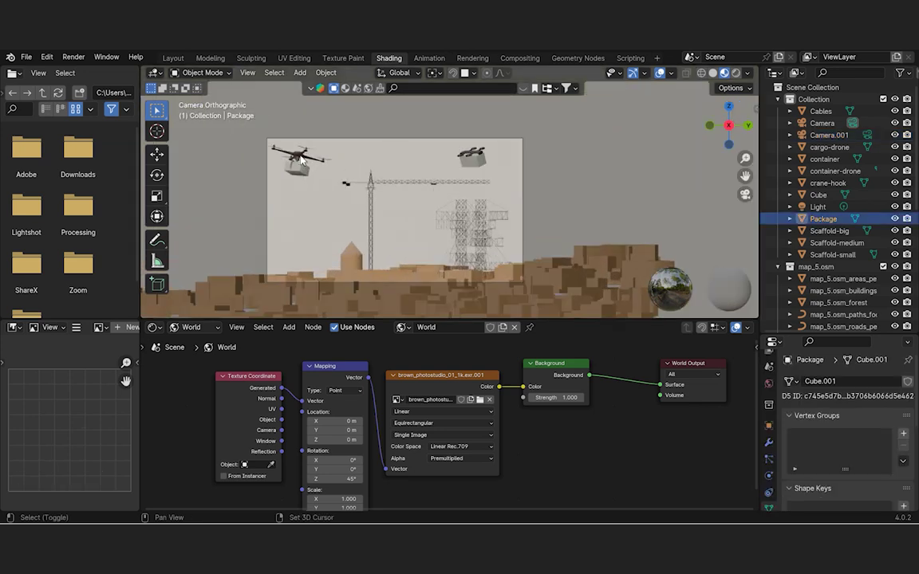
shift+click(300, 157)
key(g)
key(y)
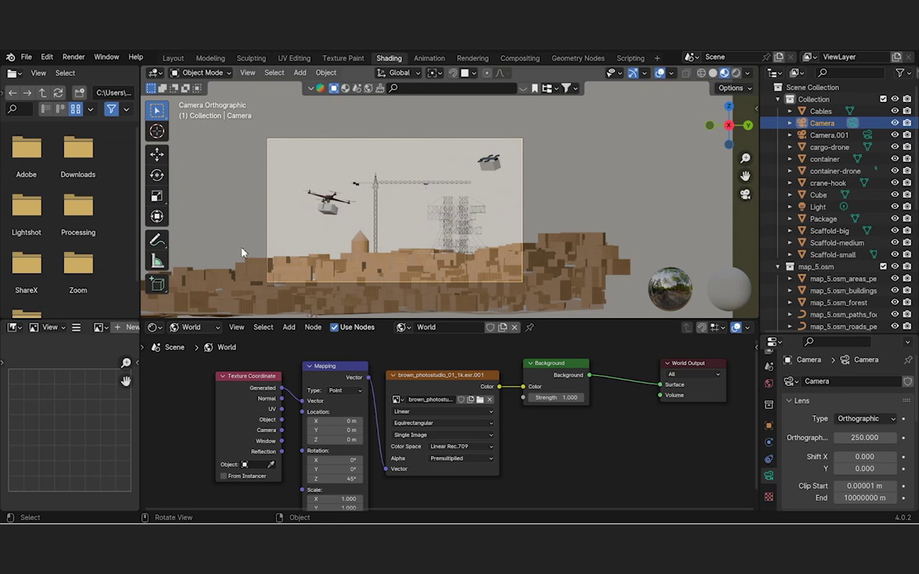
- Render a still image of the side elevation camera view, zoom in on the result, and stop the render early
click(73, 57)
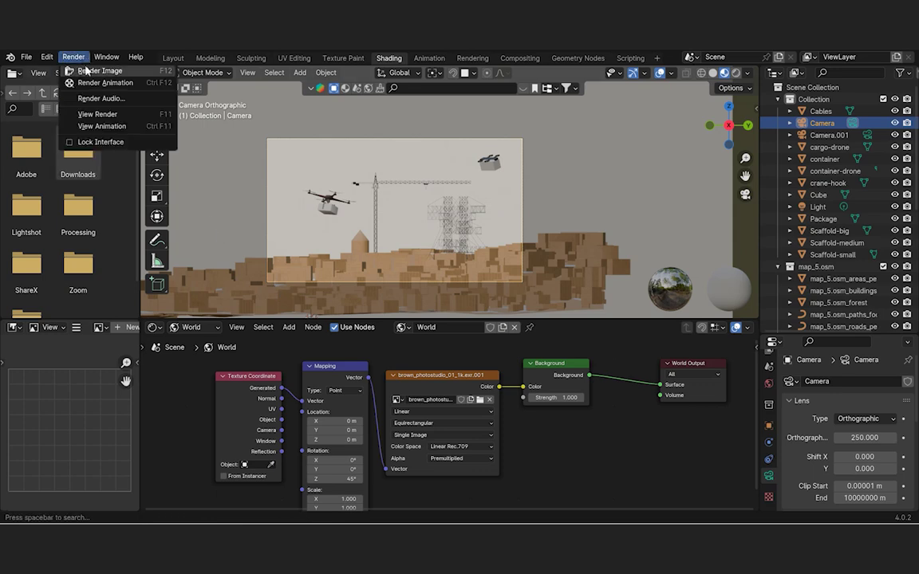
click(84, 71)
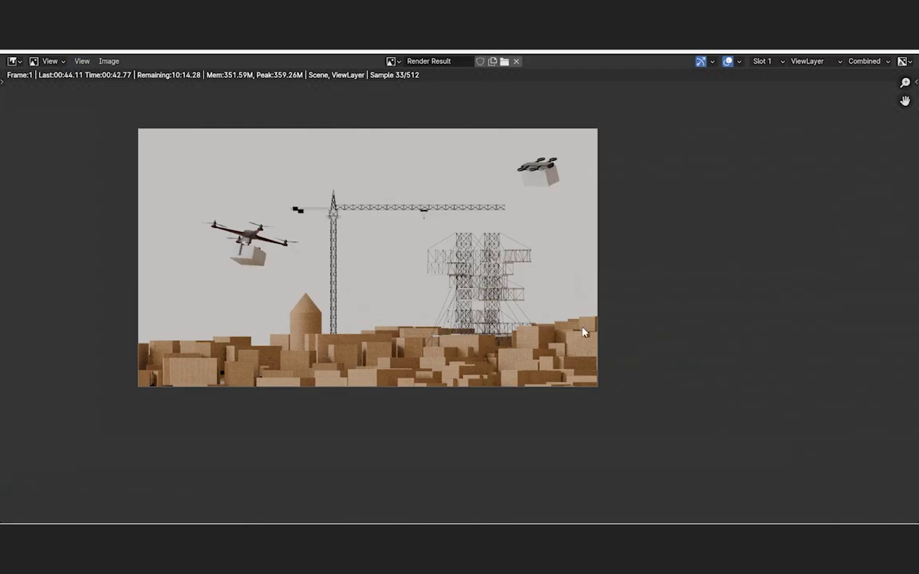
scroll(183, 164, up, 1)
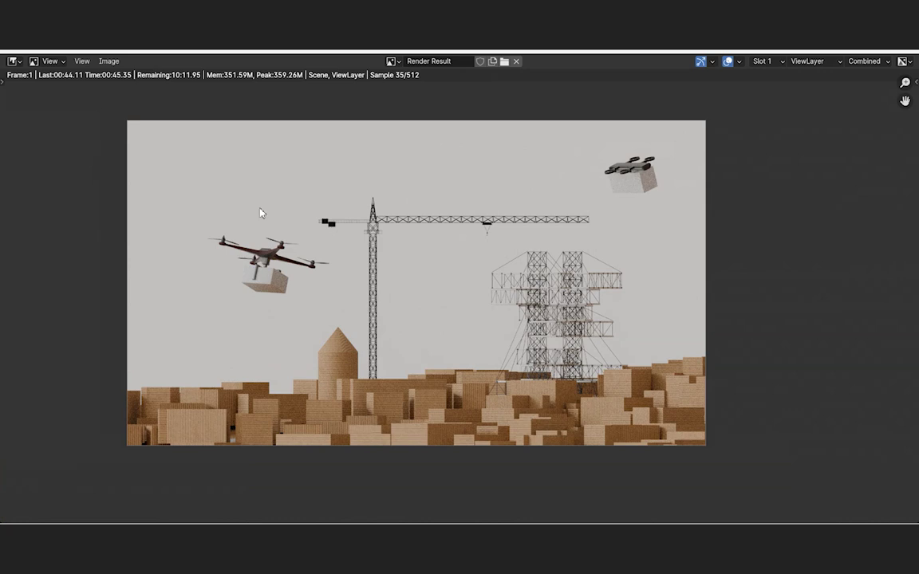
key(Escape)
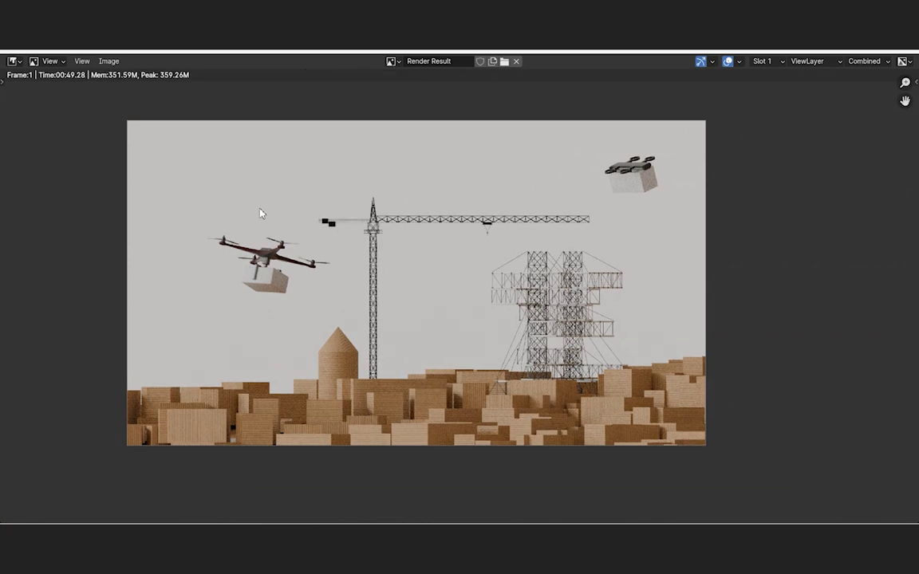